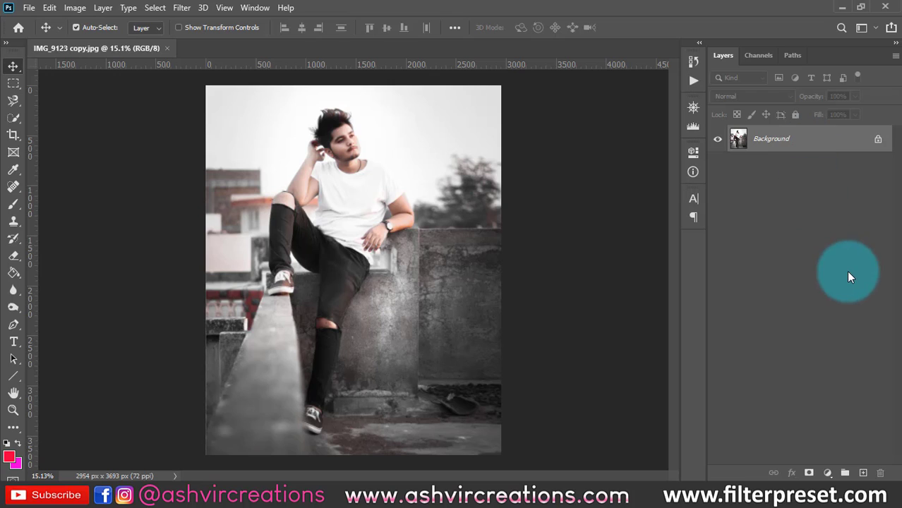
{"action": "left_click", "coordinate": [812, 147]}
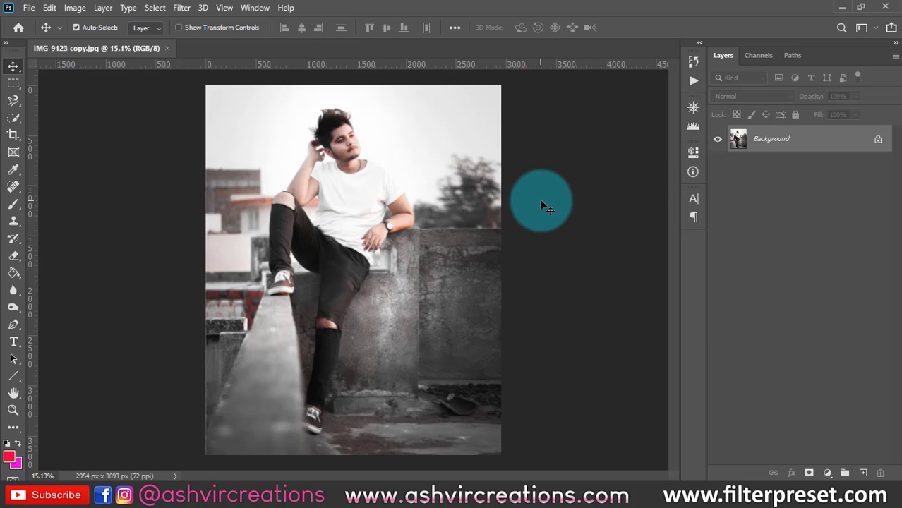
{"action": "scroll", "coordinate": [549, 219], "scroll_direction": "up", "scroll_amount": 2}
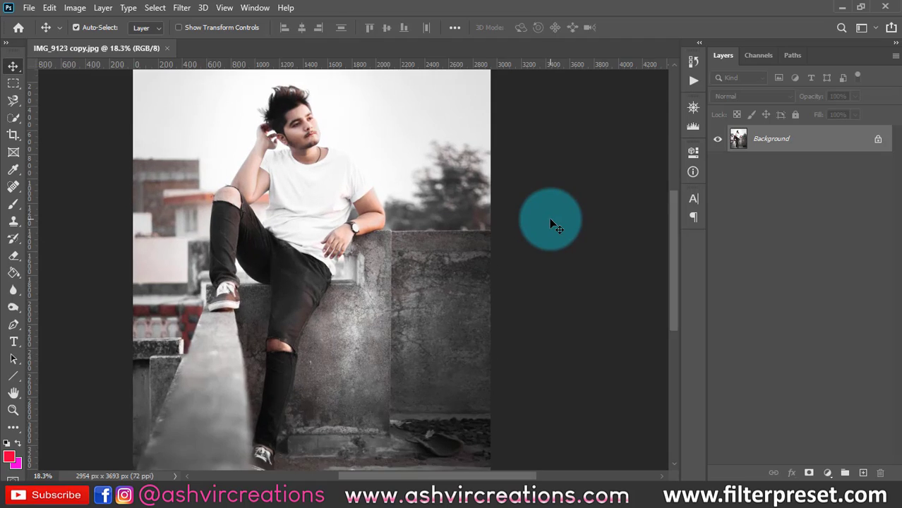
{"action": "scroll", "coordinate": [549, 218], "scroll_direction": "down", "scroll_amount": 2}
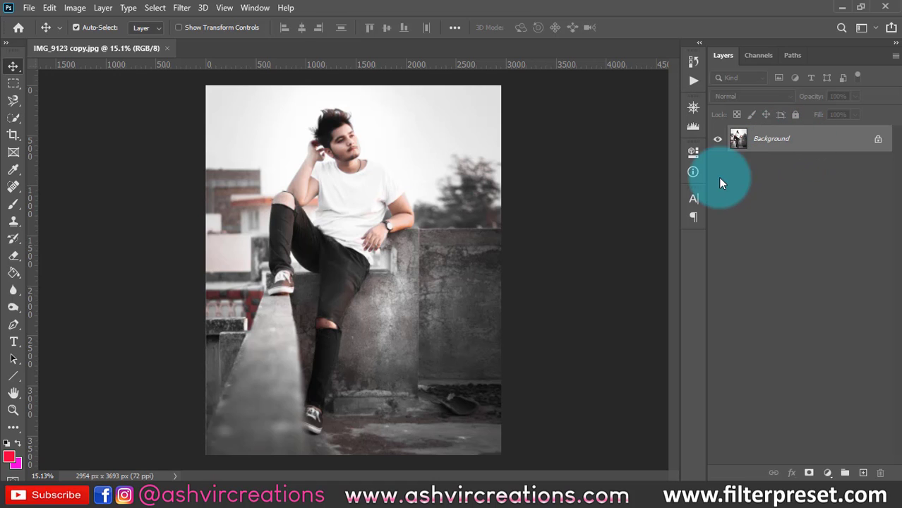
{"action": "scroll", "coordinate": [396, 170], "scroll_direction": "up", "scroll_amount": 1}
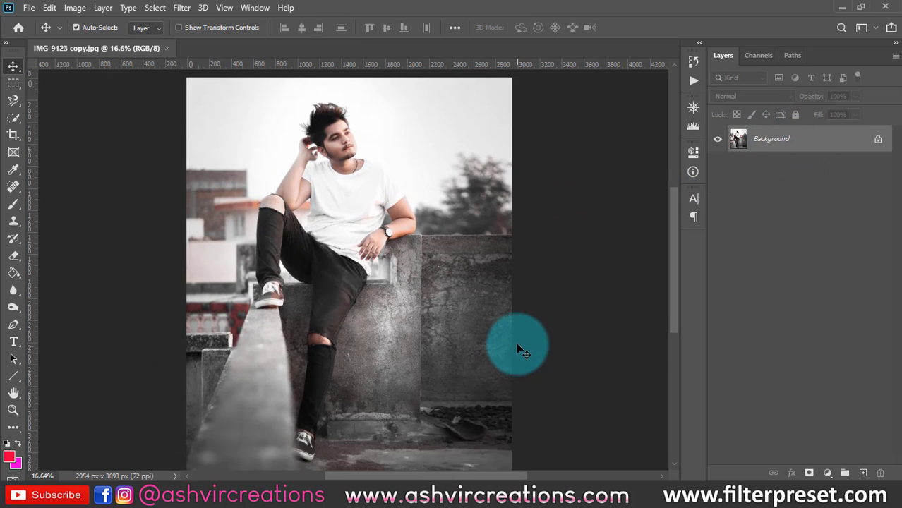
- Add a new layer, activate the Brush tool and set the foreground colour to orange ff971c
{"action": "left_click", "coordinate": [863, 475]}
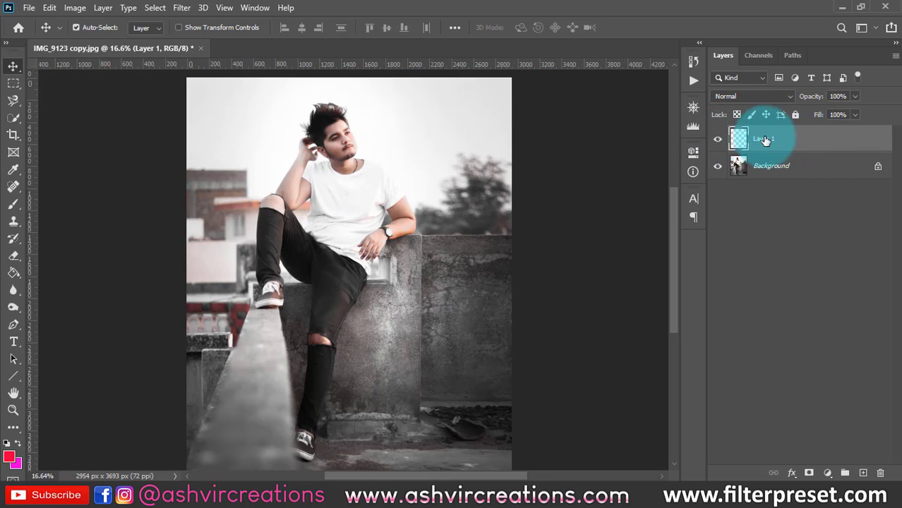
{"action": "left_click", "coordinate": [12, 204]}
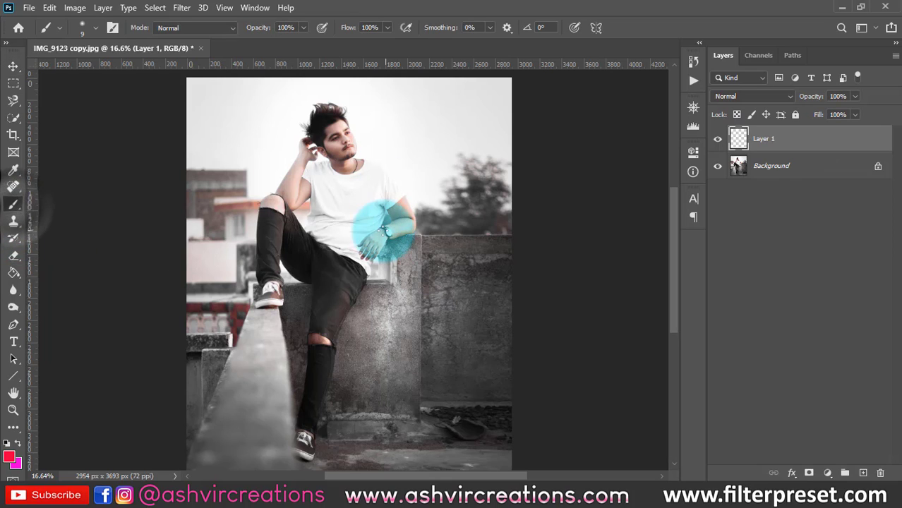
{"action": "right_click", "coordinate": [385, 233]}
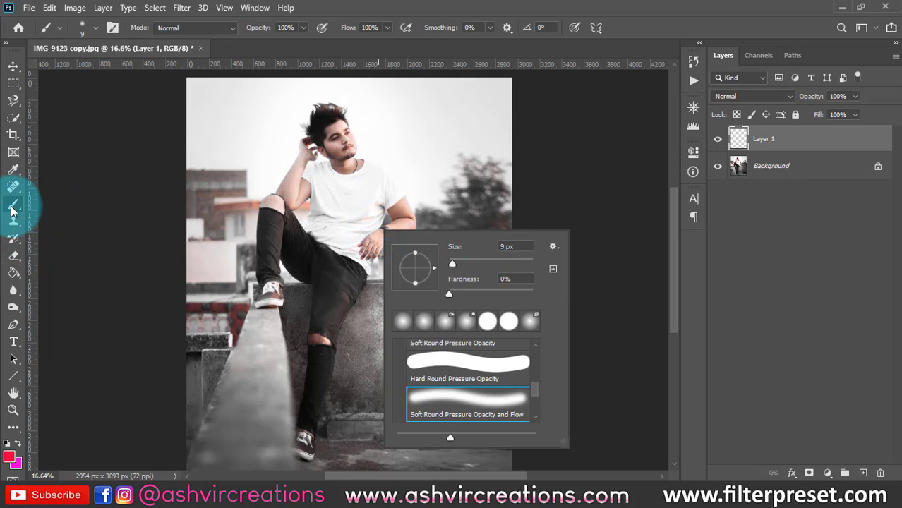
{"action": "left_click", "coordinate": [10, 457]}
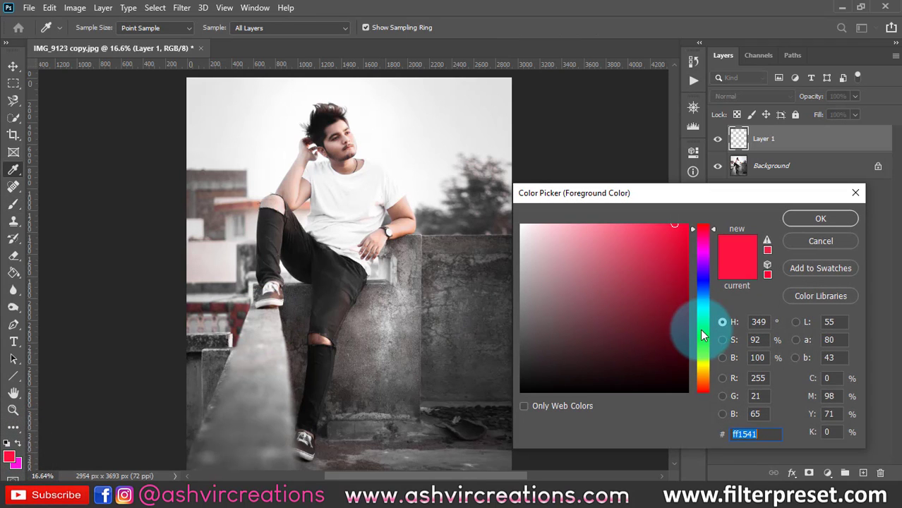
{"action": "left_click_drag", "start_coordinate": [700, 329], "coordinate": [705, 380]}
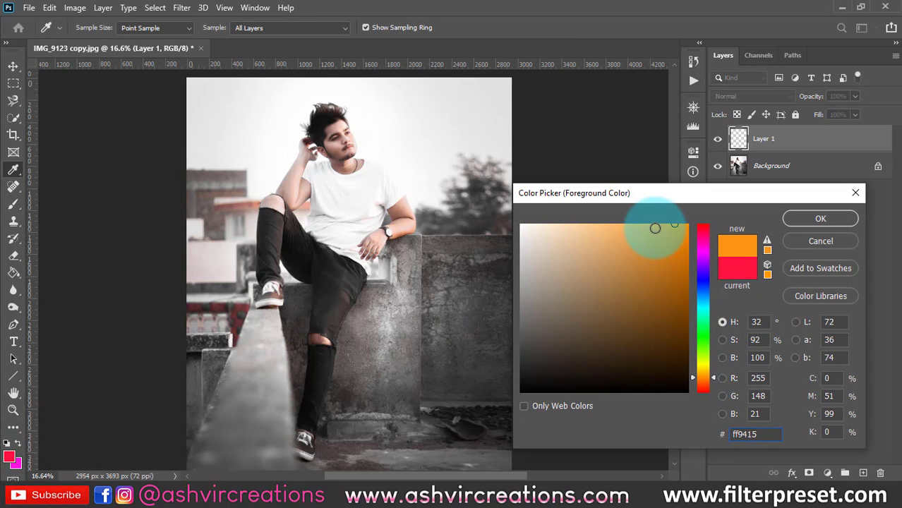
{"action": "left_click_drag", "start_coordinate": [656, 231], "coordinate": [670, 216]}
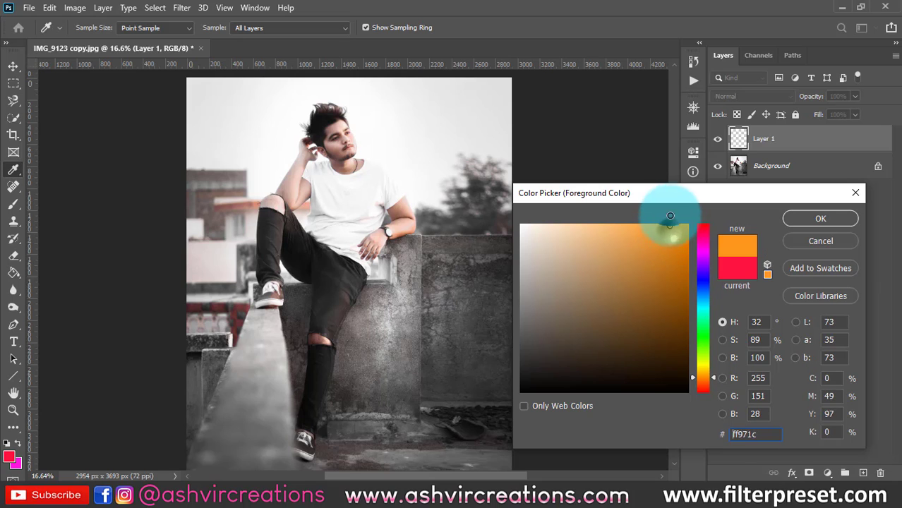
{"action": "left_click", "coordinate": [798, 219]}
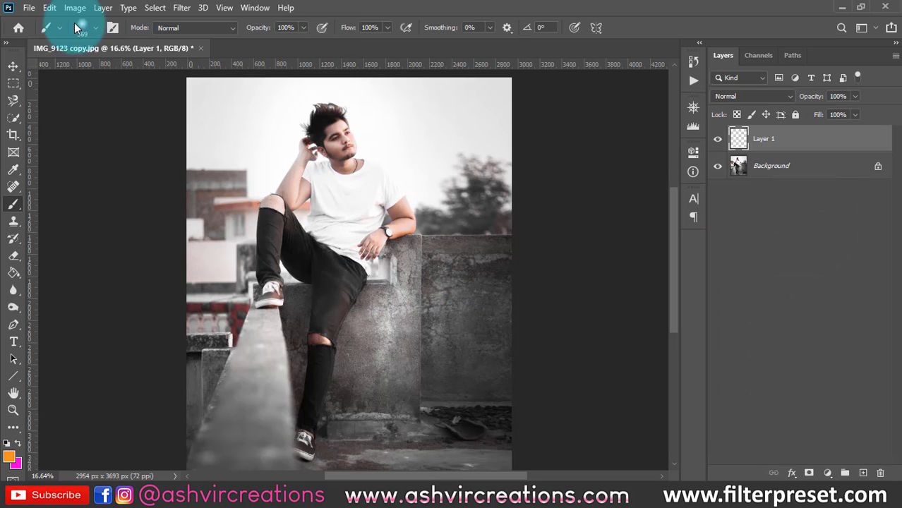
- Enlarge the soft round brush to 1000 px and paint one orange spot over the man's waist
{"action": "left_click", "coordinate": [95, 28]}
{"action": "left_click_drag", "start_coordinate": [144, 69], "coordinate": [148, 69]}
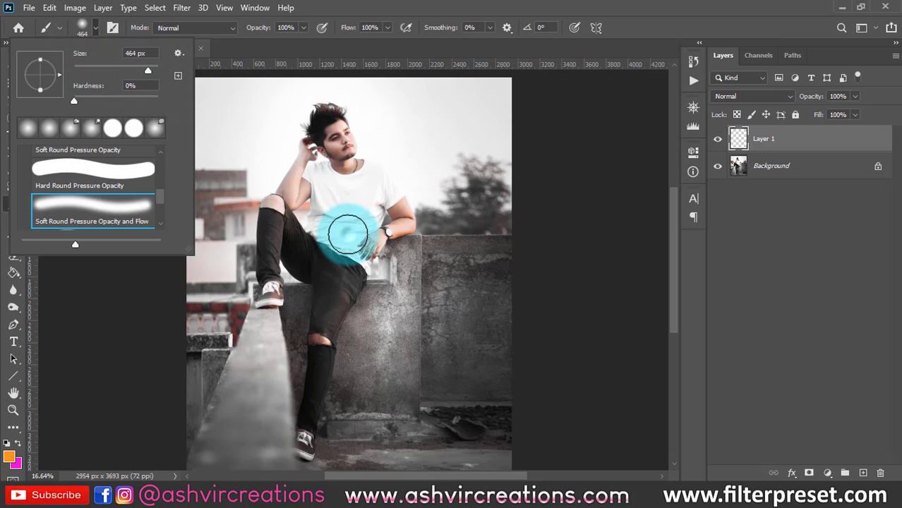
{"action": "left_click", "coordinate": [348, 234]}
{"action": "left_click", "coordinate": [442, 201]}
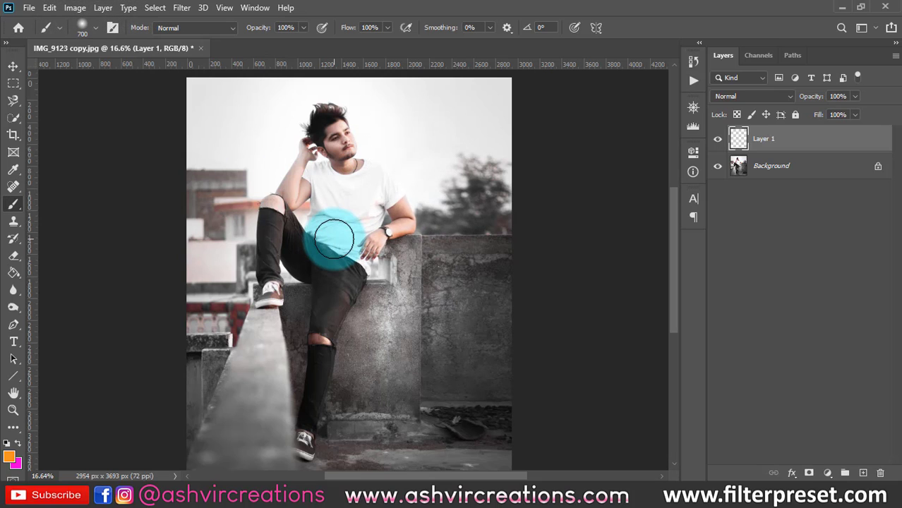
{"action": "key", "text": "bracketright"}
{"action": "key", "text": "bracketright"}
{"action": "key", "text": "bracketright"}
{"action": "left_click", "coordinate": [332, 242]}
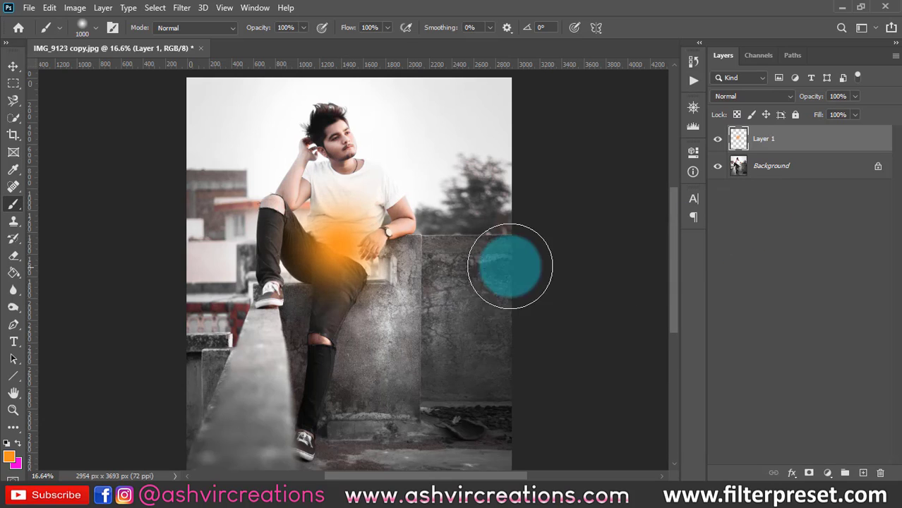
- Move the orange spot into the sky beside the man's shoulder and toggle Layer 1's visibility to compare
{"action": "left_click", "coordinate": [13, 65]}
{"action": "mouse_move", "coordinate": [311, 248]}
{"action": "left_mouse_down"}
{"action": "mouse_move", "coordinate": [437, 164]}
{"action": "mouse_move", "coordinate": [408, 139]}
{"action": "mouse_move", "coordinate": [419, 181]}
{"action": "mouse_move", "coordinate": [618, 258]}
{"action": "left_mouse_up"}
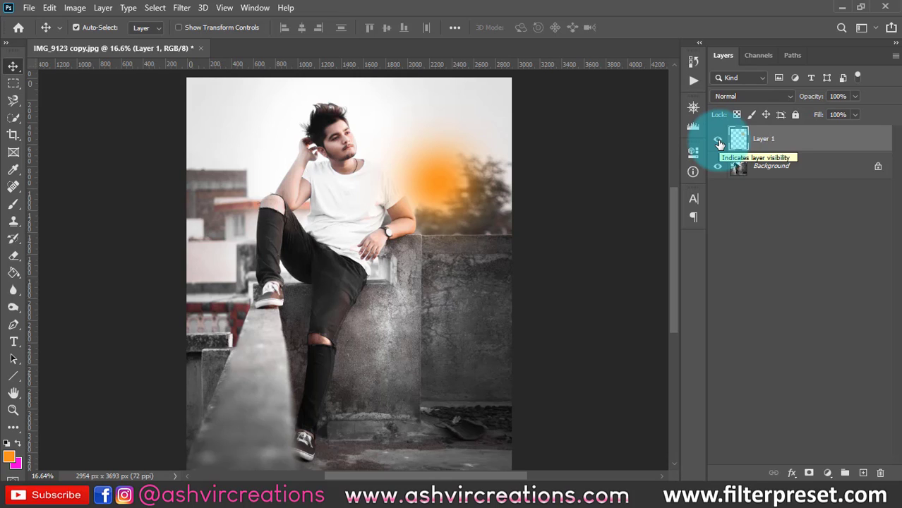
{"action": "left_click", "coordinate": [720, 144]}
{"action": "left_click", "coordinate": [719, 145]}
{"action": "left_click", "coordinate": [719, 144]}
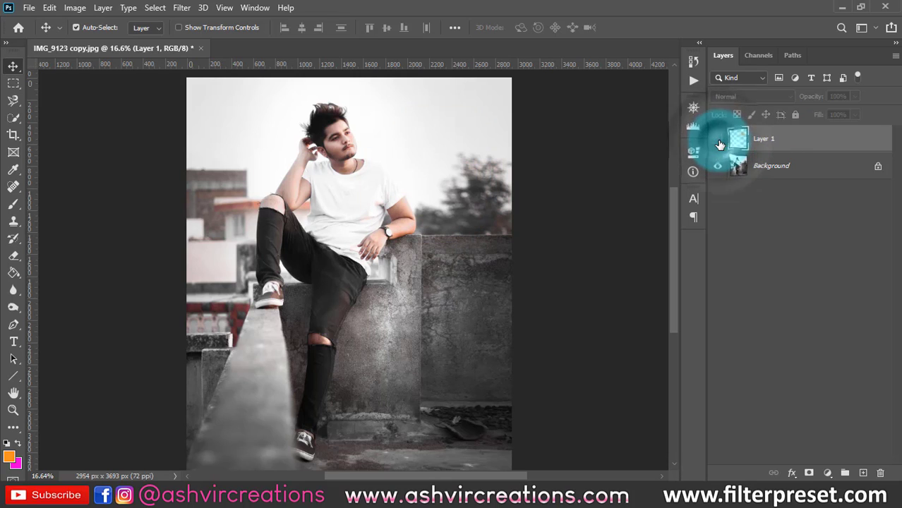
{"action": "left_click", "coordinate": [719, 144]}
- Add another new layer above the orange one and set the foreground colour to white ffffff
{"action": "left_click", "coordinate": [863, 473]}
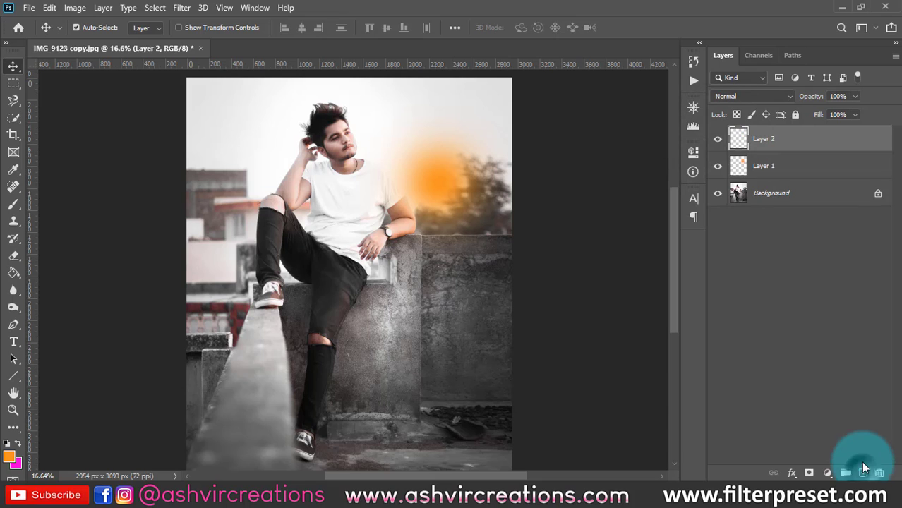
{"action": "left_click", "coordinate": [18, 208]}
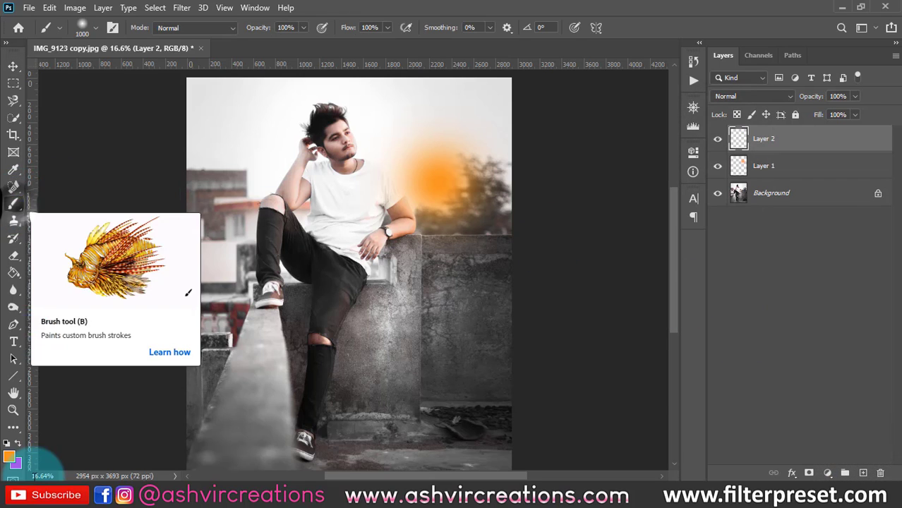
{"action": "left_click", "coordinate": [13, 170]}
{"action": "left_click", "coordinate": [8, 458]}
{"action": "left_click_drag", "start_coordinate": [574, 272], "coordinate": [455, 146]}
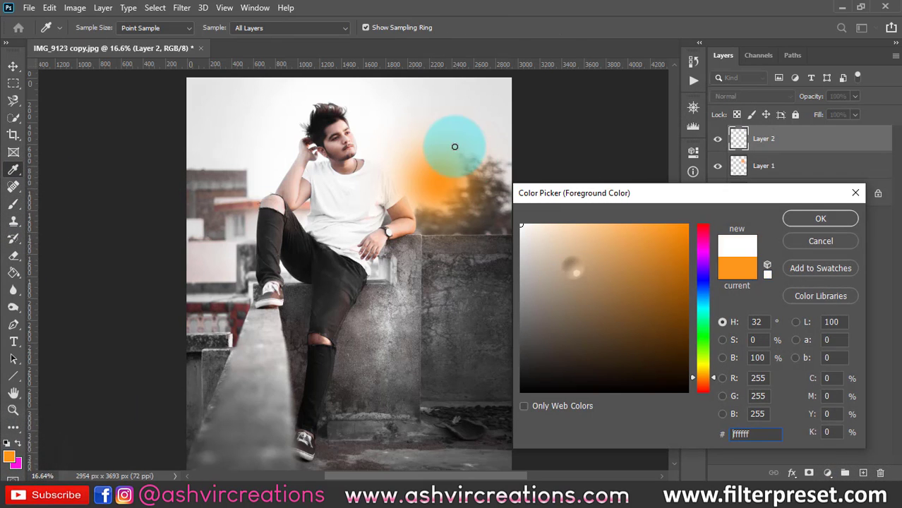
{"action": "left_click", "coordinate": [812, 223]}
- Paint one soft white spot on the wall and move it over the building behind the man
{"action": "key", "text": "b"}
{"action": "left_click", "coordinate": [372, 339]}
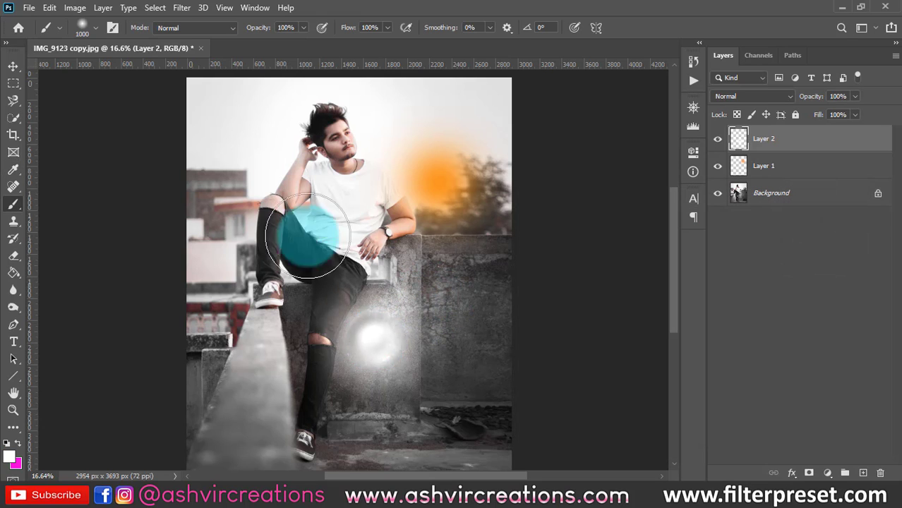
{"action": "left_click", "coordinate": [13, 66]}
{"action": "mouse_move", "coordinate": [371, 340]}
{"action": "left_mouse_down"}
{"action": "mouse_move", "coordinate": [310, 281]}
{"action": "mouse_move", "coordinate": [232, 130]}
{"action": "mouse_move", "coordinate": [236, 159]}
{"action": "mouse_move", "coordinate": [260, 170]}
{"action": "mouse_move", "coordinate": [470, 174]}
{"action": "mouse_move", "coordinate": [380, 173]}
{"action": "mouse_move", "coordinate": [417, 194]}
{"action": "left_mouse_up"}
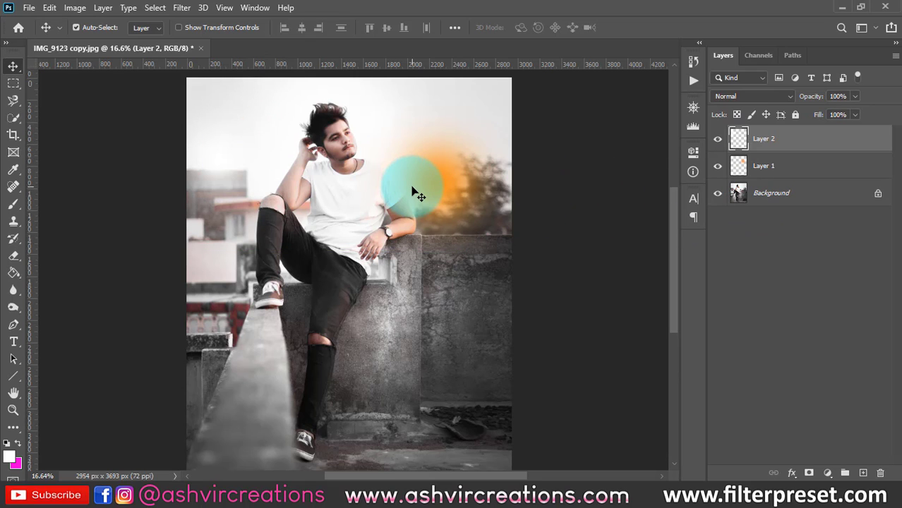
{"action": "scroll", "coordinate": [415, 191], "scroll_direction": "down", "scroll_amount": 1}
{"action": "scroll", "coordinate": [416, 194], "scroll_direction": "up", "scroll_amount": 1}
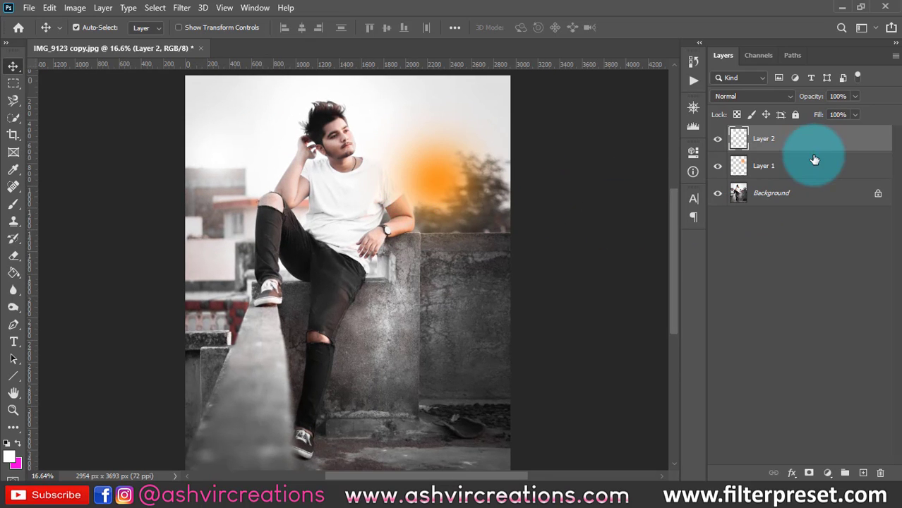
- Hide Layer 2 and Layer 1 to examine the original photo without the colour spots
{"action": "left_click", "coordinate": [719, 140]}
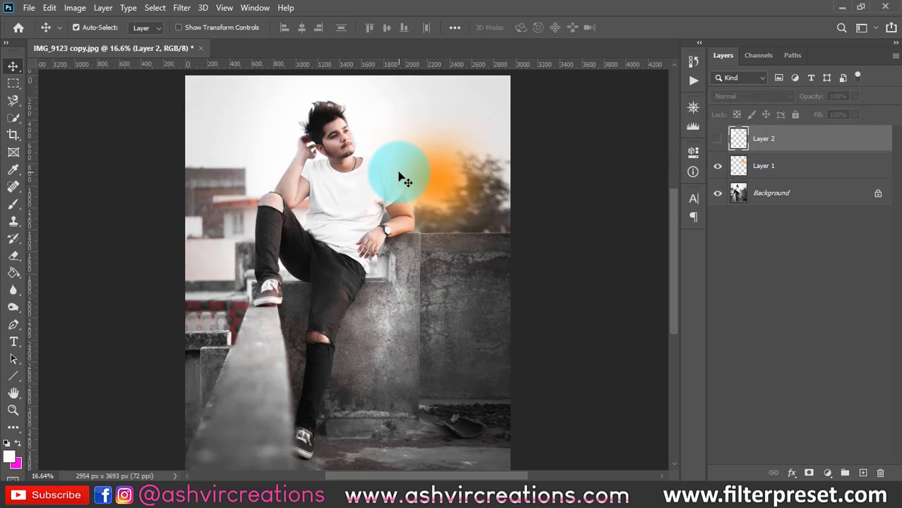
{"action": "left_click", "coordinate": [718, 166]}
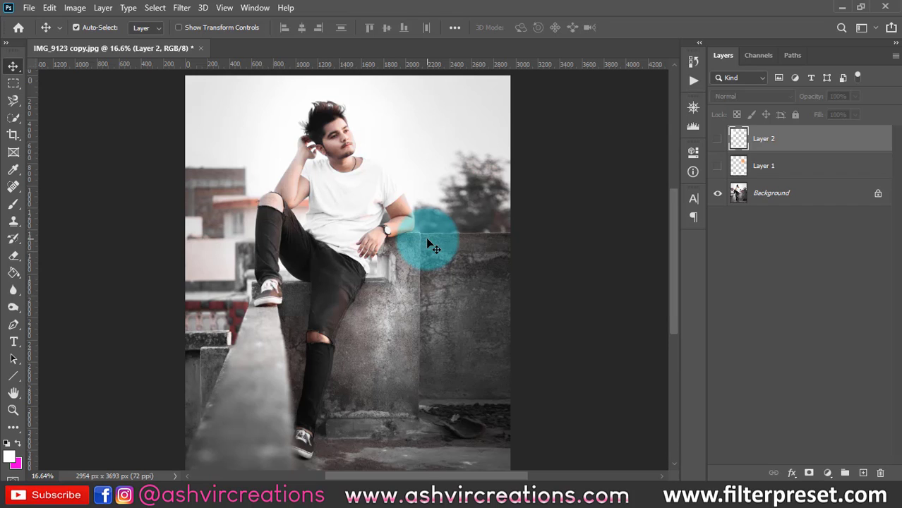
{"action": "scroll", "coordinate": [428, 244], "scroll_direction": "up", "scroll_amount": 1}
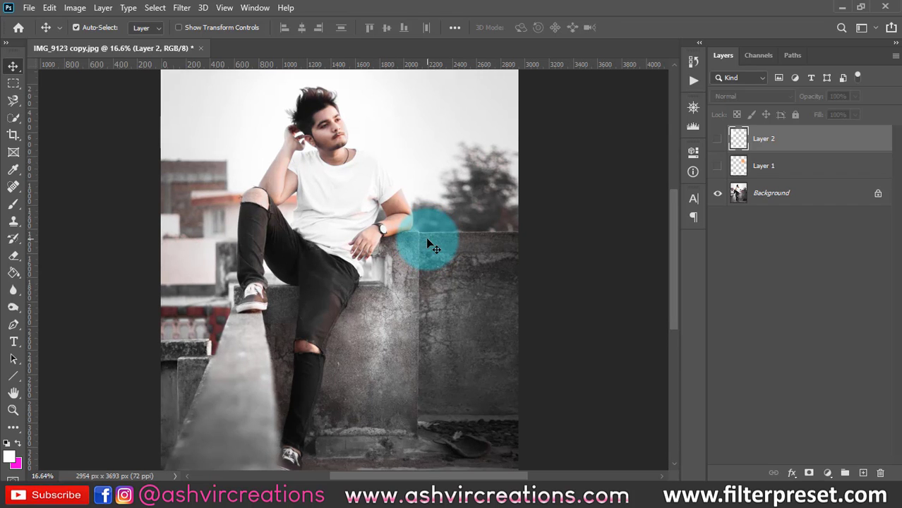
{"action": "scroll", "coordinate": [429, 244], "scroll_direction": "down", "scroll_amount": 1}
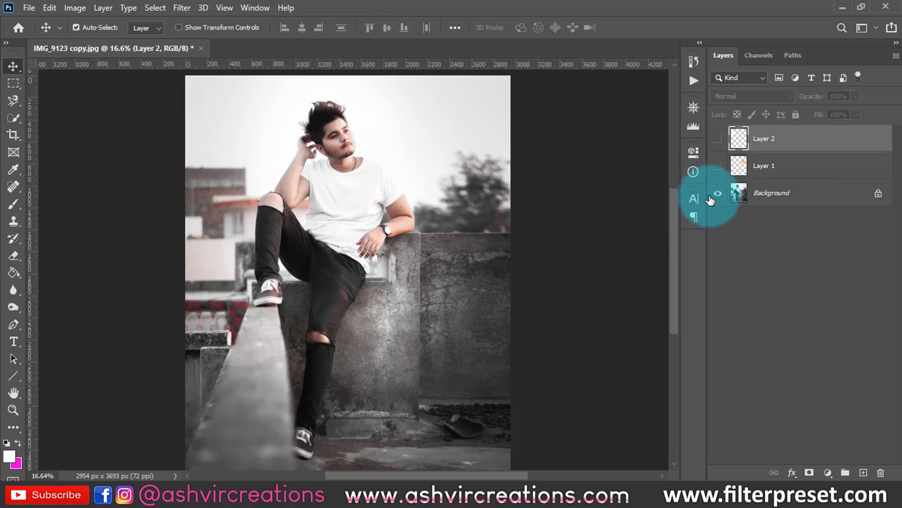
- Show Layer 1 again and move the orange spot onto the top edge of the concrete wall beside the man
{"action": "left_click", "coordinate": [718, 169]}
{"action": "left_click_drag", "start_coordinate": [439, 177], "coordinate": [449, 165]}
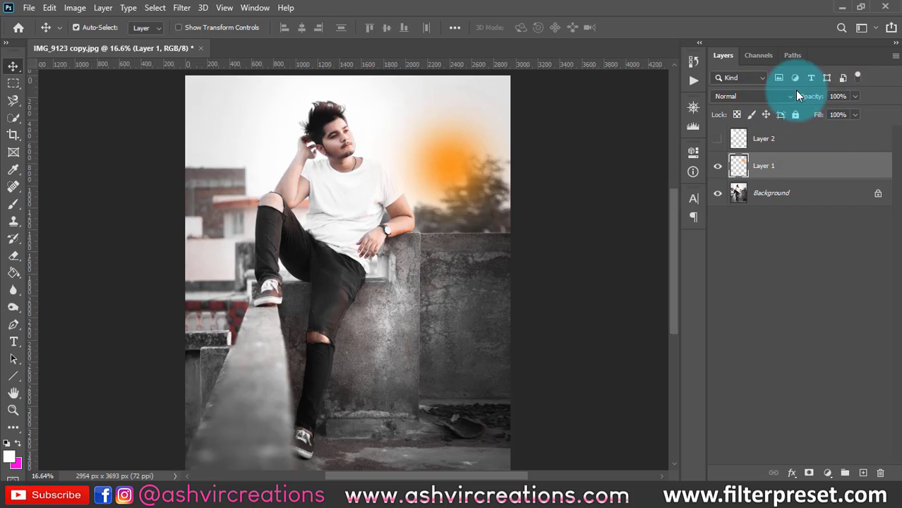
{"action": "left_click_drag", "start_coordinate": [534, 161], "coordinate": [439, 226]}
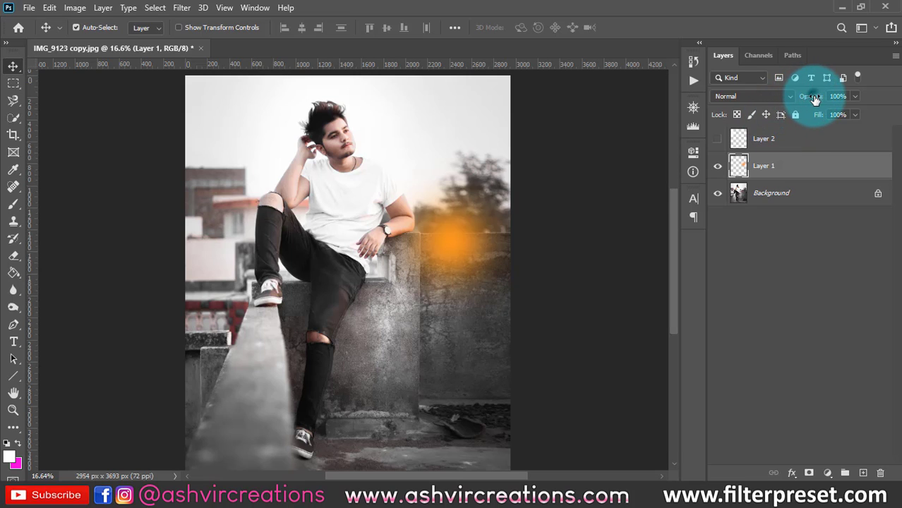
- Move the orange spot lower on the concrete wall and reduce Layer 1's opacity to 20%
{"action": "left_click_drag", "start_coordinate": [800, 100], "coordinate": [771, 98]}
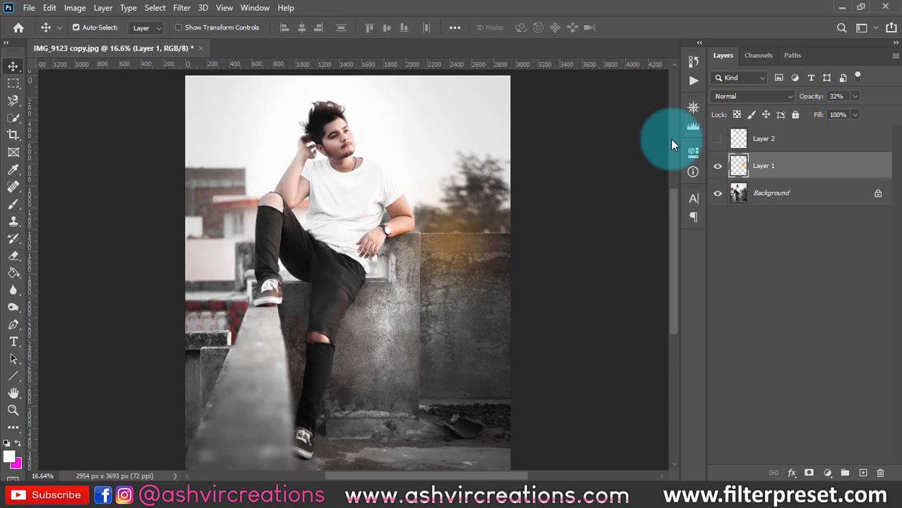
{"action": "left_click_drag", "start_coordinate": [480, 237], "coordinate": [446, 303]}
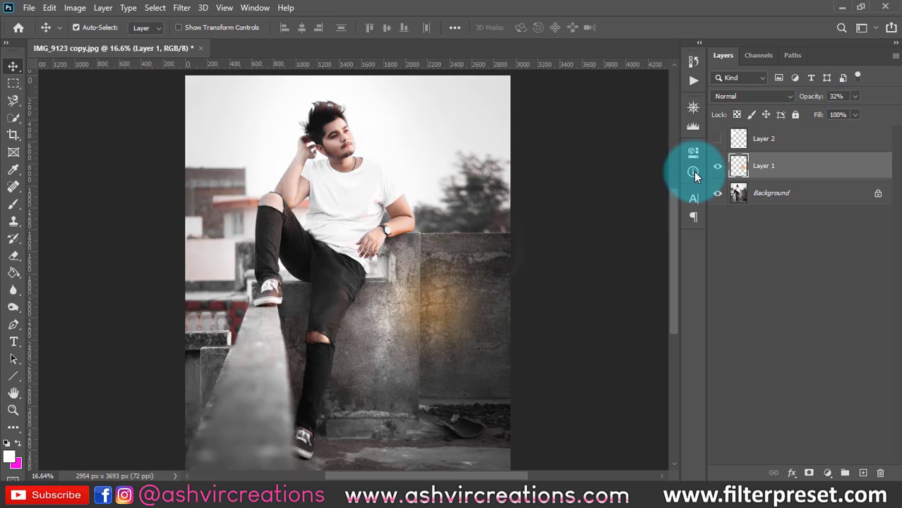
{"action": "left_click_drag", "start_coordinate": [814, 102], "coordinate": [805, 97]}
- Show Layer 2, move the white spot over the man's raised knee and set the layer's opacity to 40%
{"action": "left_click", "coordinate": [717, 139]}
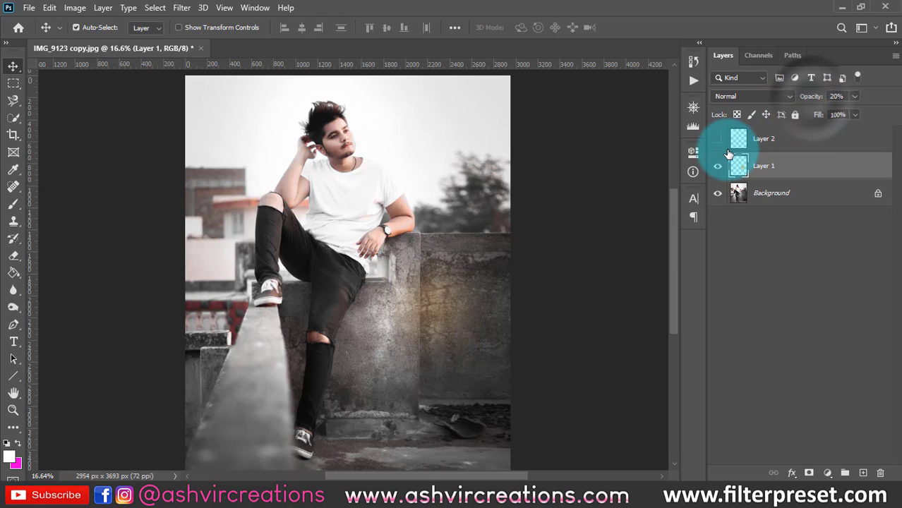
{"action": "mouse_move", "coordinate": [283, 192]}
{"action": "left_mouse_down"}
{"action": "mouse_move", "coordinate": [234, 259]}
{"action": "mouse_move", "coordinate": [267, 353]}
{"action": "mouse_move", "coordinate": [371, 205]}
{"action": "mouse_move", "coordinate": [300, 191]}
{"action": "mouse_move", "coordinate": [284, 201]}
{"action": "left_mouse_up"}
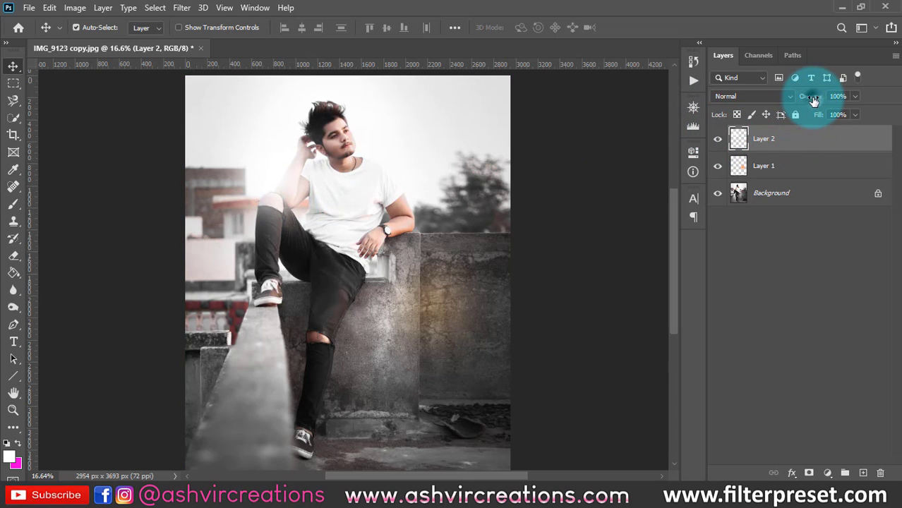
{"action": "left_click_drag", "start_coordinate": [809, 100], "coordinate": [773, 101]}
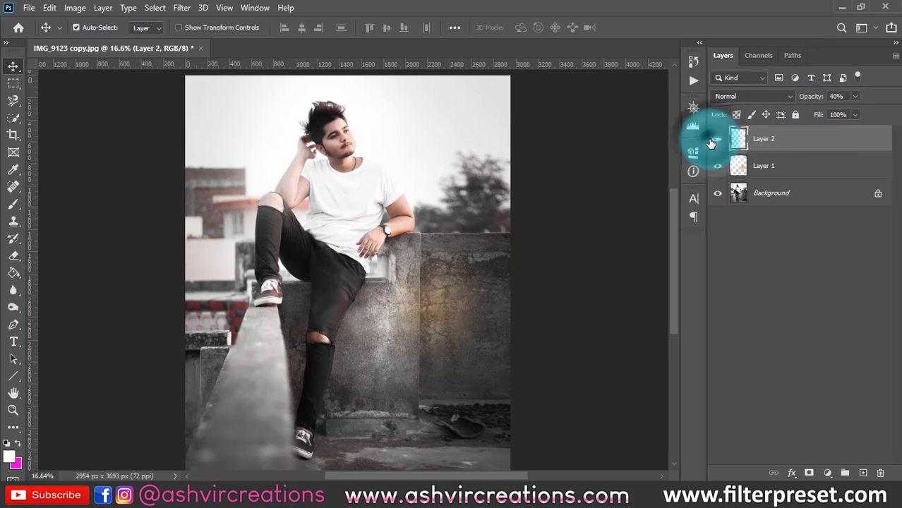
- Toggle Layer 2's visibility to compare the man's knee and arm up close with and without the white glow
{"action": "scroll", "coordinate": [261, 182], "scroll_direction": "up", "scroll_amount": 1}
{"action": "scroll", "coordinate": [261, 182], "scroll_direction": "up", "scroll_amount": 4}
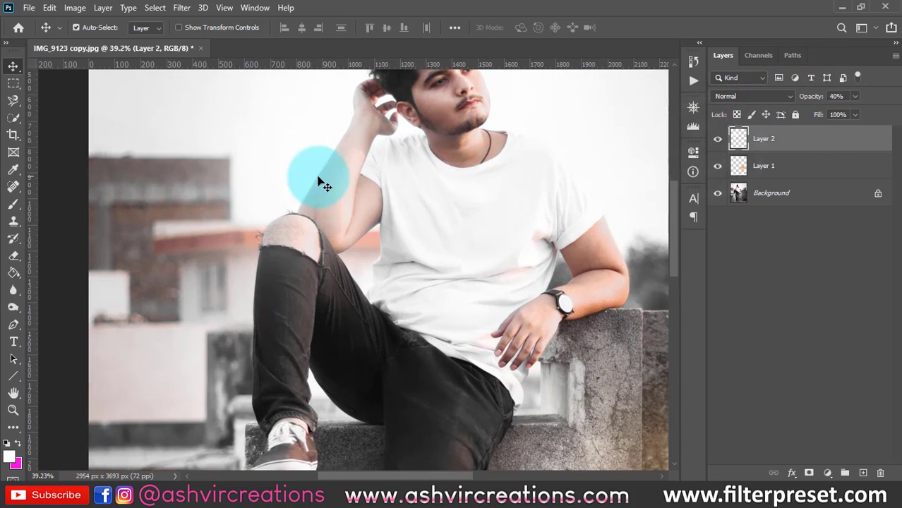
{"action": "left_click", "coordinate": [718, 140]}
{"action": "left_click", "coordinate": [718, 140]}
{"action": "scroll", "coordinate": [600, 147], "scroll_direction": "down", "scroll_amount": 4}
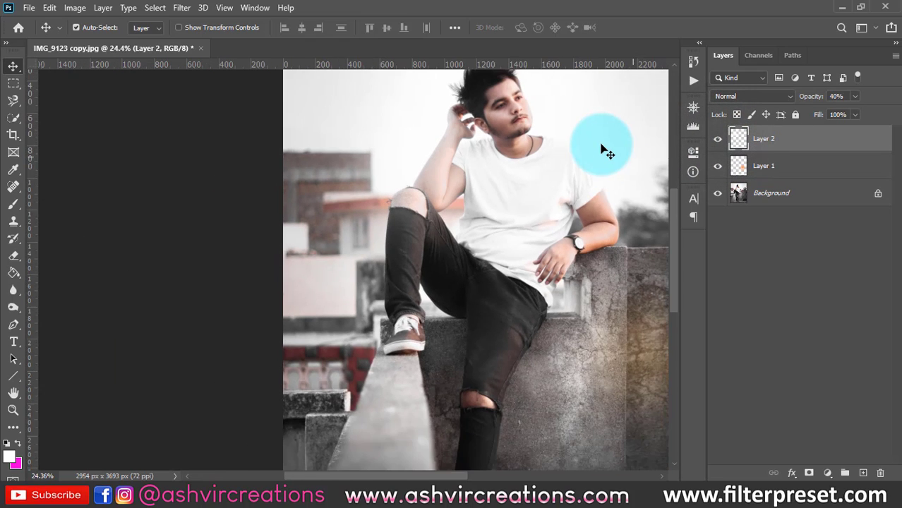
- Place the round-metal-png image from the 02-2020 PNGs folder into the portrait document
{"action": "scroll", "coordinate": [605, 149], "scroll_direction": "down", "scroll_amount": 2}
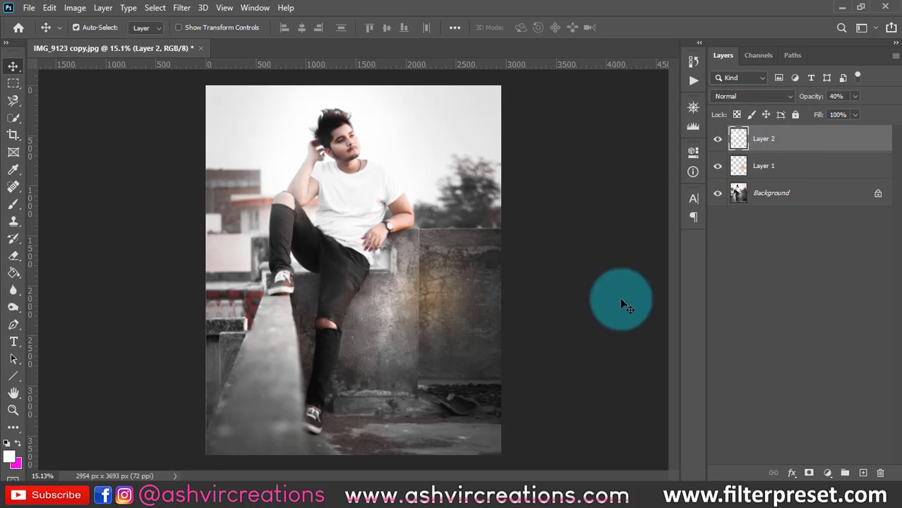
{"action": "mouse_move", "coordinate": [346, 494]}
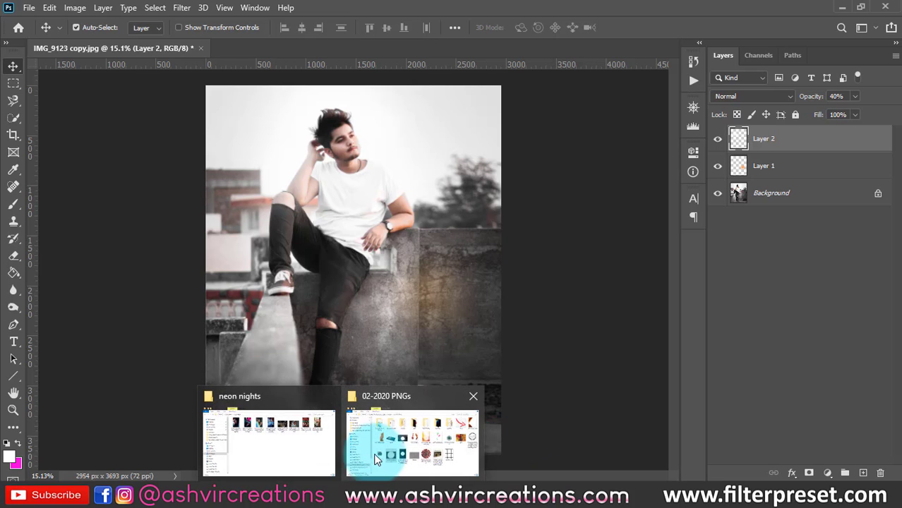
{"action": "left_click", "coordinate": [386, 444]}
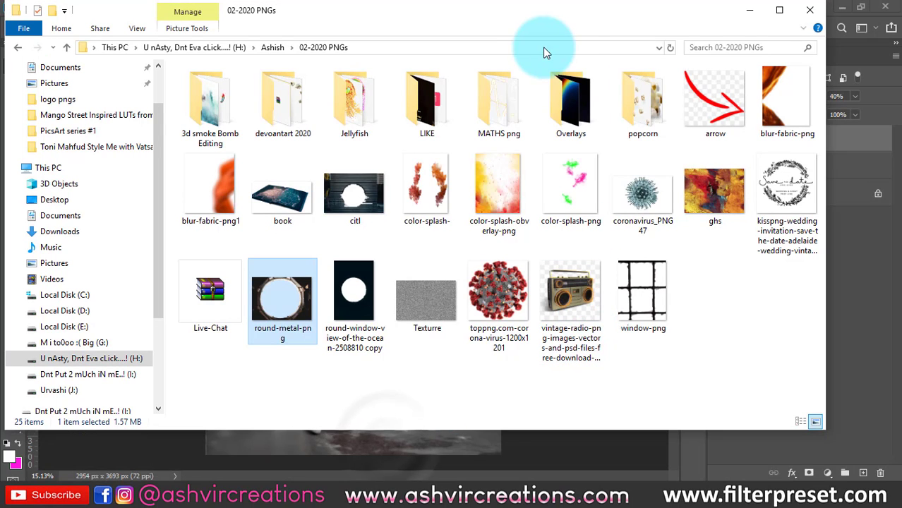
{"action": "left_click_drag", "start_coordinate": [550, 15], "coordinate": [755, 16]}
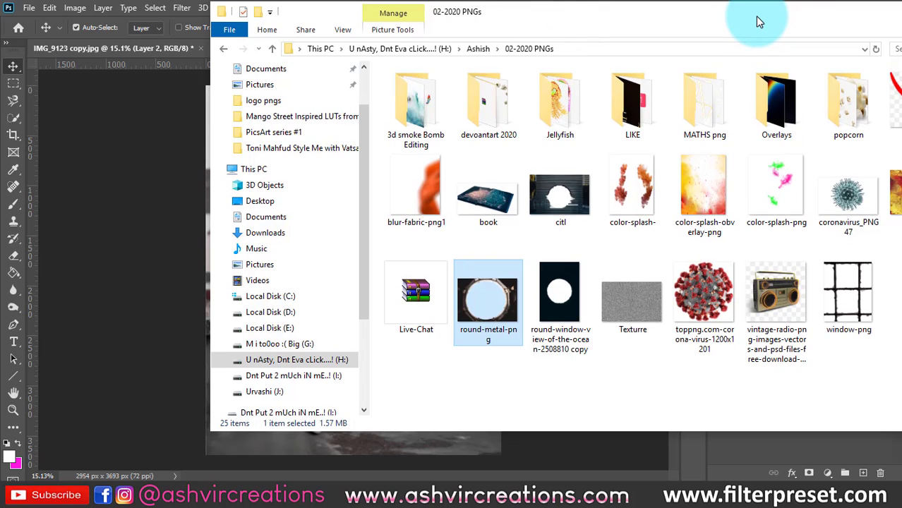
{"action": "left_click", "coordinate": [492, 267]}
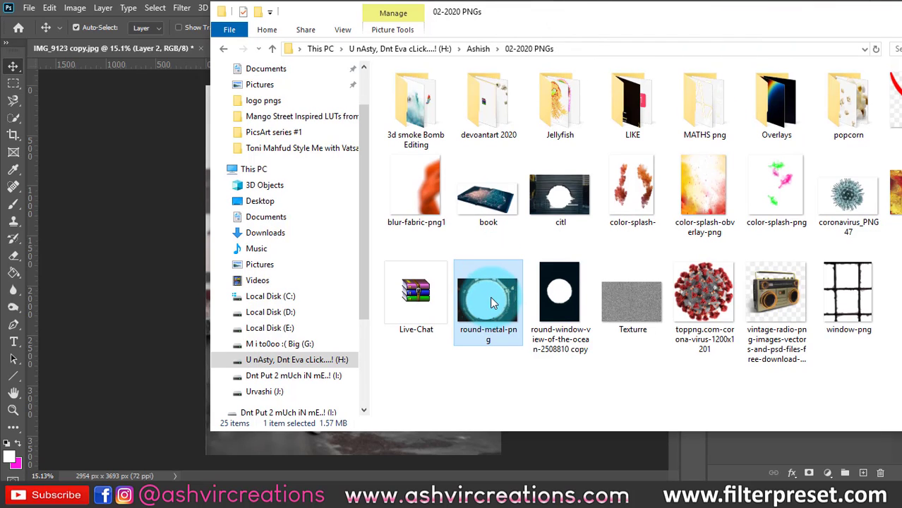
{"action": "left_click_drag", "start_coordinate": [491, 299], "coordinate": [143, 182]}
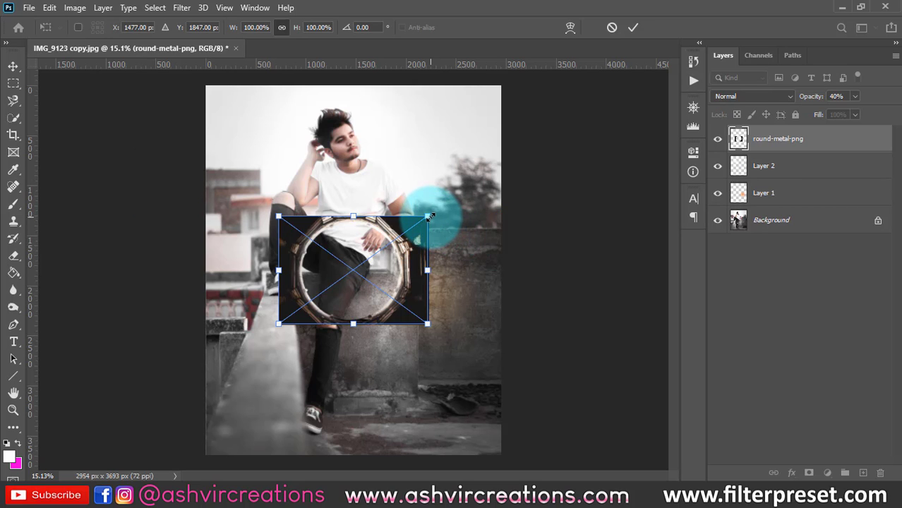
- Enlarge the placed round metal frame to about 322% and rotate it 90° clockwise
{"action": "left_click_drag", "start_coordinate": [429, 216], "coordinate": [594, 95]}
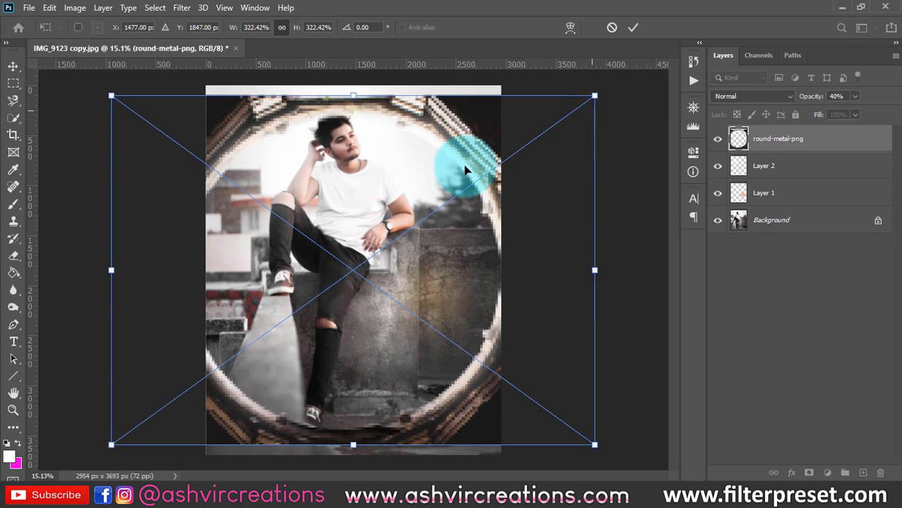
{"action": "right_click", "coordinate": [466, 170]}
{"action": "left_click", "coordinate": [533, 284]}
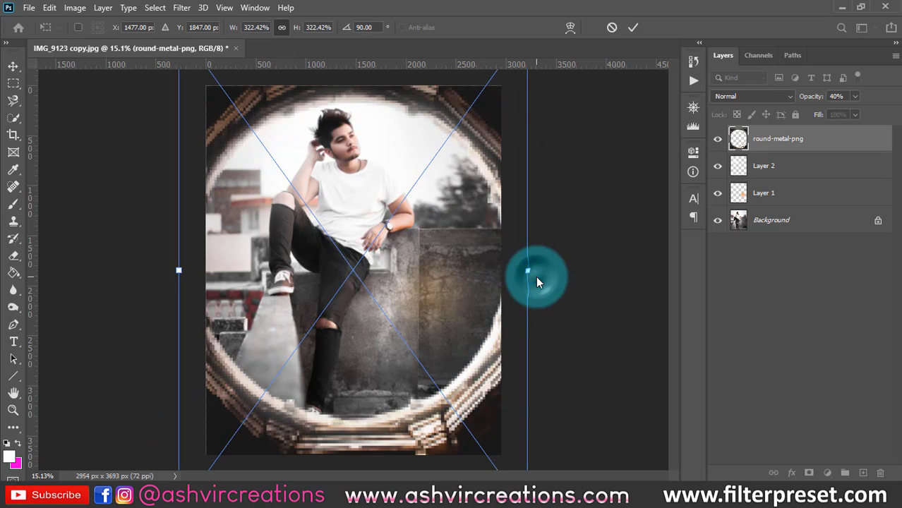
- Reposition the metal frame over the portrait, scale it down to about 286% and apply the transformation
{"action": "left_click_drag", "start_coordinate": [494, 238], "coordinate": [488, 250]}
{"action": "left_click", "coordinate": [29, 8]}
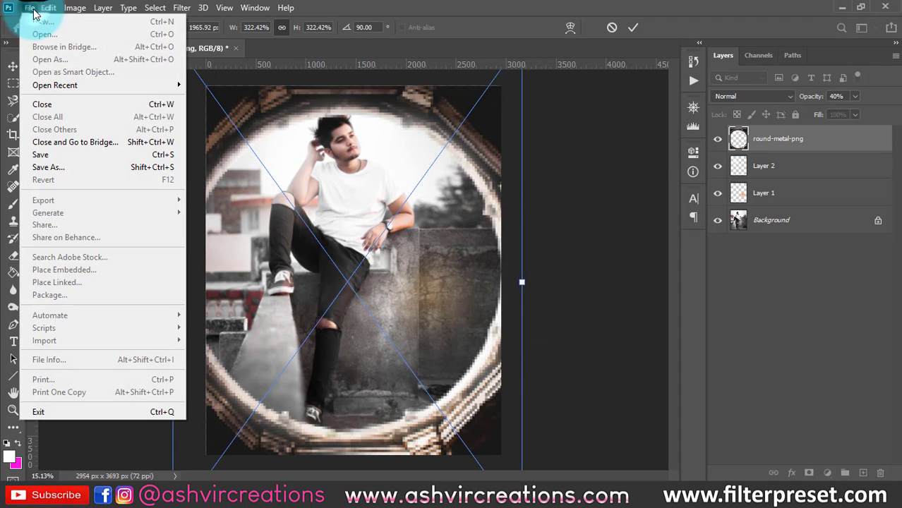
{"action": "left_click", "coordinate": [466, 183]}
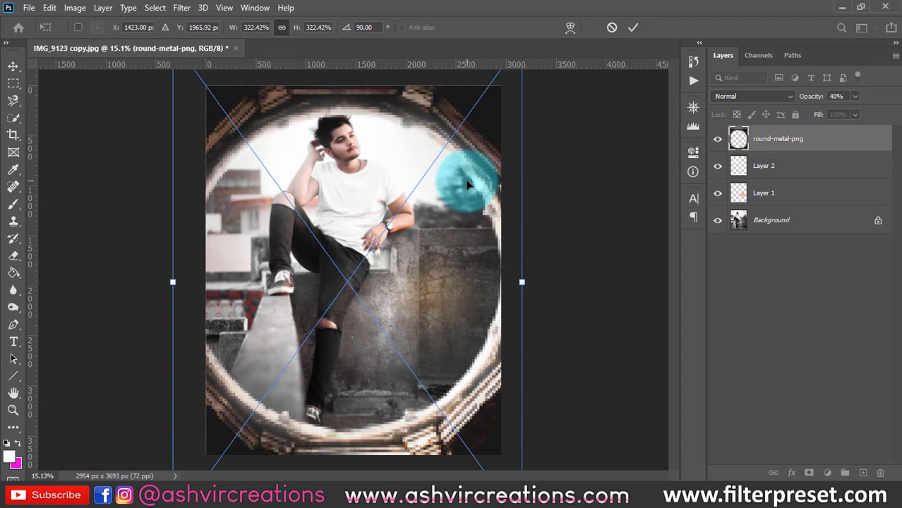
{"action": "key", "text": "ctrl+minus"}
{"action": "mouse_move", "coordinate": [476, 147]}
{"action": "left_mouse_down"}
{"action": "mouse_move", "coordinate": [469, 154]}
{"action": "mouse_move", "coordinate": [472, 144]}
{"action": "left_mouse_up"}
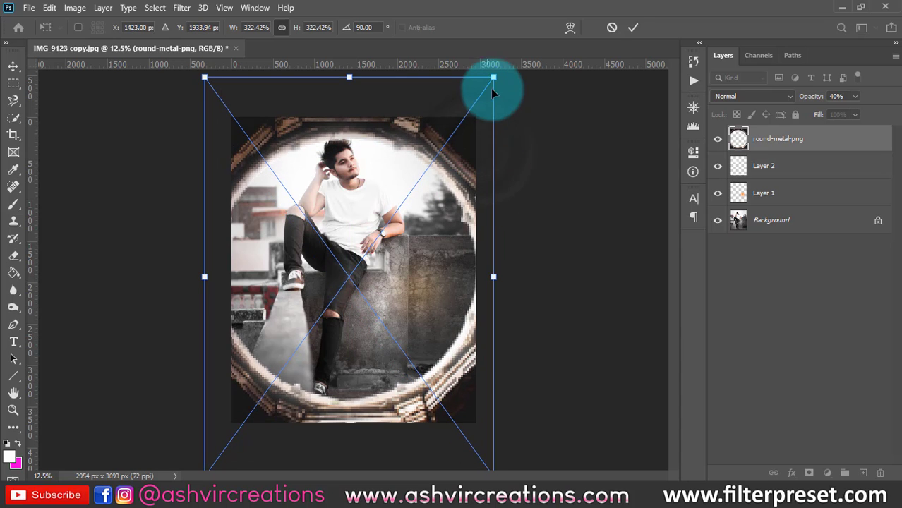
{"action": "left_click_drag", "start_coordinate": [493, 79], "coordinate": [478, 99]}
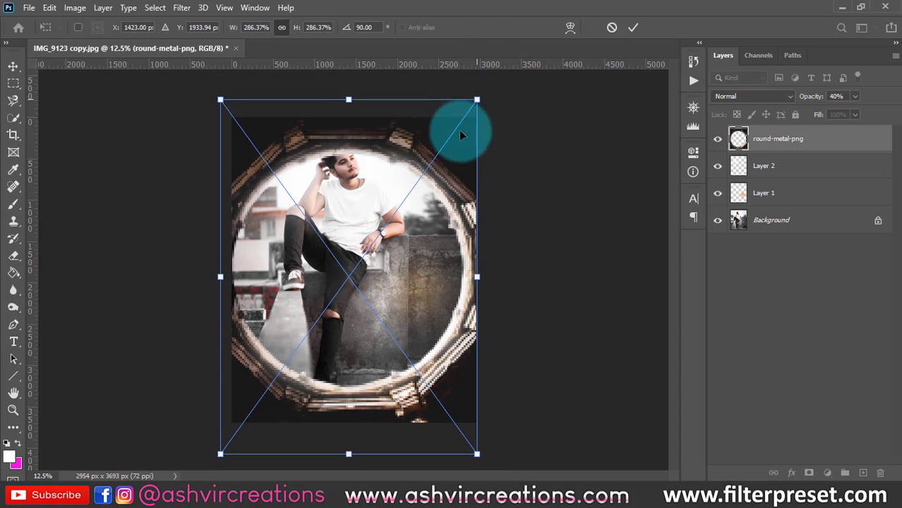
{"action": "key", "text": "Return"}
- Move the metal frame down so that its round opening surrounds the man's head and body
{"action": "key", "text": "ctrl+plus"}
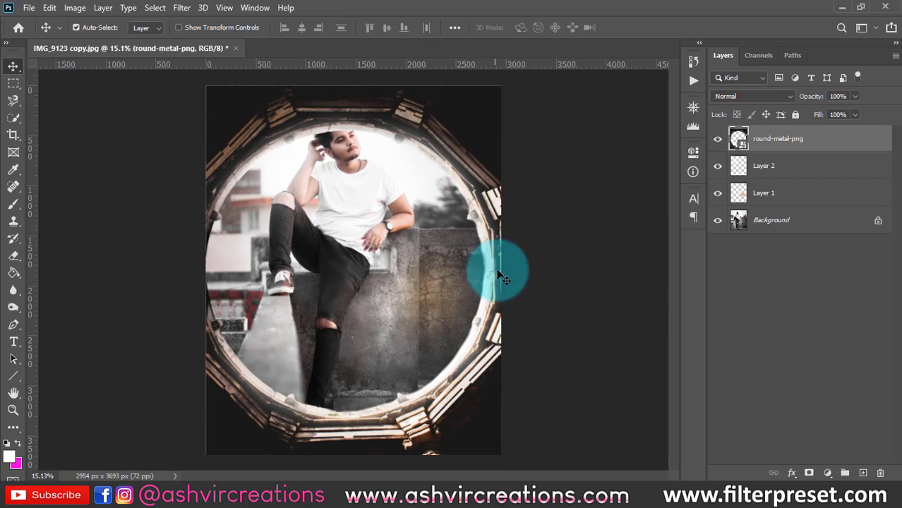
{"action": "left_click_drag", "start_coordinate": [498, 272], "coordinate": [483, 349]}
{"action": "key", "text": "ctrl+minus"}
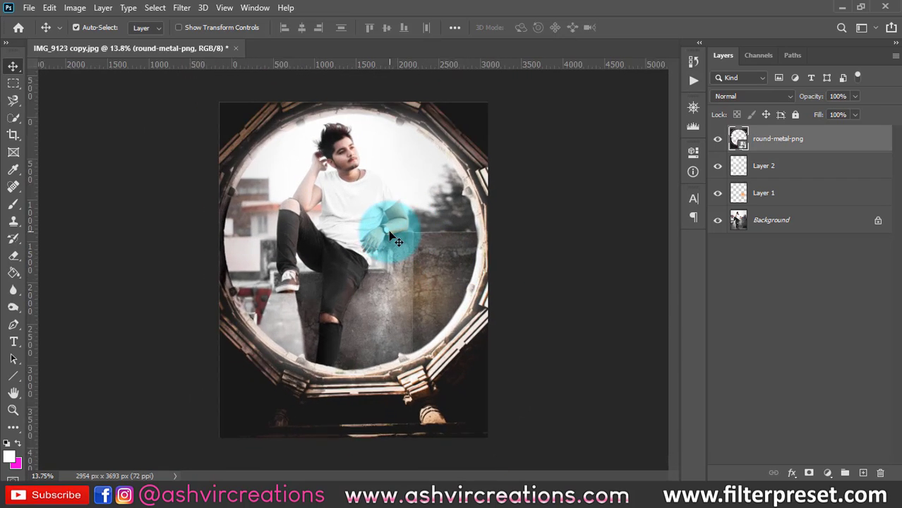
{"action": "key", "text": "ctrl+plus"}
- Toggle the round-metal-png layer's visibility to compare the portrait with and without the frame
{"action": "left_click", "coordinate": [719, 138]}
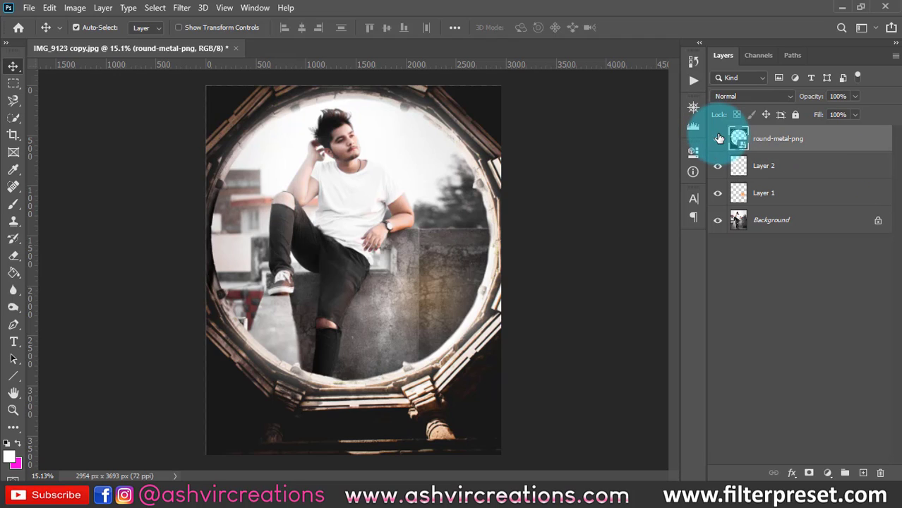
{"action": "left_click", "coordinate": [720, 138]}
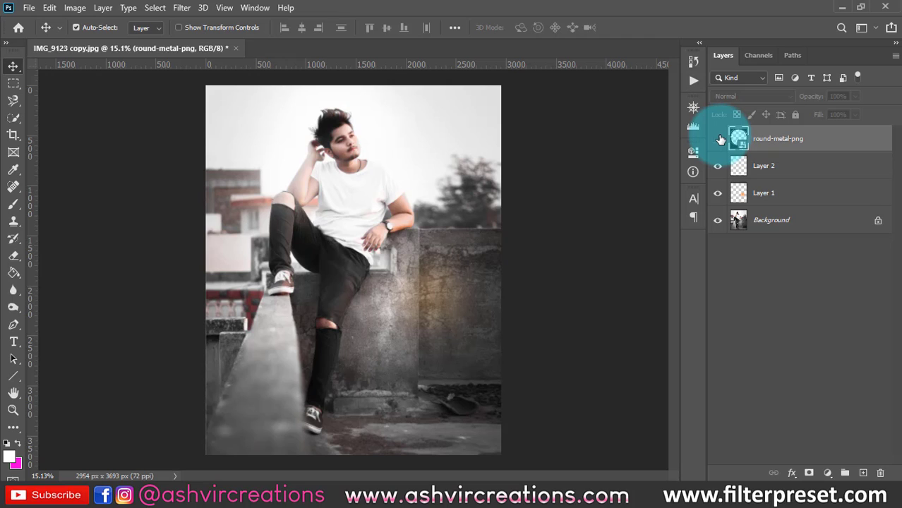
{"action": "left_click", "coordinate": [719, 138]}
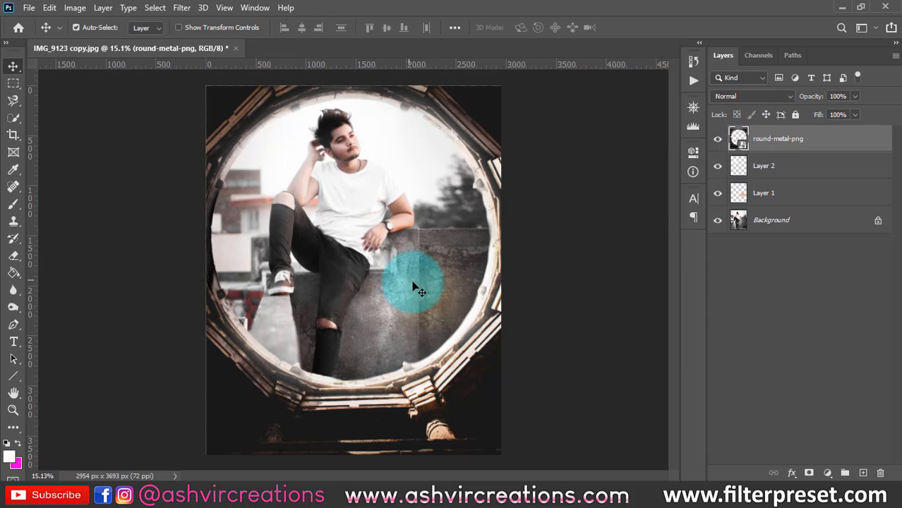
- Apply a Levels adjustment to the round-metal-png layer with input shadows at 45 and midtones at 1.76
{"action": "mouse_move", "coordinate": [340, 494]}
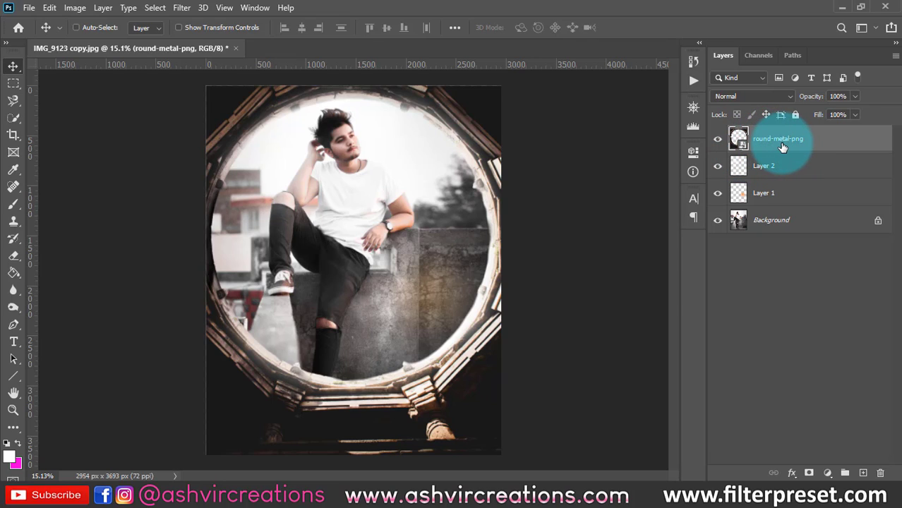
{"action": "key", "text": "ctrl+l"}
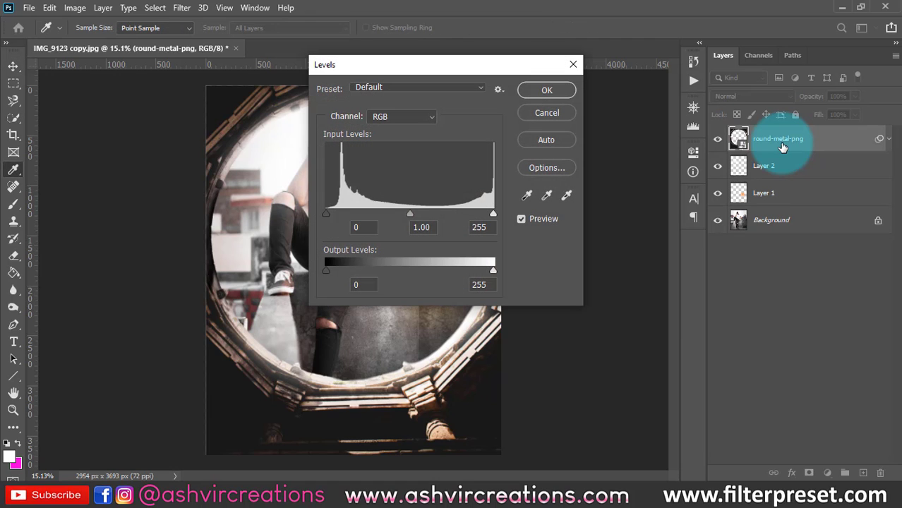
{"action": "left_click_drag", "start_coordinate": [419, 64], "coordinate": [610, 64]}
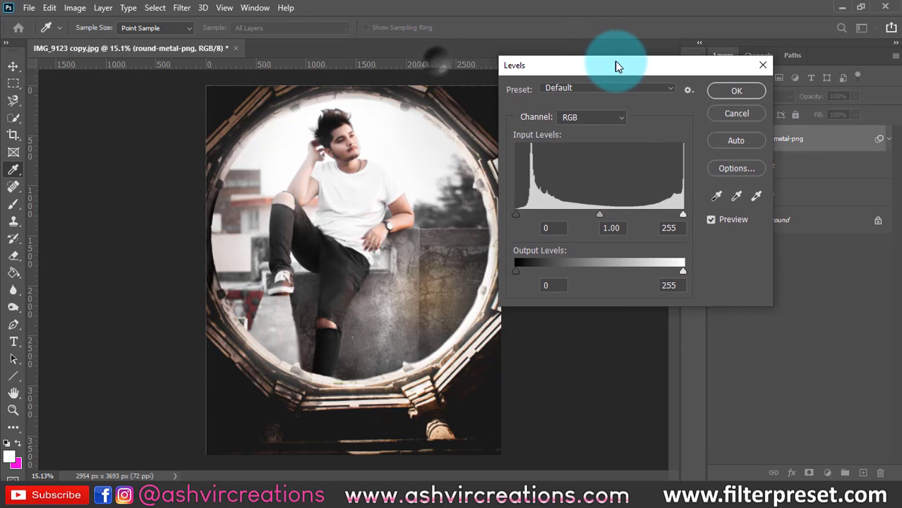
{"action": "left_click_drag", "start_coordinate": [517, 210], "coordinate": [547, 212]}
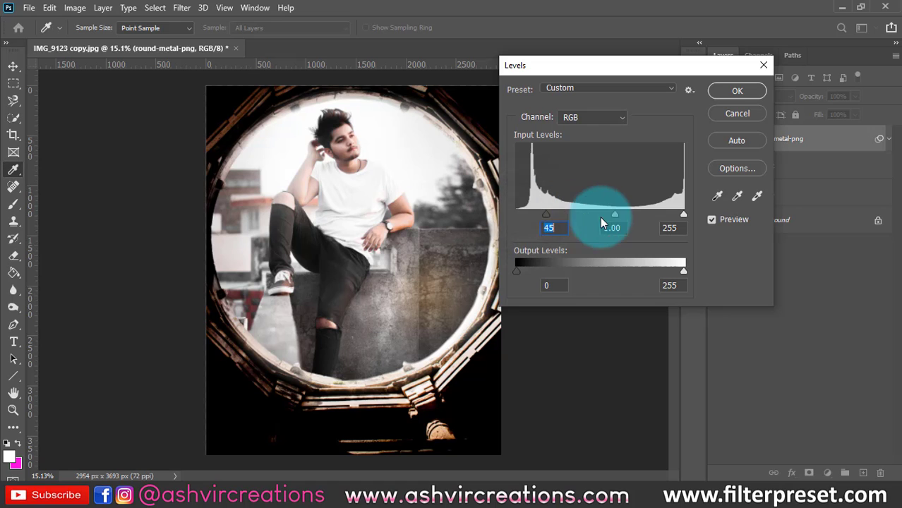
{"action": "left_click_drag", "start_coordinate": [614, 214], "coordinate": [588, 216]}
{"action": "left_click", "coordinate": [716, 94]}
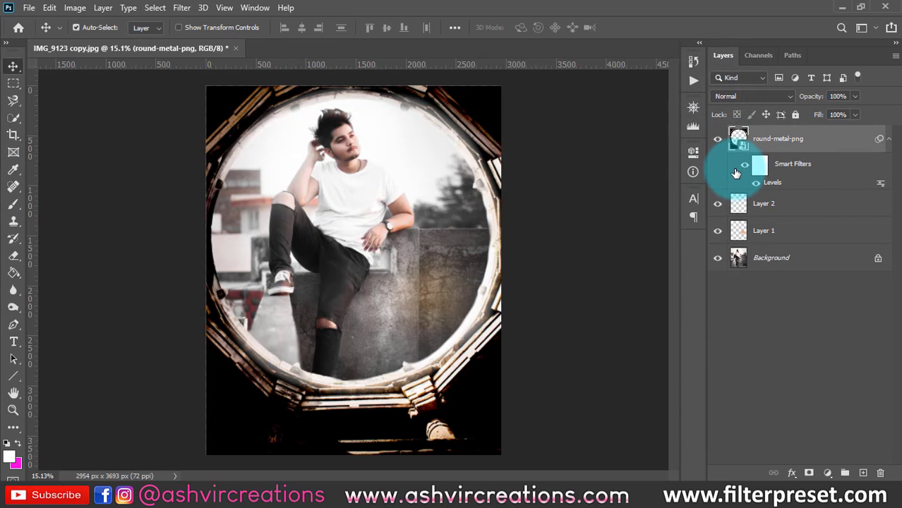
- Toggle the smart filters and the round-metal-png layer's visibility to compare the frame before and after the Levels adjustment
{"action": "left_click", "coordinate": [745, 164]}
{"action": "left_click", "coordinate": [745, 165]}
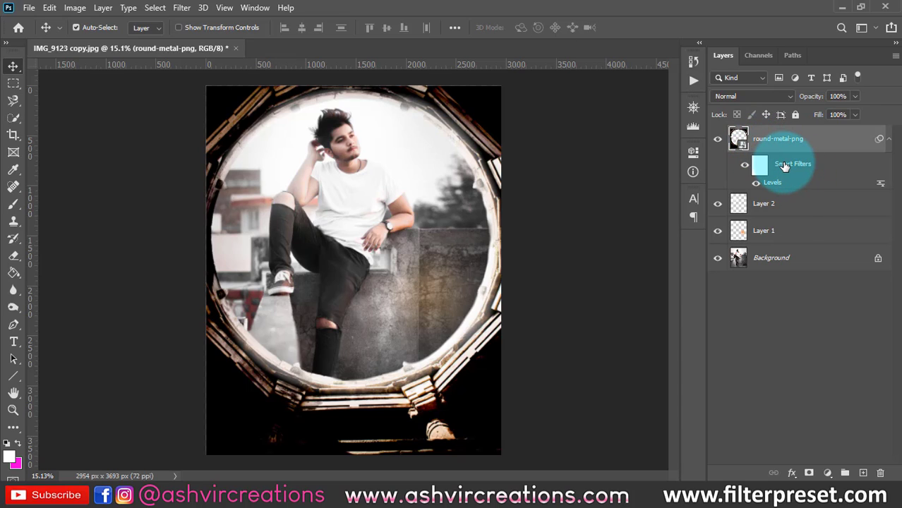
{"action": "left_click", "coordinate": [745, 165]}
{"action": "left_click", "coordinate": [745, 165]}
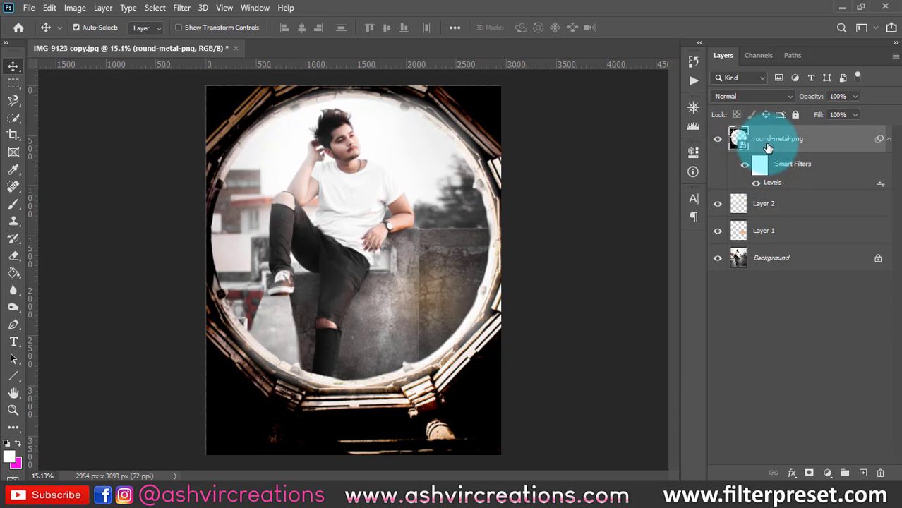
{"action": "left_click", "coordinate": [718, 140]}
{"action": "left_click", "coordinate": [718, 140]}
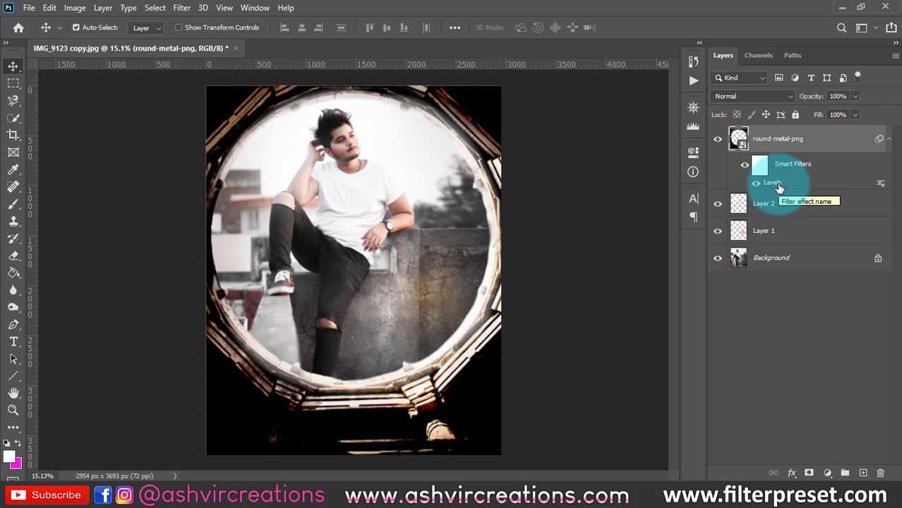
- Edit the frame's Levels smart filter and set its midtone input to 1.96
{"action": "double_click", "coordinate": [773, 183]}
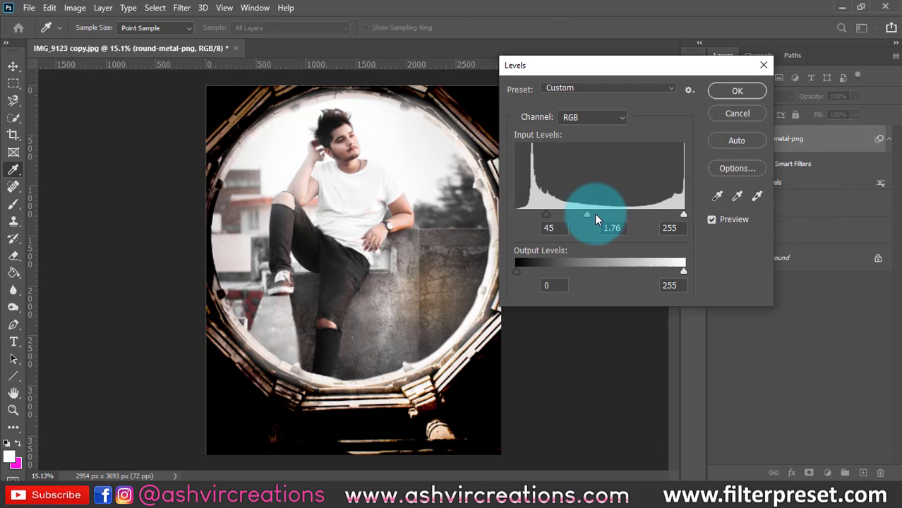
{"action": "mouse_move", "coordinate": [595, 214]}
{"action": "left_mouse_down"}
{"action": "mouse_move", "coordinate": [635, 214]}
{"action": "mouse_move", "coordinate": [559, 209]}
{"action": "mouse_move", "coordinate": [582, 209]}
{"action": "left_mouse_up"}
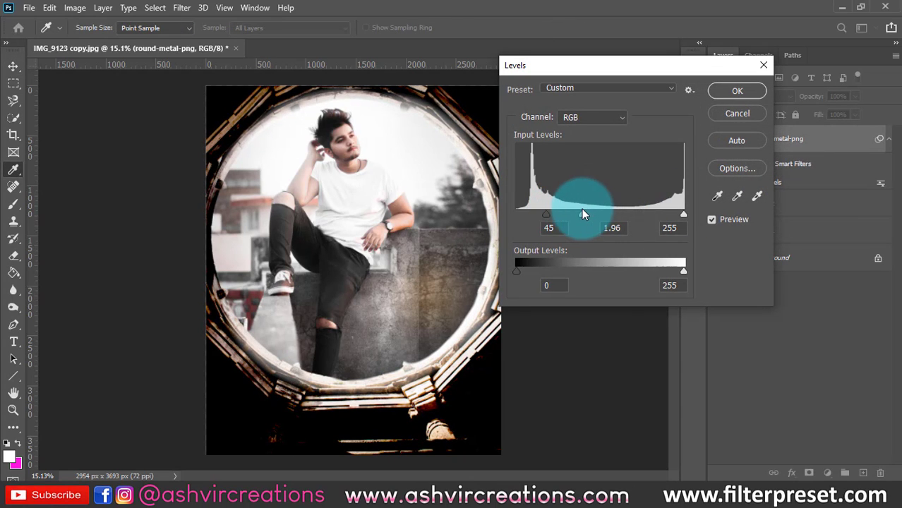
{"action": "left_click", "coordinate": [721, 93]}
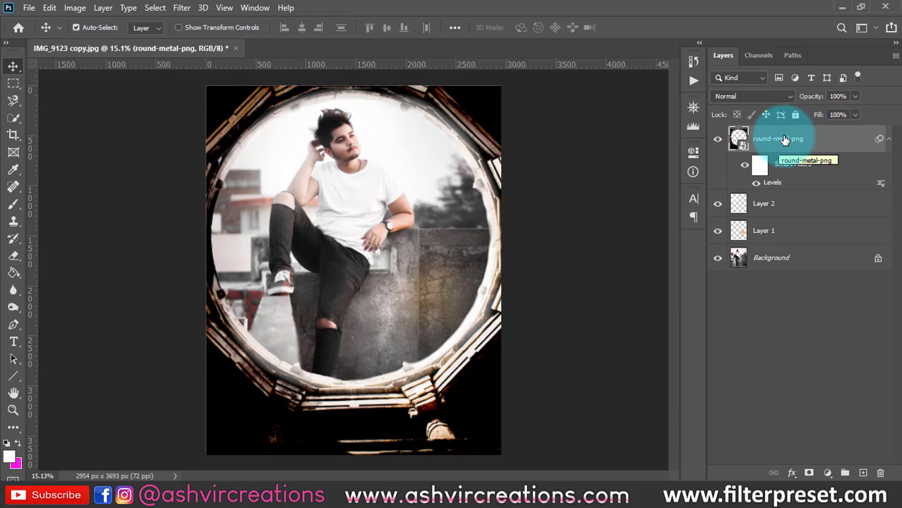
- Rasterize the round-metal-png layer and move the frame slightly up over the portrait
{"action": "right_click", "coordinate": [785, 139]}
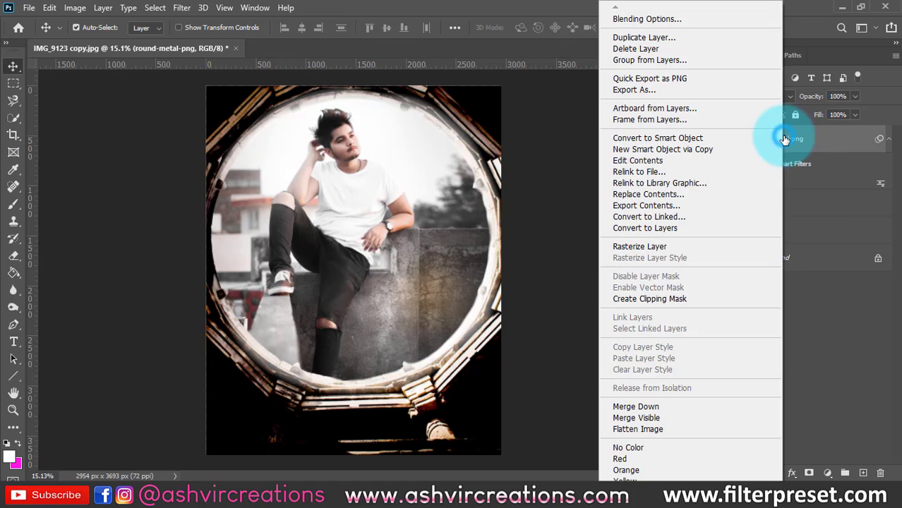
{"action": "left_click", "coordinate": [640, 252]}
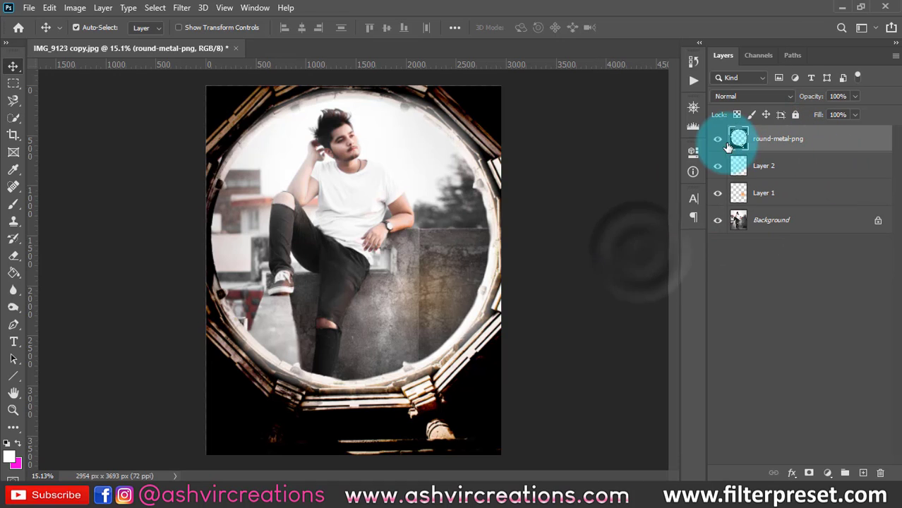
{"action": "left_click_drag", "start_coordinate": [454, 403], "coordinate": [462, 373]}
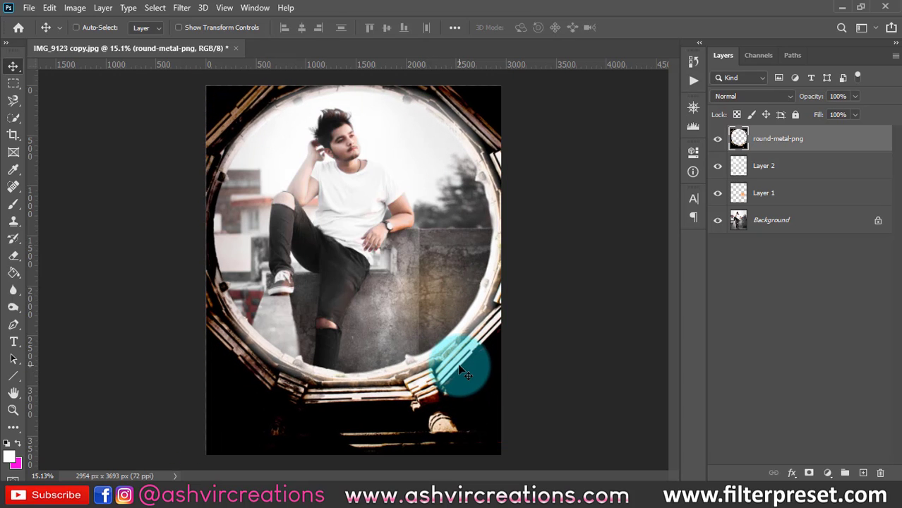
{"action": "key", "text": "ctrl"}
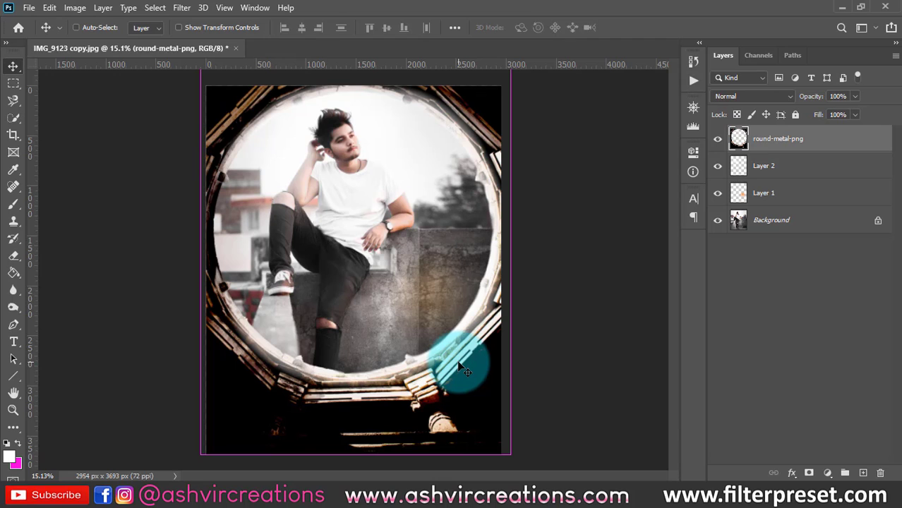
- Darken the rasterized metal frame with a Levels adjustment, setting the midtone input to 0.58
{"action": "key", "text": "ctrl+l"}
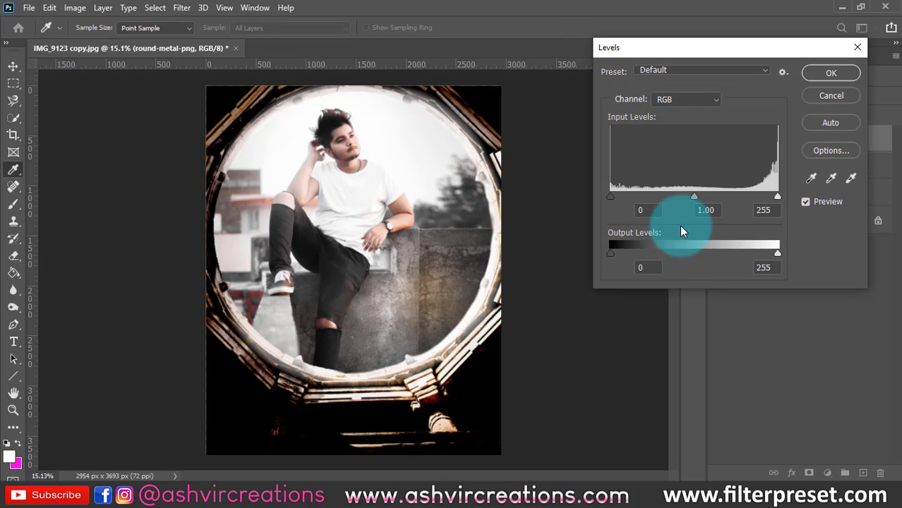
{"action": "mouse_move", "coordinate": [692, 197]}
{"action": "left_mouse_down"}
{"action": "mouse_move", "coordinate": [618, 198]}
{"action": "mouse_move", "coordinate": [721, 201]}
{"action": "mouse_move", "coordinate": [713, 201]}
{"action": "left_mouse_up"}
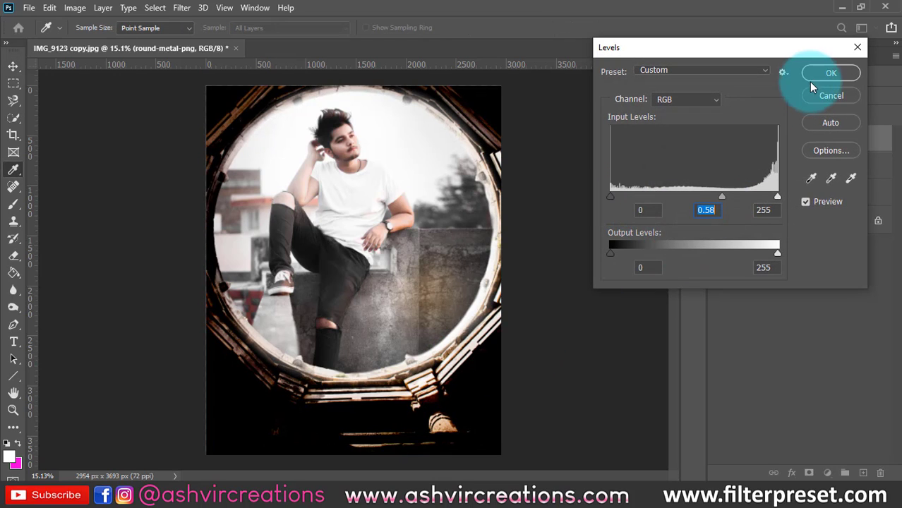
{"action": "left_click", "coordinate": [819, 75]}
{"action": "left_click", "coordinate": [418, 240]}
{"action": "key", "text": "ctrl+minus"}
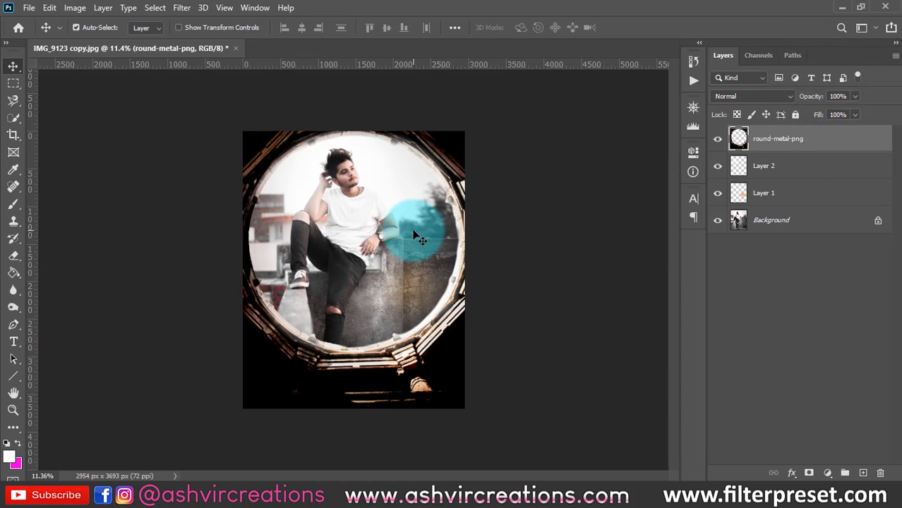
- Paint a soft white glow on a new layer and move it onto the wall beside the man's lower leg
{"action": "left_click", "coordinate": [863, 473]}
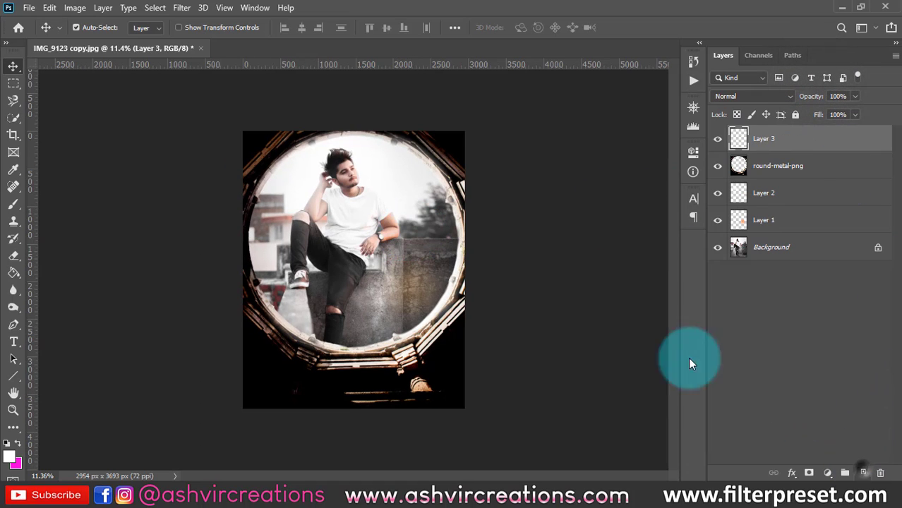
{"action": "left_click", "coordinate": [13, 204]}
{"action": "left_click", "coordinate": [408, 359]}
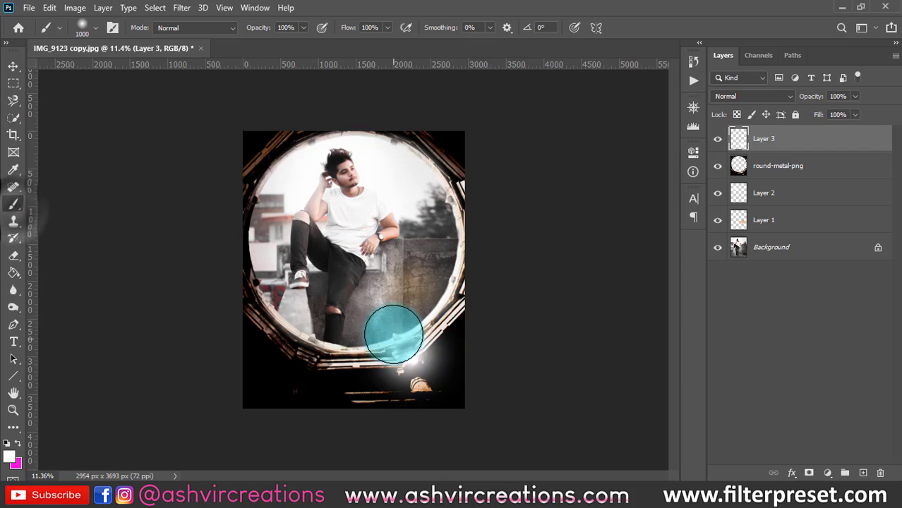
{"action": "key", "text": "v"}
{"action": "left_click", "coordinate": [759, 175]}
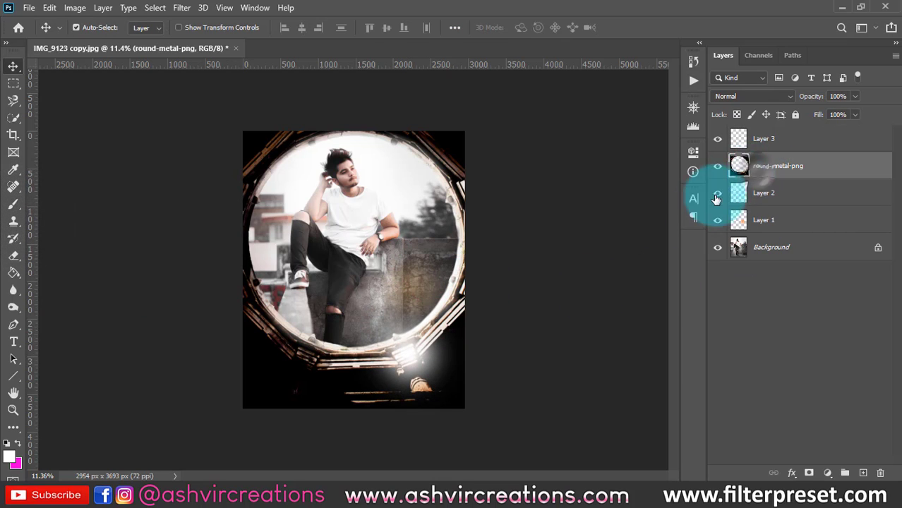
{"action": "key", "text": "ctrl+0"}
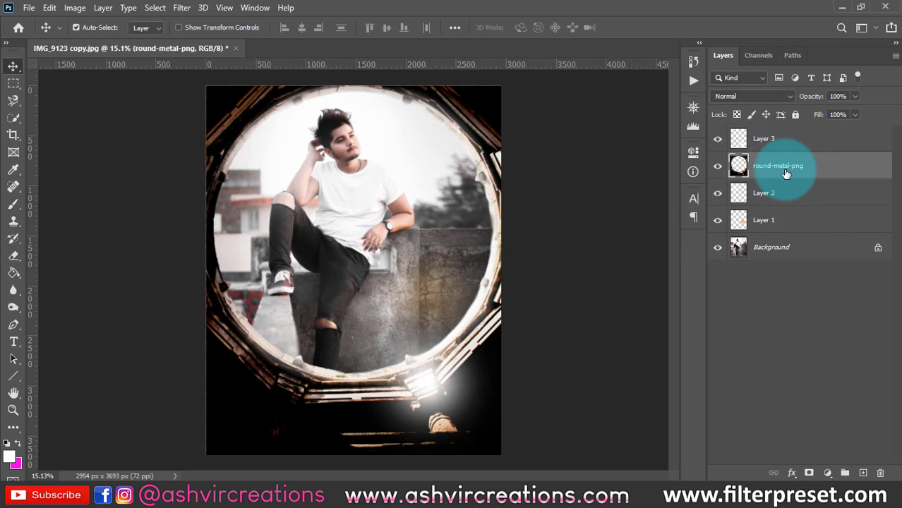
{"action": "left_click_drag", "start_coordinate": [450, 370], "coordinate": [443, 285]}
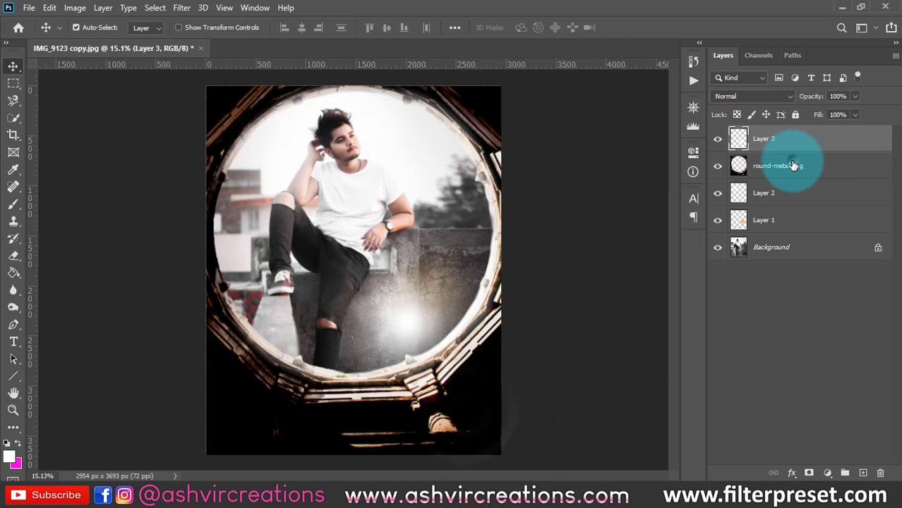
- Convert the round-metal-png layer to a smart object, toggling its visibility to compare the portrait with and without the frame
{"action": "left_click", "coordinate": [789, 167]}
{"action": "left_click", "coordinate": [718, 166]}
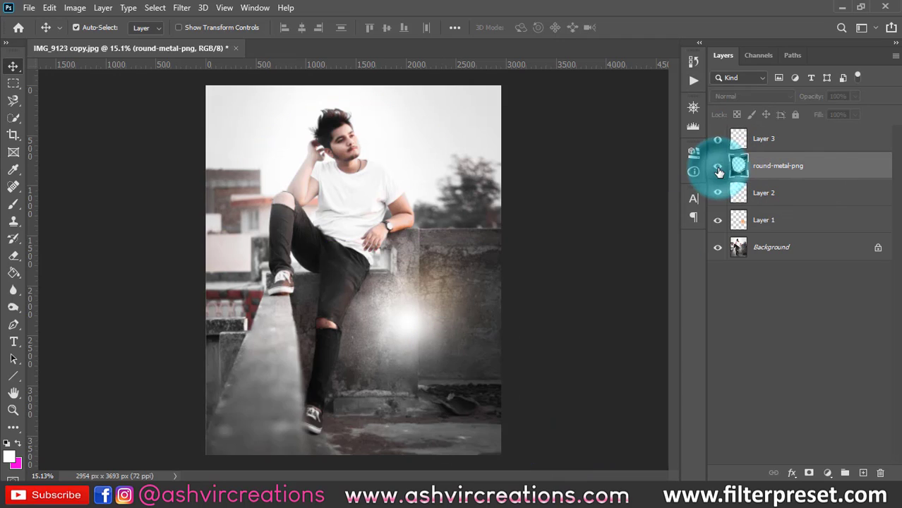
{"action": "left_click", "coordinate": [718, 166]}
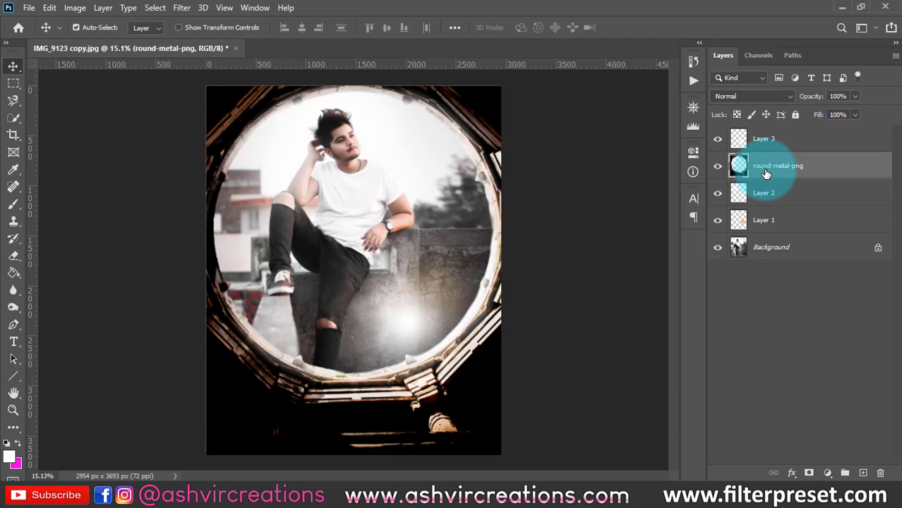
{"action": "right_click", "coordinate": [771, 168]}
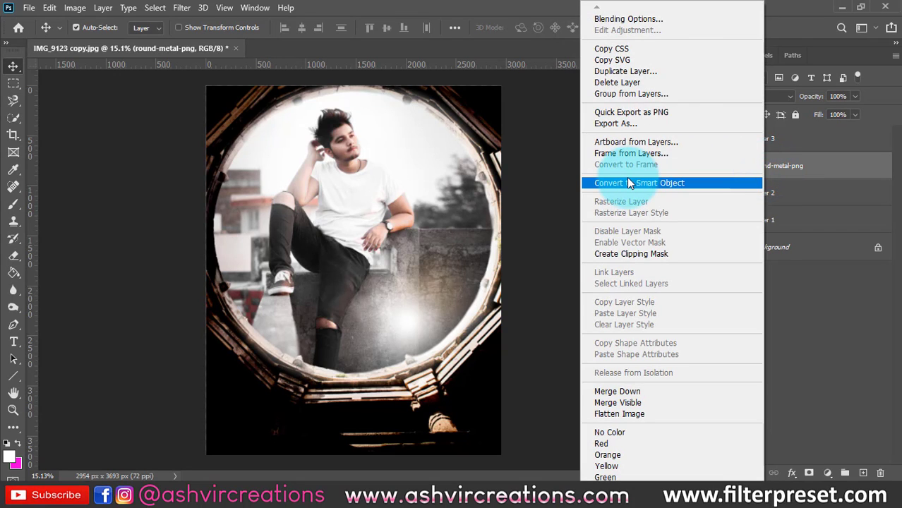
{"action": "left_click", "coordinate": [645, 183]}
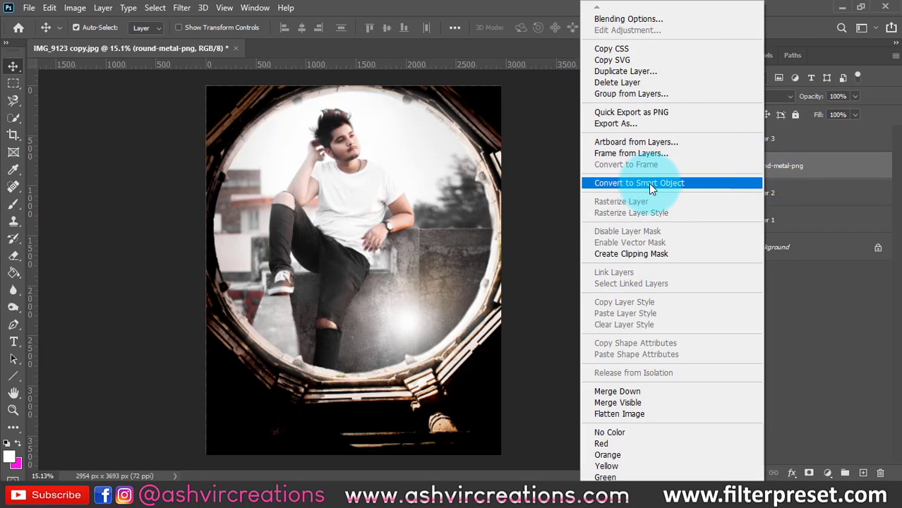
{"action": "left_click", "coordinate": [799, 176]}
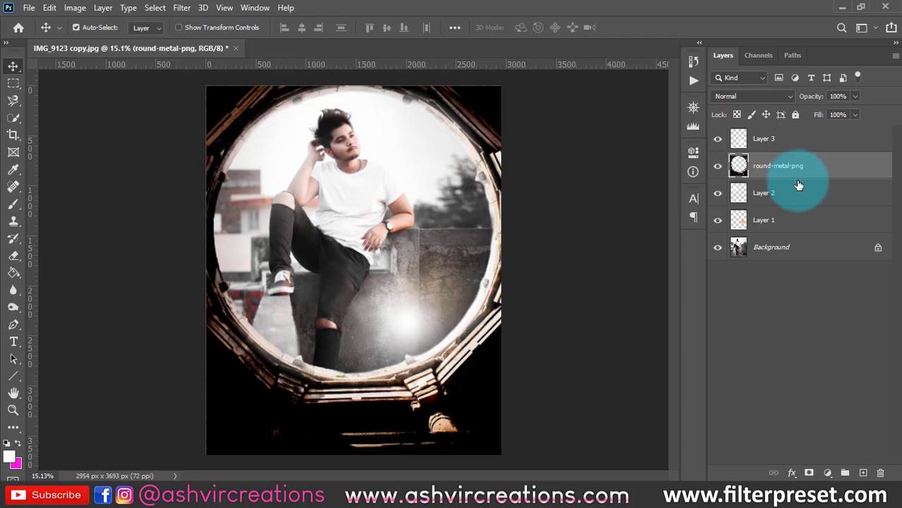
{"action": "right_click", "coordinate": [779, 168]}
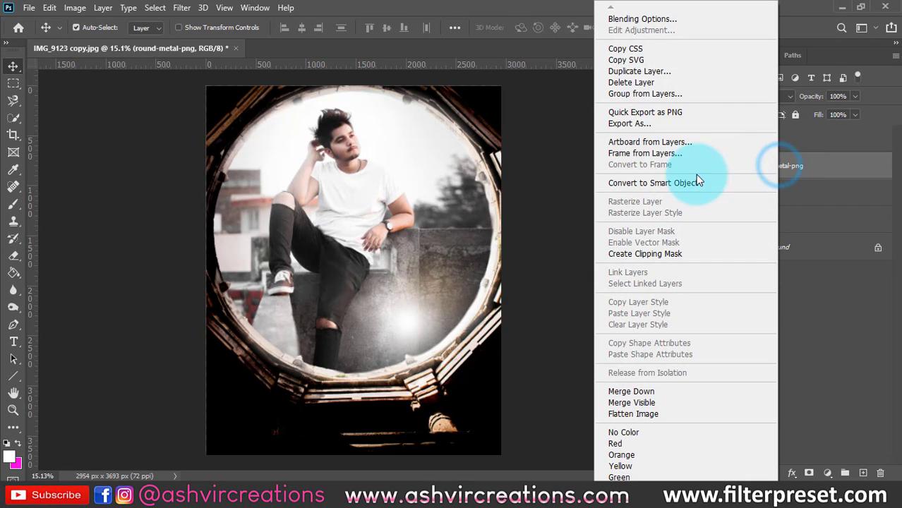
{"action": "left_click", "coordinate": [641, 184]}
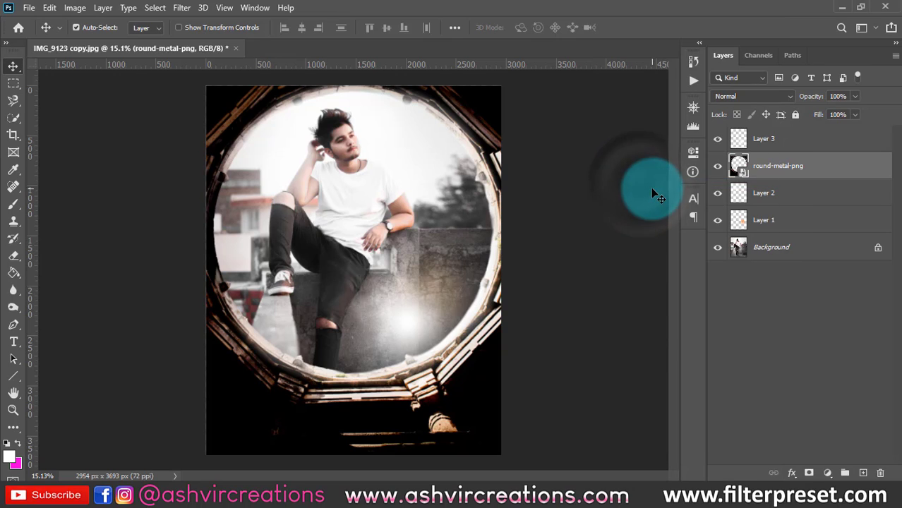
{"action": "left_click", "coordinate": [719, 167]}
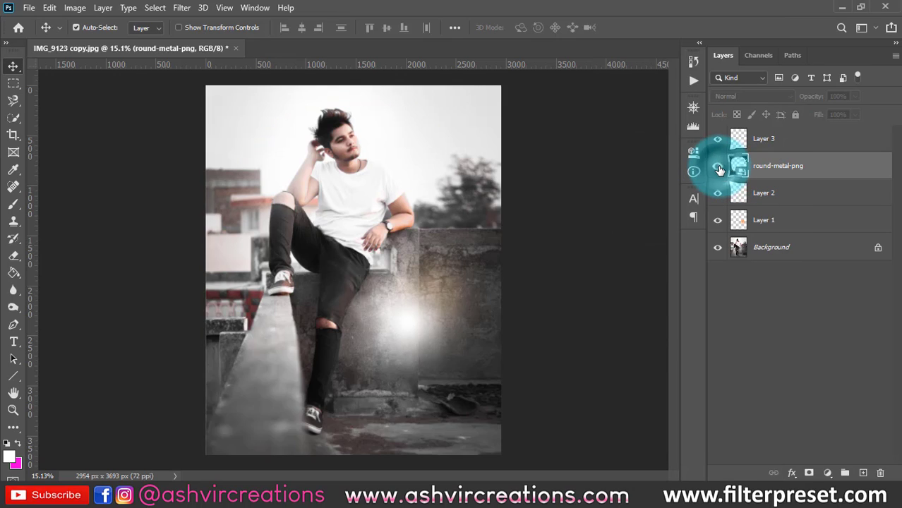
{"action": "left_click", "coordinate": [718, 166]}
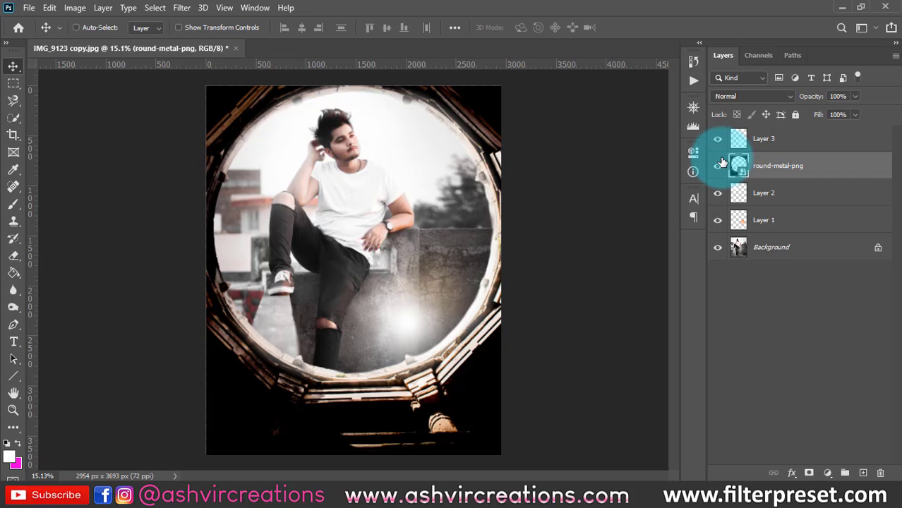
- Apply a Hue/Saturation adjustment to the metal frame with hue -105, saturation -100 and lightness +5
{"action": "key", "text": "ctrl+u"}
{"action": "left_click_drag", "start_coordinate": [439, 71], "coordinate": [603, 42]}
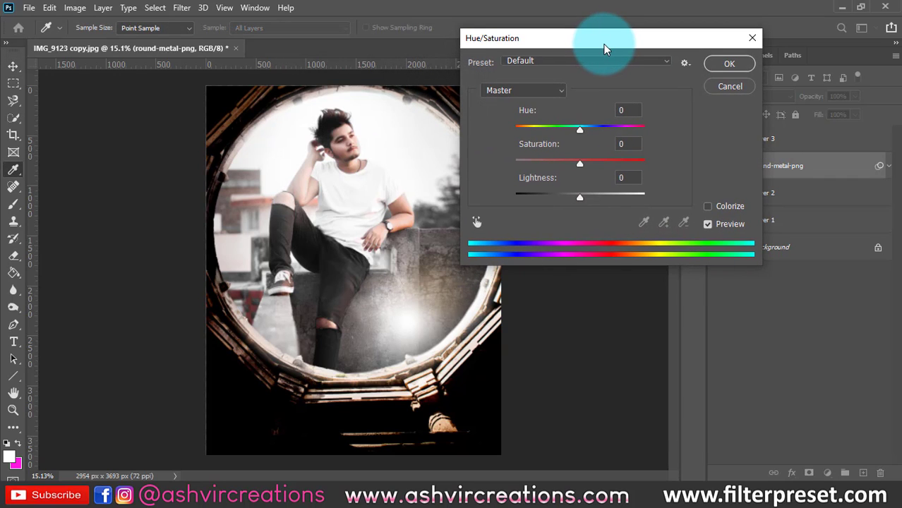
{"action": "left_click_drag", "start_coordinate": [580, 130], "coordinate": [535, 130]}
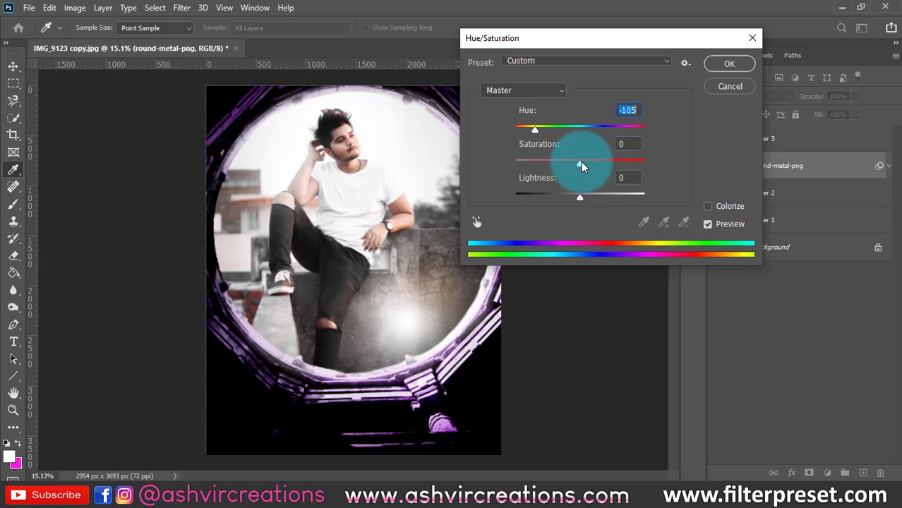
{"action": "left_click_drag", "start_coordinate": [580, 163], "coordinate": [475, 158]}
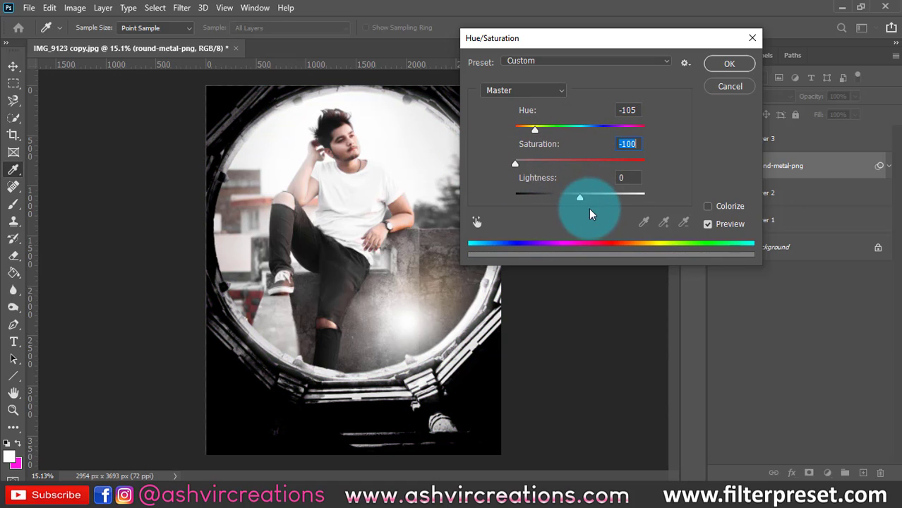
{"action": "mouse_move", "coordinate": [589, 209]}
{"action": "left_mouse_down"}
{"action": "mouse_move", "coordinate": [614, 198]}
{"action": "mouse_move", "coordinate": [584, 194]}
{"action": "left_mouse_up"}
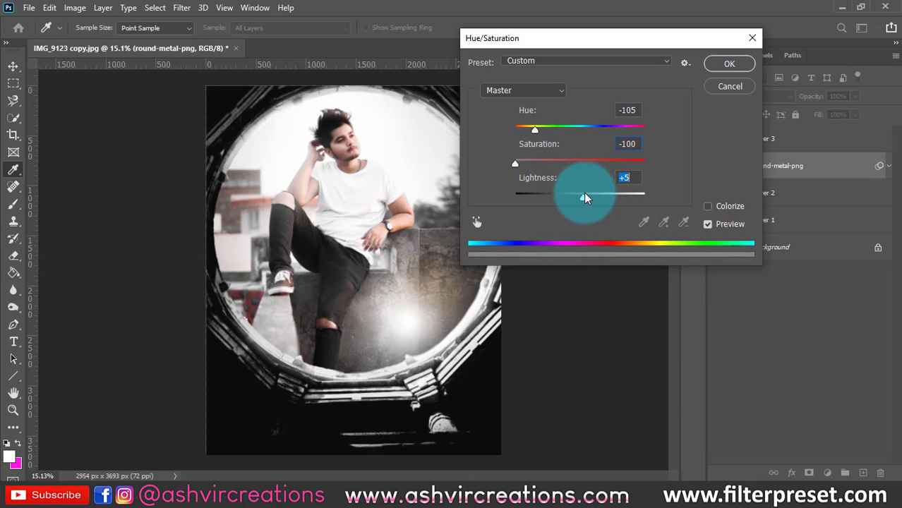
{"action": "left_click", "coordinate": [729, 64]}
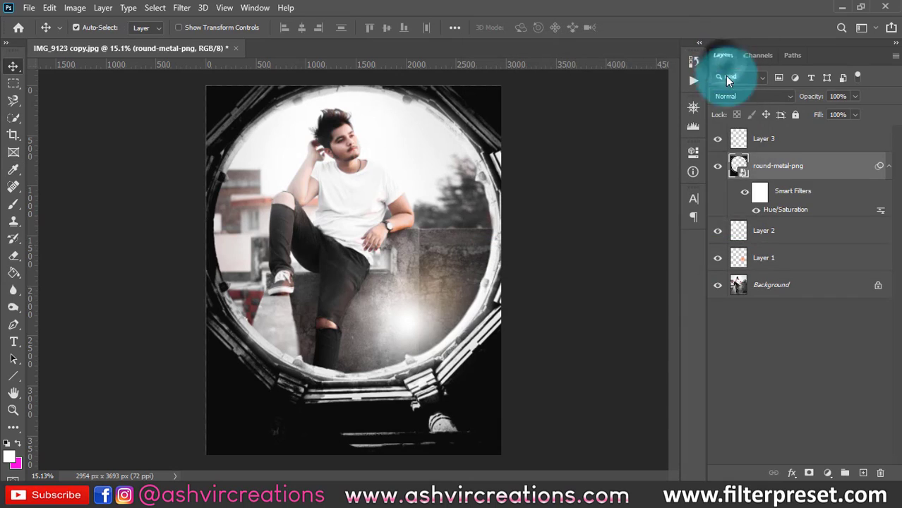
- Toggle the frame's smart filters repeatedly to compare its colours with and without the Hue/Saturation adjustment
{"action": "left_click", "coordinate": [744, 194]}
{"action": "left_click", "coordinate": [744, 195]}
{"action": "left_click", "coordinate": [745, 195]}
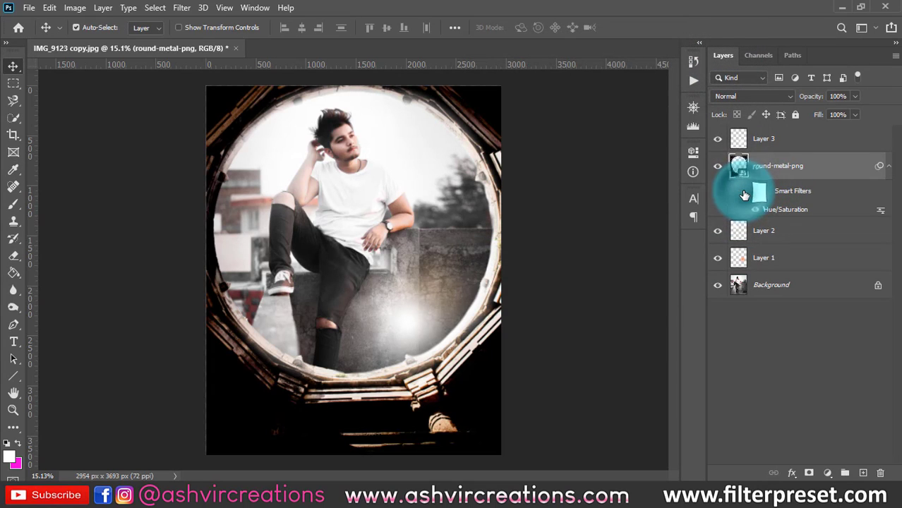
{"action": "left_click", "coordinate": [745, 196]}
{"action": "left_click", "coordinate": [745, 196]}
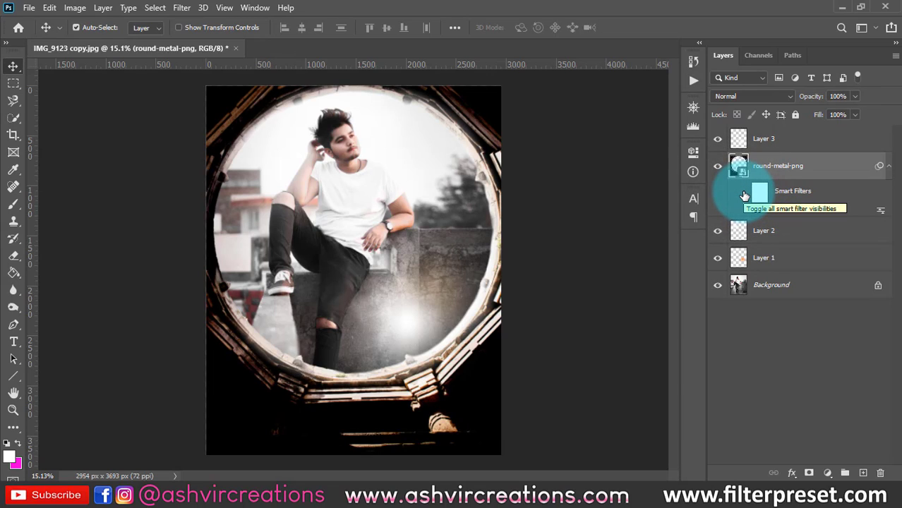
{"action": "left_click", "coordinate": [744, 196]}
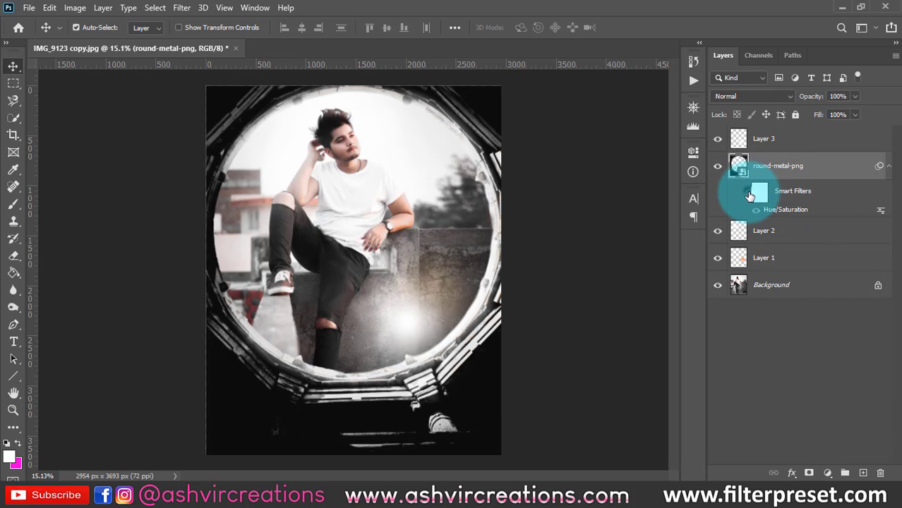
{"action": "left_click", "coordinate": [750, 195]}
{"action": "left_click", "coordinate": [750, 196]}
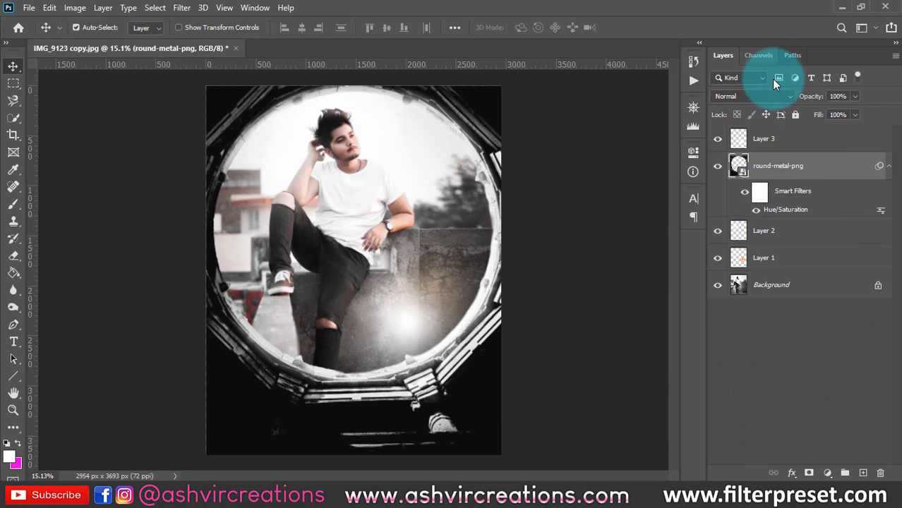
{"action": "left_click", "coordinate": [746, 195]}
{"action": "left_click", "coordinate": [745, 194]}
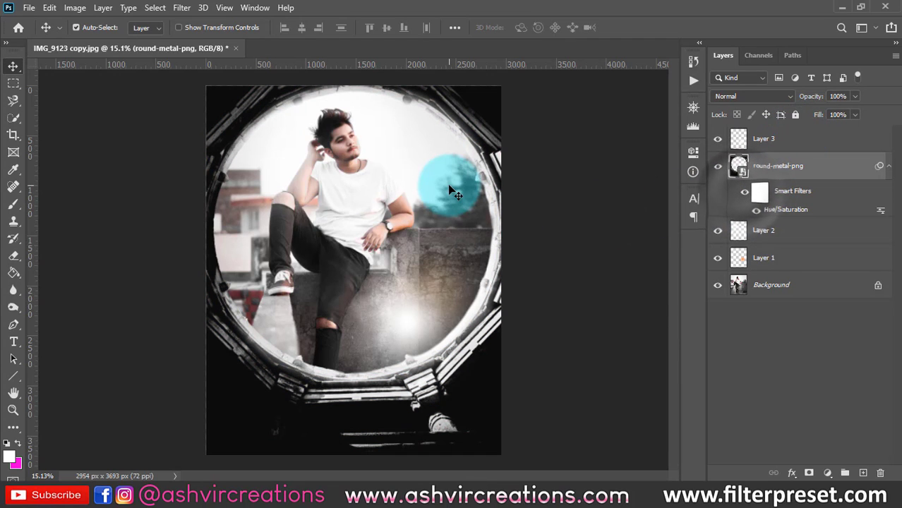
{"action": "scroll", "coordinate": [450, 185], "scroll_direction": "down", "scroll_amount": 1}
{"action": "scroll", "coordinate": [450, 185], "scroll_direction": "up", "scroll_amount": 2}
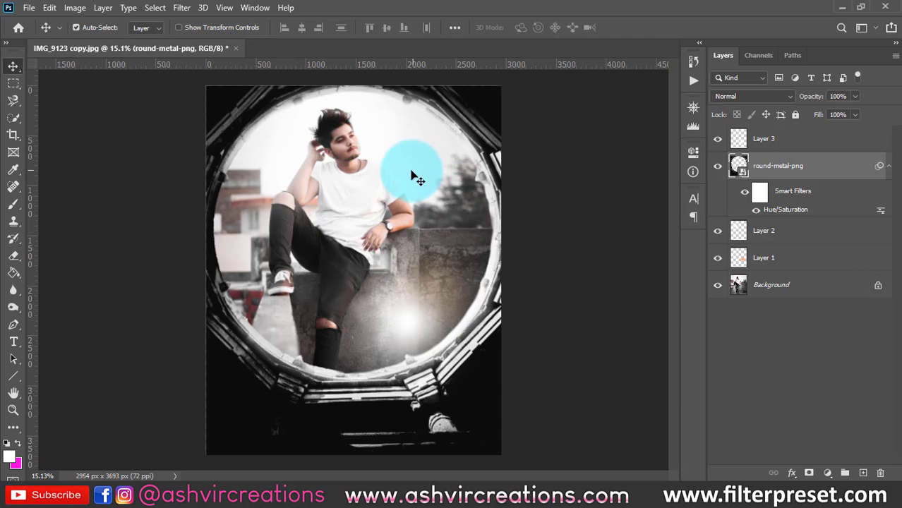
- Switch to File Explorer and place the red neon-sign portrait from the neon nights folder into the portrait document
{"action": "left_click", "coordinate": [502, 490]}
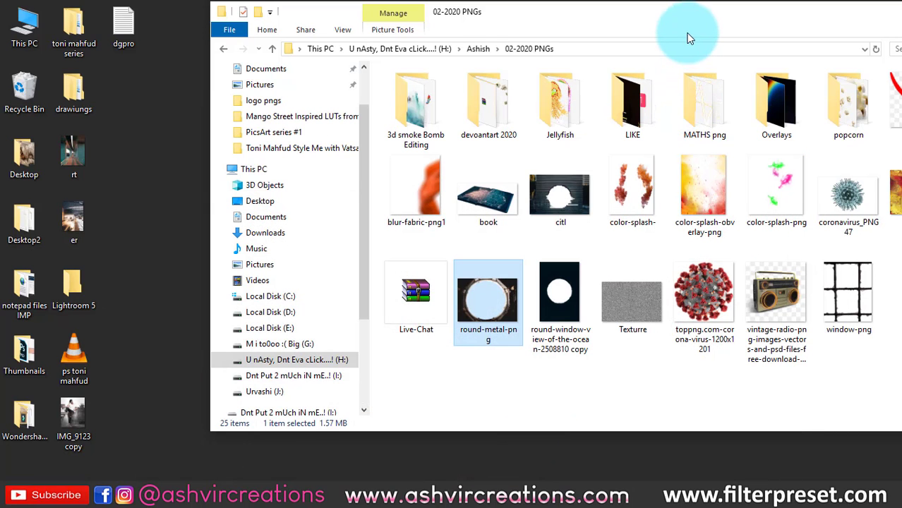
{"action": "left_click_drag", "start_coordinate": [679, 37], "coordinate": [588, 40]}
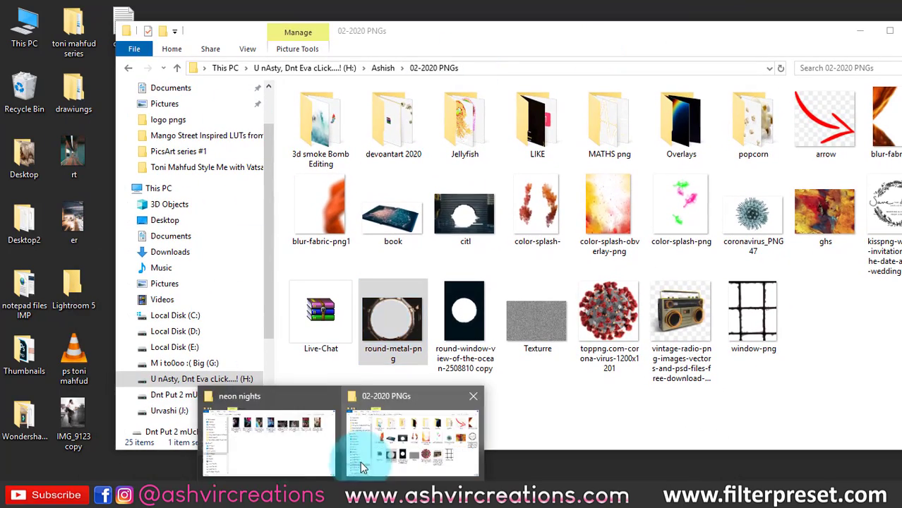
{"action": "left_click", "coordinate": [285, 434]}
{"action": "left_click", "coordinate": [399, 144]}
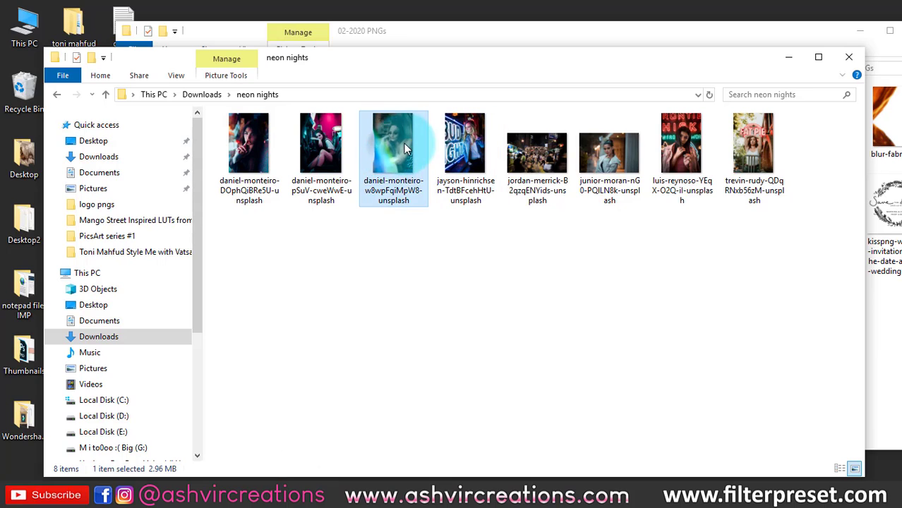
{"action": "left_click", "coordinate": [598, 164]}
{"action": "left_click_drag", "start_coordinate": [688, 140], "coordinate": [376, 205]}
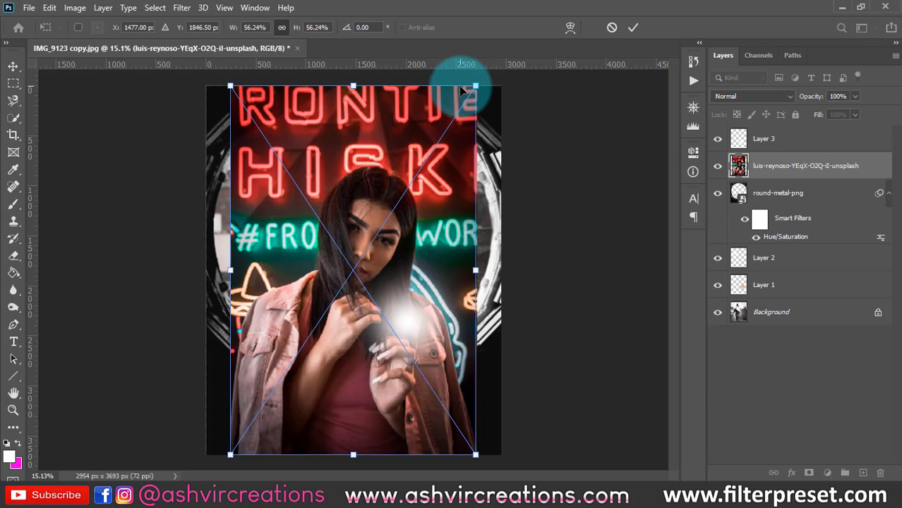
- Scale the placed neon photo to 67.85% so it spans the full canvas width, and commit the transform
{"action": "left_click_drag", "start_coordinate": [475, 86], "coordinate": [521, 63]}
{"action": "key", "text": "ctrl+minus"}
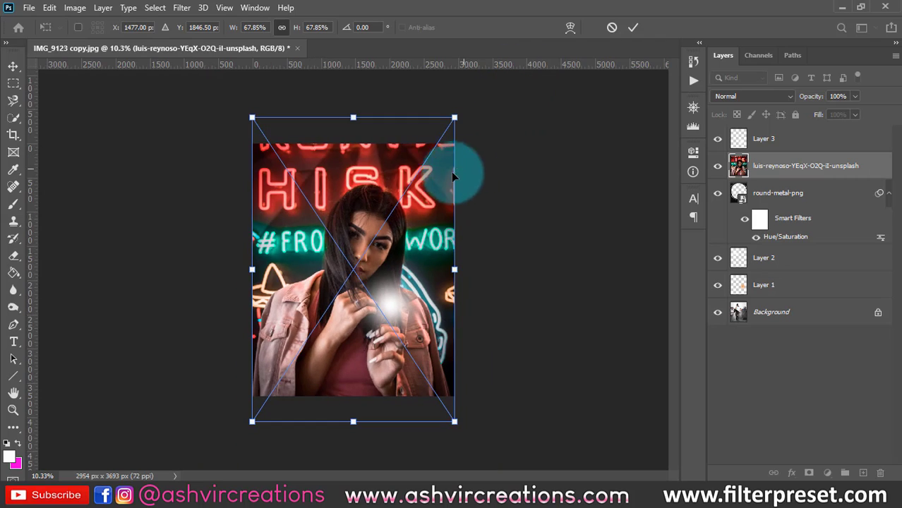
{"action": "double_click", "coordinate": [417, 188]}
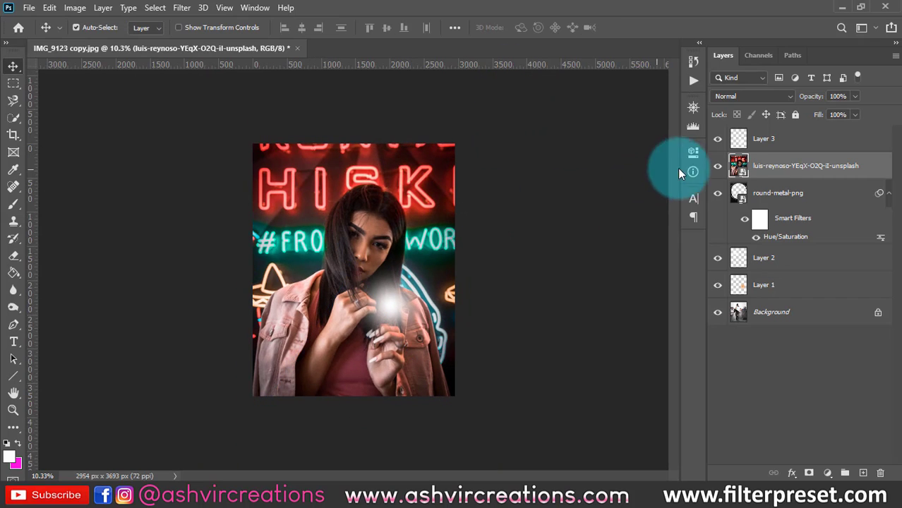
- Rasterize the placed neon photo layer and lower its opacity to 27%
{"action": "key", "text": "ctrl+plus"}
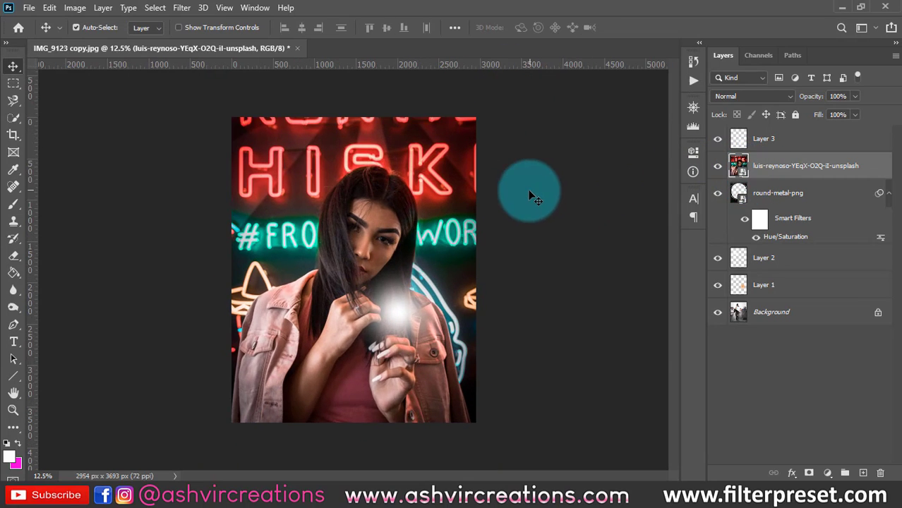
{"action": "right_click", "coordinate": [768, 175]}
{"action": "left_click", "coordinate": [617, 249]}
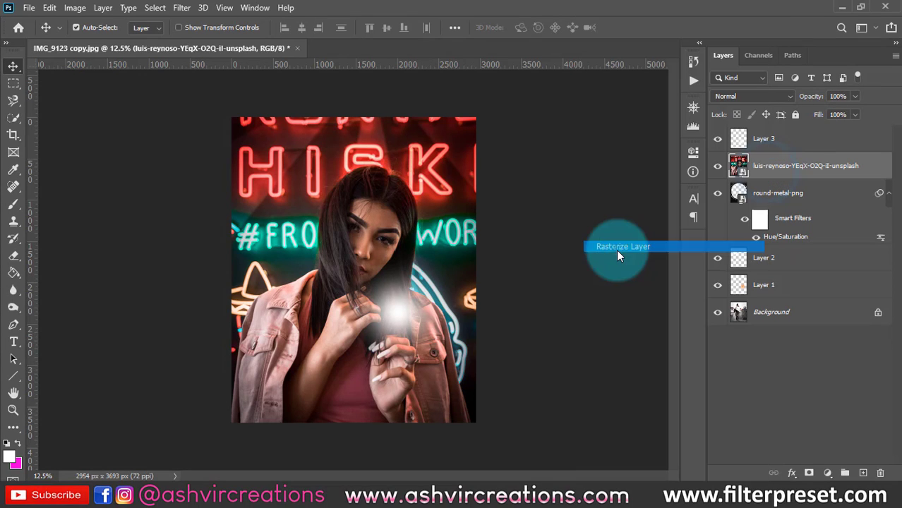
{"action": "scroll", "coordinate": [527, 212], "scroll_direction": "up", "scroll_amount": 1}
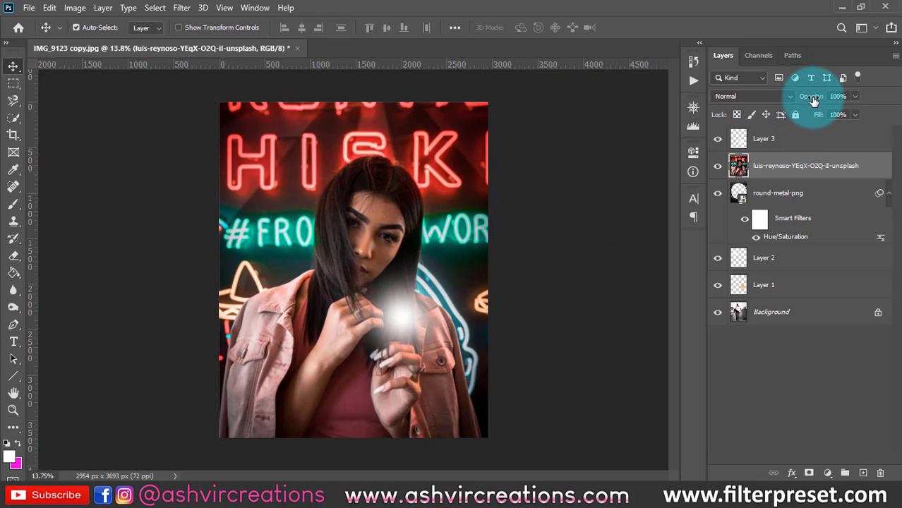
{"action": "mouse_move", "coordinate": [814, 101]}
{"action": "left_mouse_down"}
{"action": "mouse_move", "coordinate": [795, 91]}
{"action": "mouse_move", "coordinate": [765, 95]}
{"action": "mouse_move", "coordinate": [802, 90]}
{"action": "left_mouse_up"}
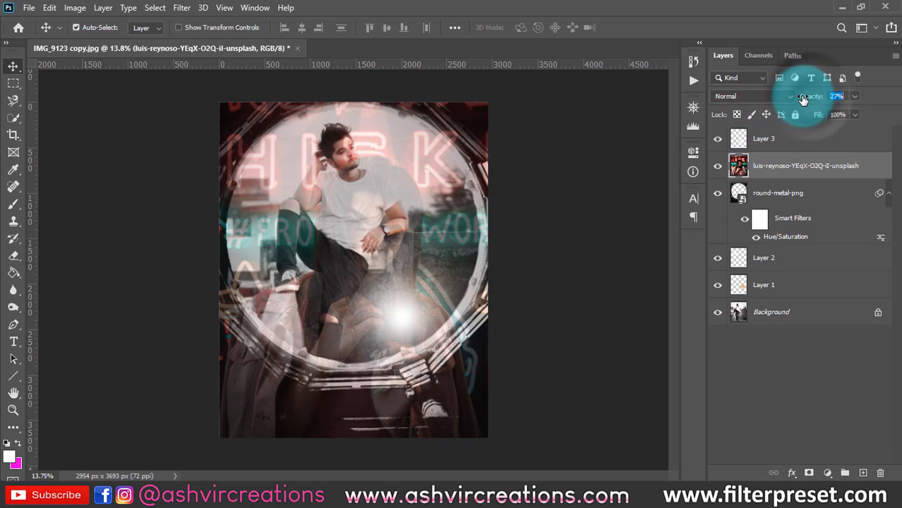
- Hide and show the neon photo layer to compare the composite with and without it
{"action": "scroll", "coordinate": [264, 161], "scroll_direction": "up", "scroll_amount": 1}
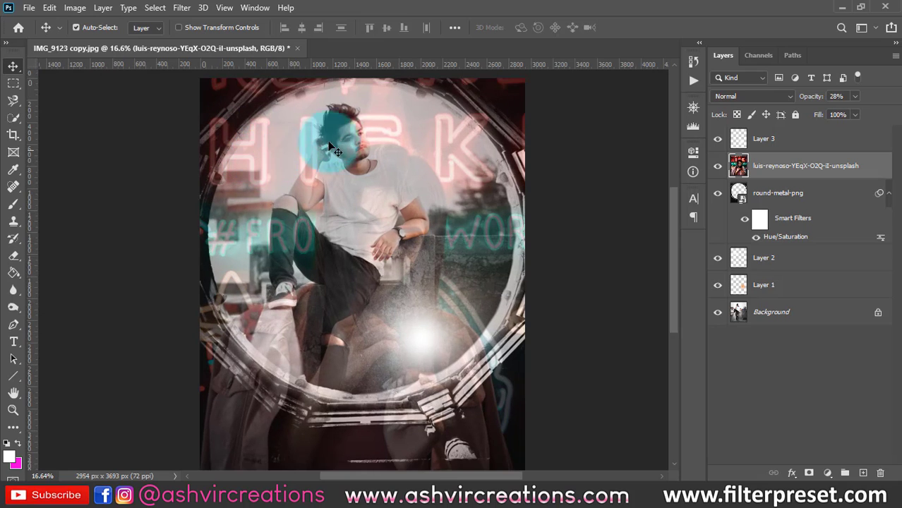
{"action": "left_click", "coordinate": [717, 169]}
{"action": "left_click", "coordinate": [718, 169]}
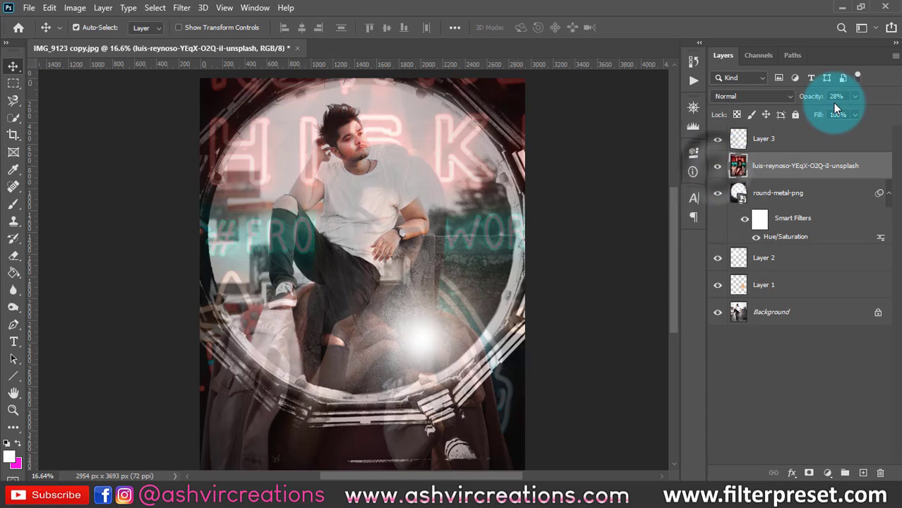
{"action": "left_click", "coordinate": [772, 312]}
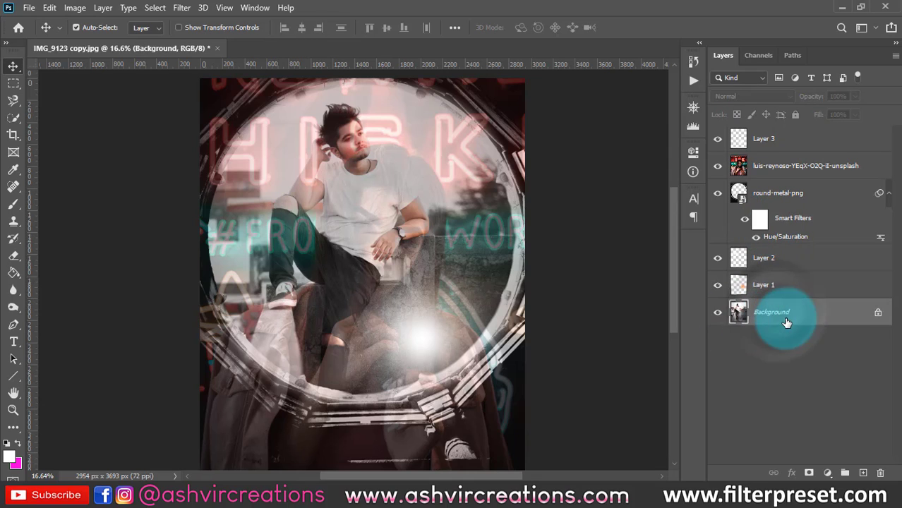
{"action": "left_click", "coordinate": [789, 168]}
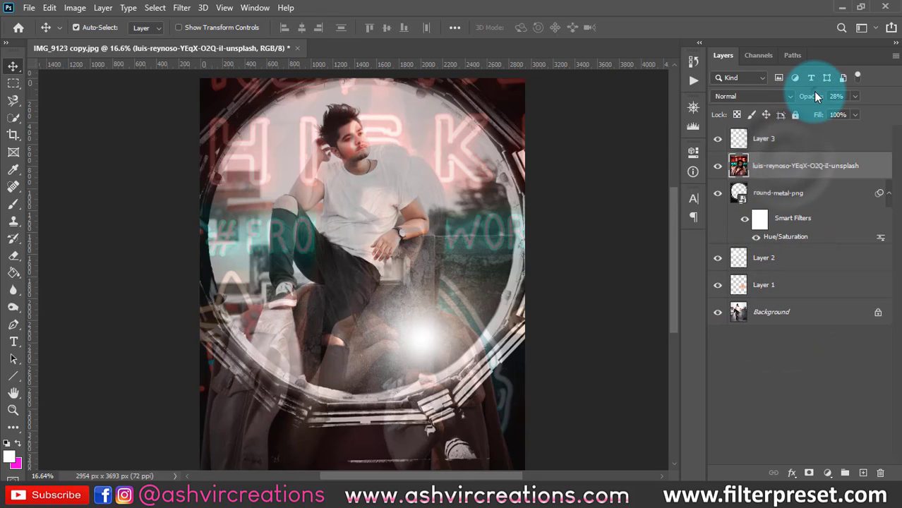
- Try the neon photo layer at 14% opacity, and raise it to 30%
{"action": "left_click_drag", "start_coordinate": [816, 97], "coordinate": [807, 101]}
{"action": "left_click", "coordinate": [777, 169]}
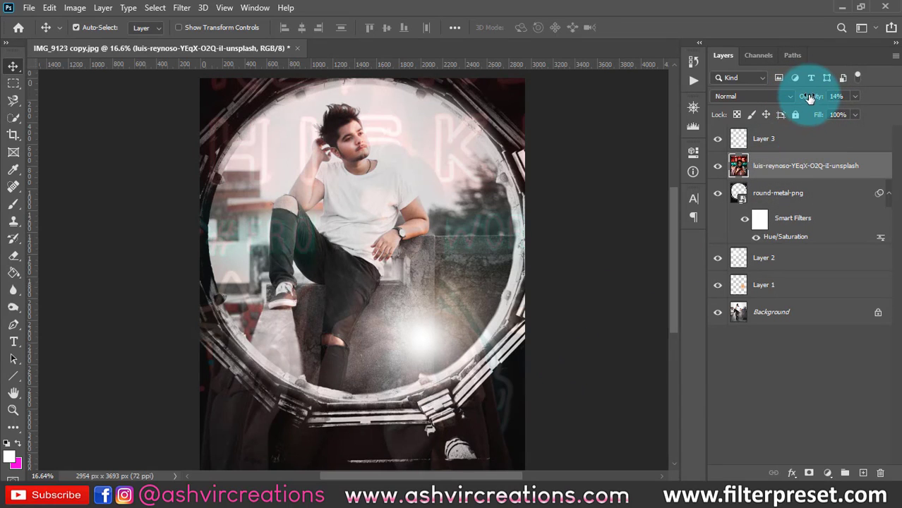
{"action": "left_click_drag", "start_coordinate": [805, 96], "coordinate": [819, 99]}
{"action": "left_click", "coordinate": [738, 195]}
{"action": "left_click", "coordinate": [784, 168]}
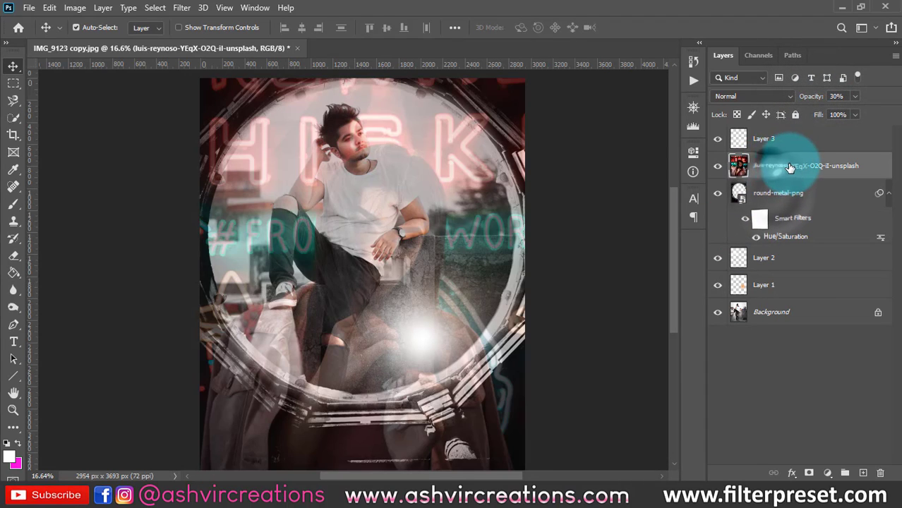
- Move the neon photo layer beneath the round-metal-png layer and toggle both layers' visibility to compare them
{"action": "left_click_drag", "start_coordinate": [783, 168], "coordinate": [776, 231]}
{"action": "scroll", "coordinate": [501, 345], "scroll_direction": "down", "scroll_amount": 1}
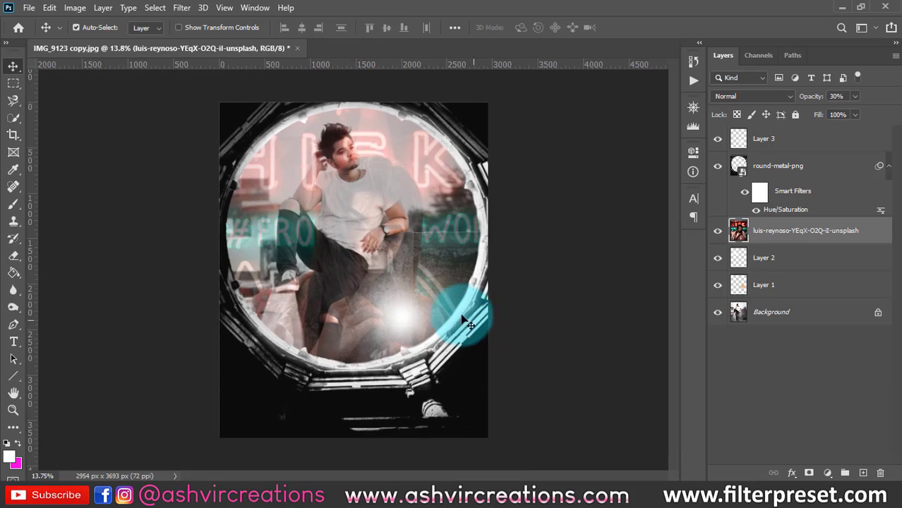
{"action": "left_click", "coordinate": [719, 232]}
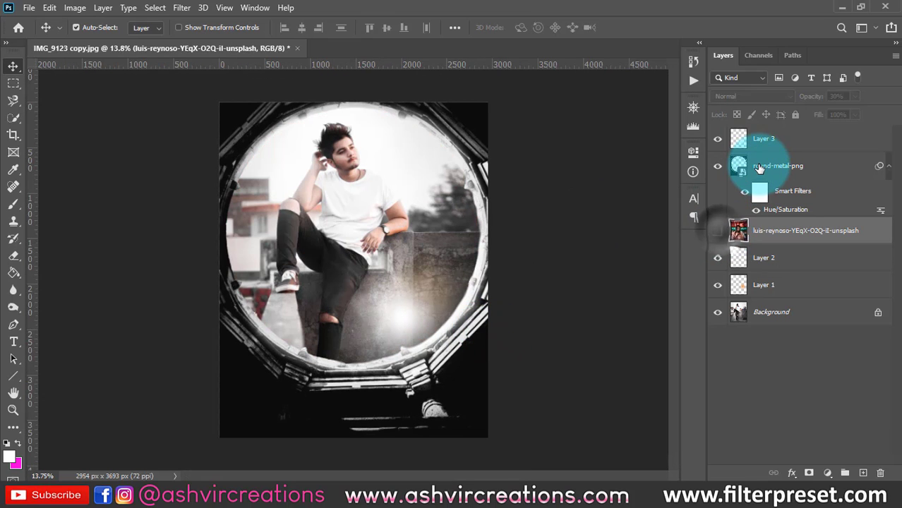
{"action": "left_click", "coordinate": [761, 169]}
{"action": "left_click", "coordinate": [720, 168]}
{"action": "left_click", "coordinate": [720, 167]}
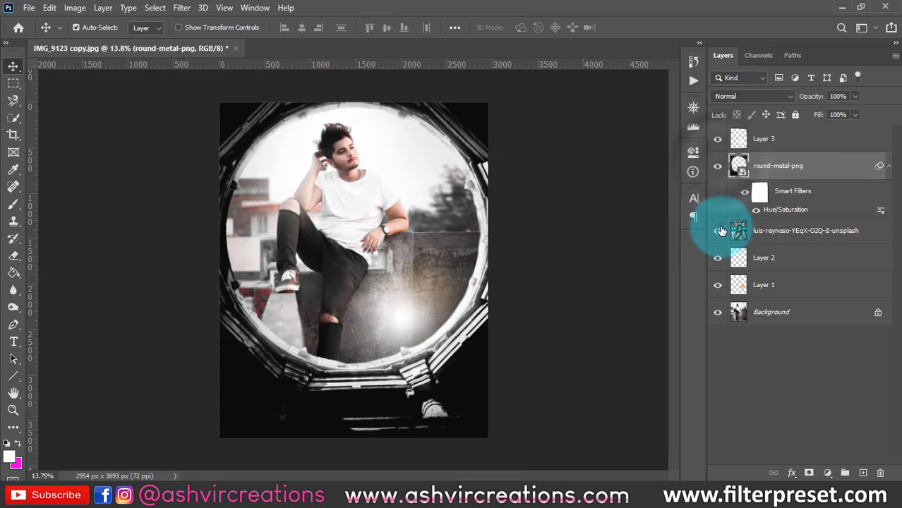
{"action": "left_click", "coordinate": [719, 232]}
{"action": "left_click", "coordinate": [719, 231]}
{"action": "left_click", "coordinate": [719, 231]}
- Raise the neon photo layer's opacity to 100%
{"action": "left_click", "coordinate": [805, 231]}
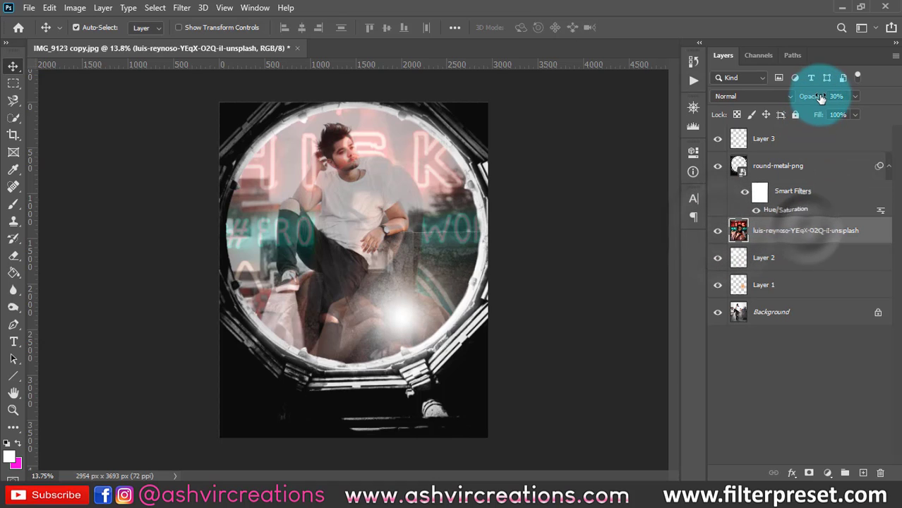
{"action": "left_click_drag", "start_coordinate": [809, 100], "coordinate": [880, 105]}
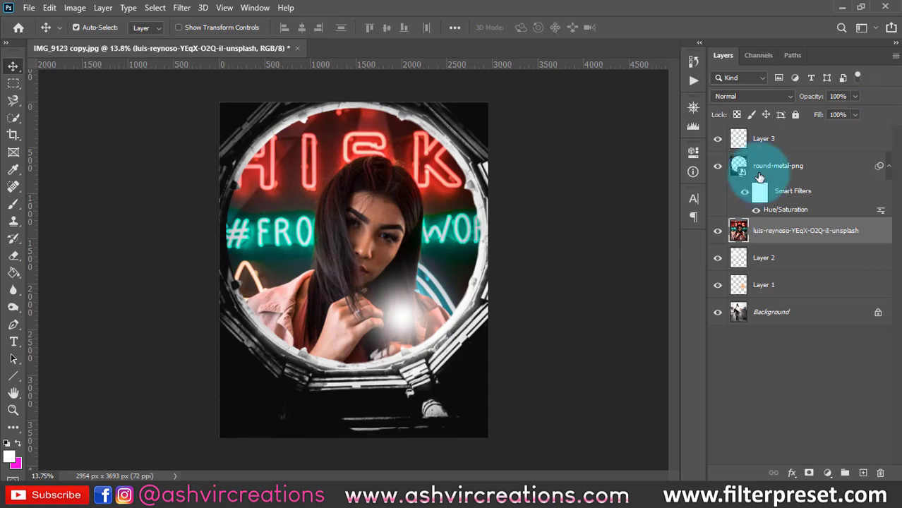
{"action": "scroll", "coordinate": [546, 234], "scroll_direction": "up", "scroll_amount": 2}
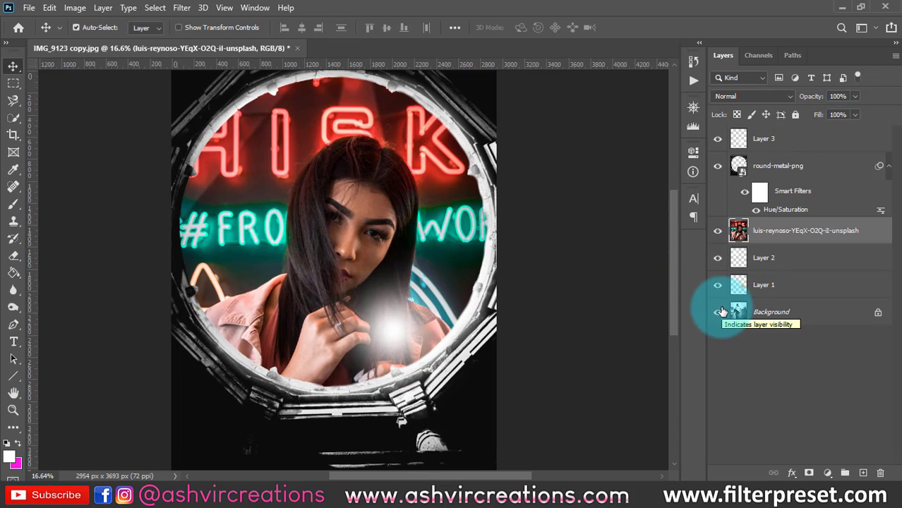
- Set the neon photo layer's blend mode to Darken, previewing alternatives such as Linear Light, and hide the layer
{"action": "left_click", "coordinate": [747, 229]}
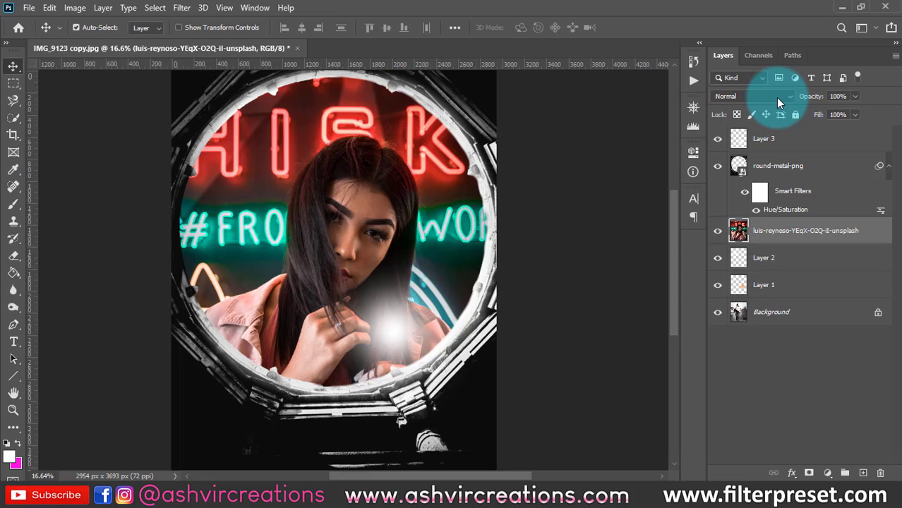
{"action": "left_click", "coordinate": [776, 98]}
{"action": "left_click", "coordinate": [738, 135]}
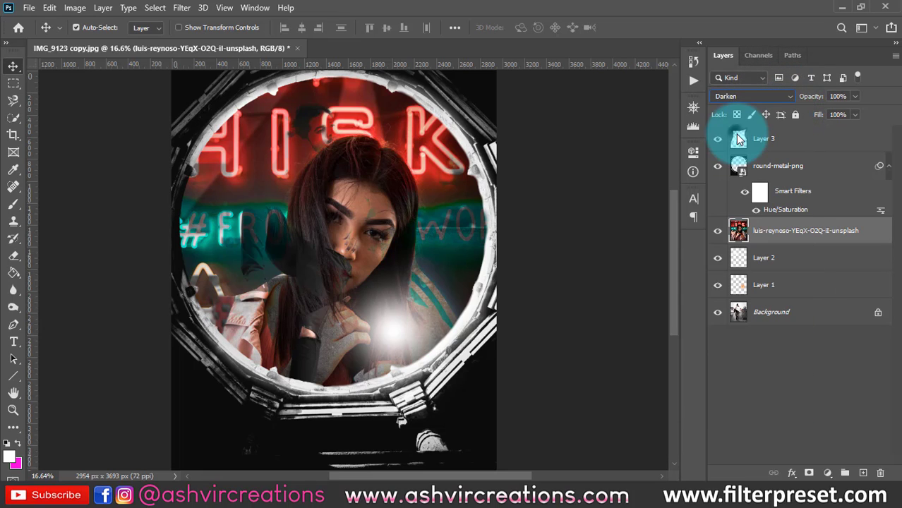
{"action": "left_click", "coordinate": [736, 95]}
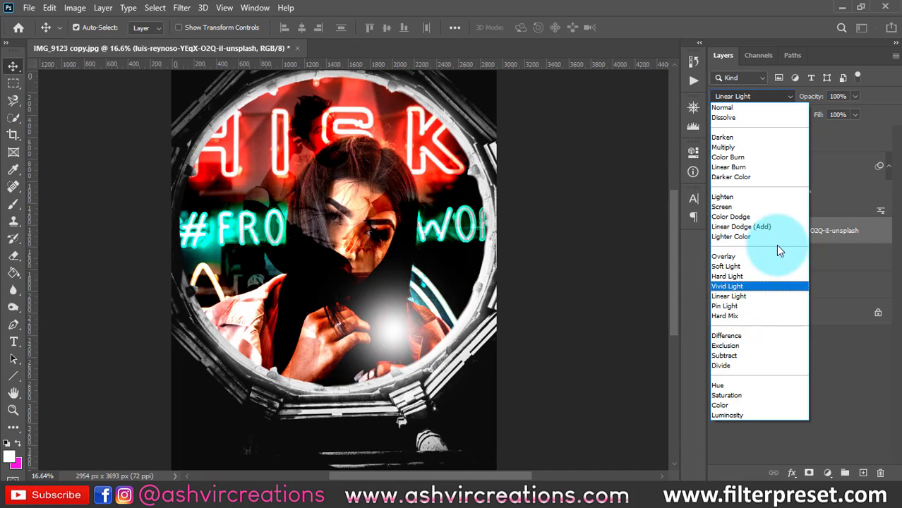
{"action": "left_click", "coordinate": [843, 230]}
{"action": "left_click", "coordinate": [718, 230]}
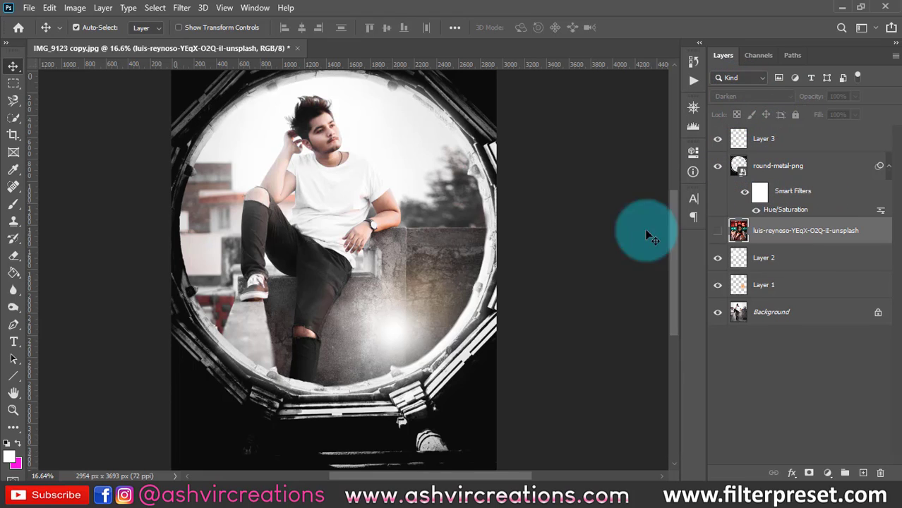
- Raise the opacity of the orange glow on Layer 1 to 100%
{"action": "left_click", "coordinate": [715, 289]}
{"action": "left_click", "coordinate": [773, 291]}
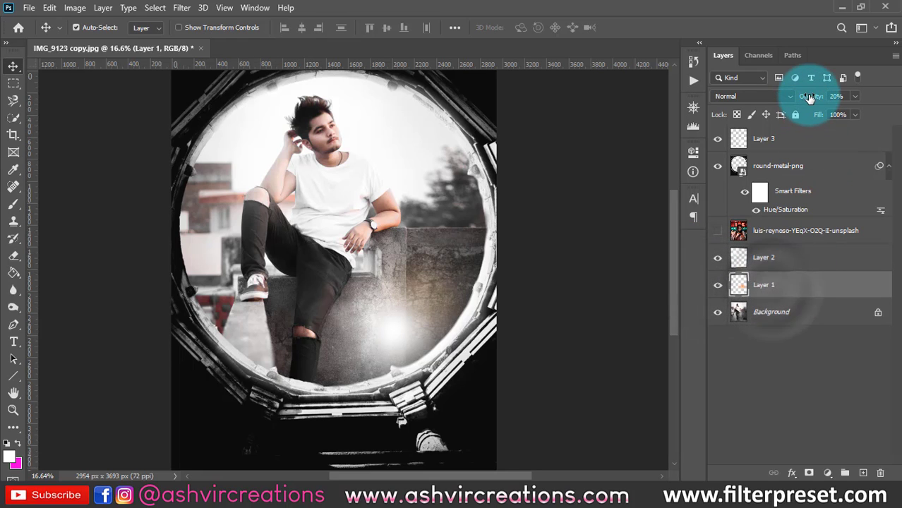
{"action": "left_click_drag", "start_coordinate": [810, 97], "coordinate": [901, 97]}
- Move the orange glow over the trees beside the man's shoulder and hide the round metal frame layer
{"action": "left_click_drag", "start_coordinate": [417, 304], "coordinate": [249, 125]}
{"action": "left_click_drag", "start_coordinate": [413, 314], "coordinate": [449, 163]}
{"action": "left_click", "coordinate": [719, 166]}
{"action": "scroll", "coordinate": [418, 220], "scroll_direction": "down", "scroll_amount": 2}
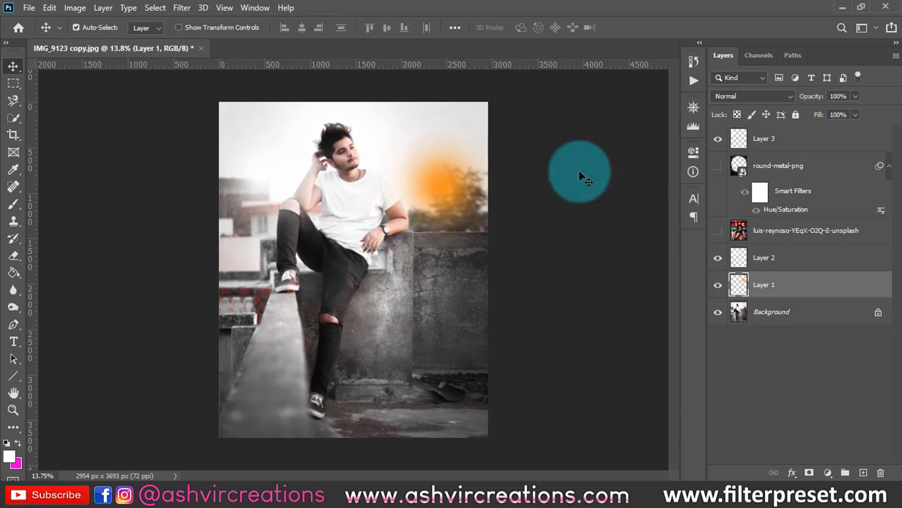
- Try the Lighten blend mode on the orange glow in Layer 1, and set it to Screen
{"action": "left_click", "coordinate": [739, 96]}
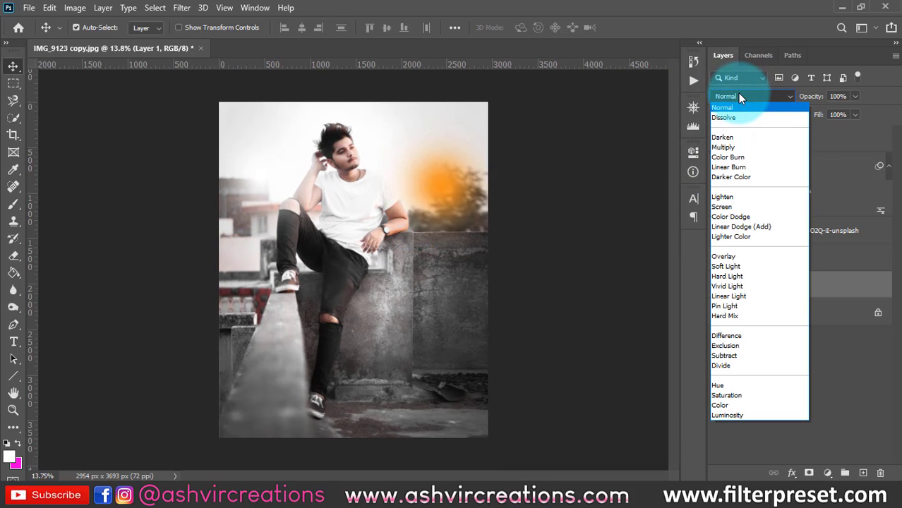
{"action": "left_click", "coordinate": [738, 197]}
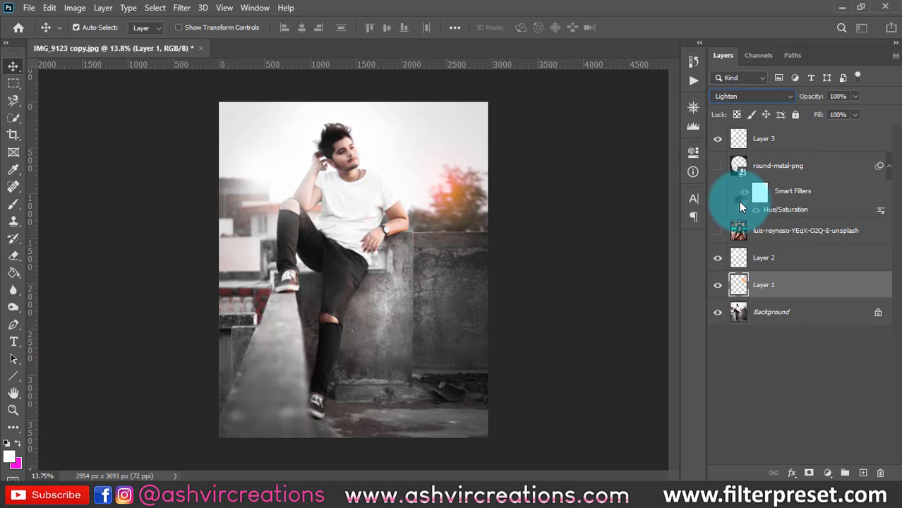
{"action": "left_click", "coordinate": [775, 97]}
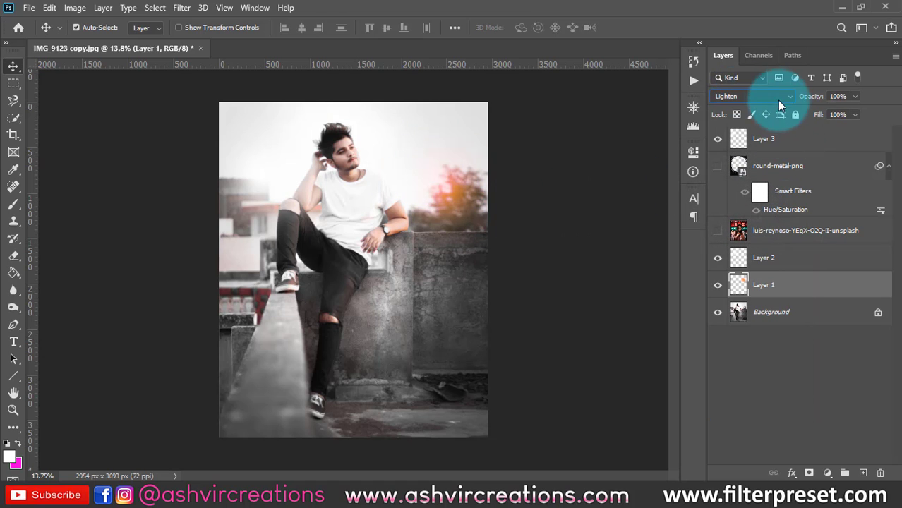
{"action": "left_click", "coordinate": [734, 207]}
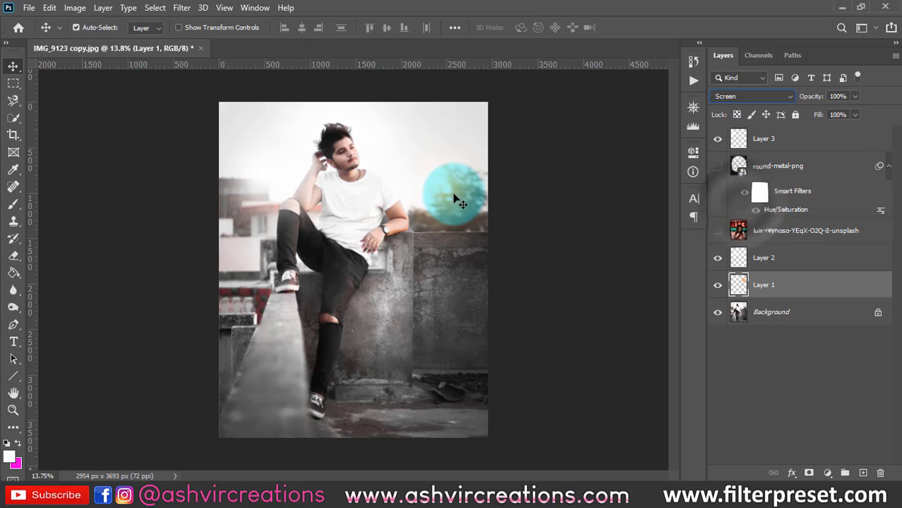
- Enlarge the orange glow with Free Transform so it spreads across the sky and trees, and commit it
{"action": "key", "text": "ctrl+t"}
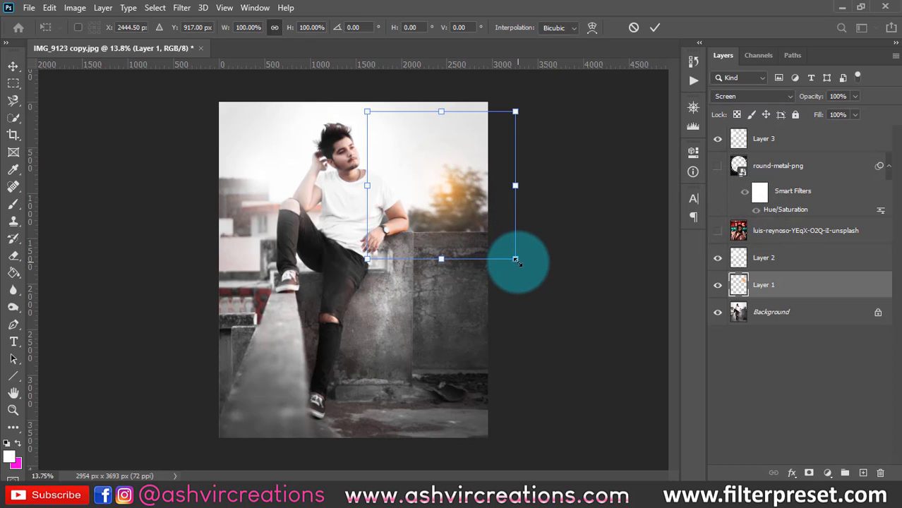
{"action": "left_click_drag", "start_coordinate": [516, 261], "coordinate": [489, 182]}
{"action": "key", "text": "Return"}
{"action": "scroll", "coordinate": [489, 183], "scroll_direction": "up", "scroll_amount": 2}
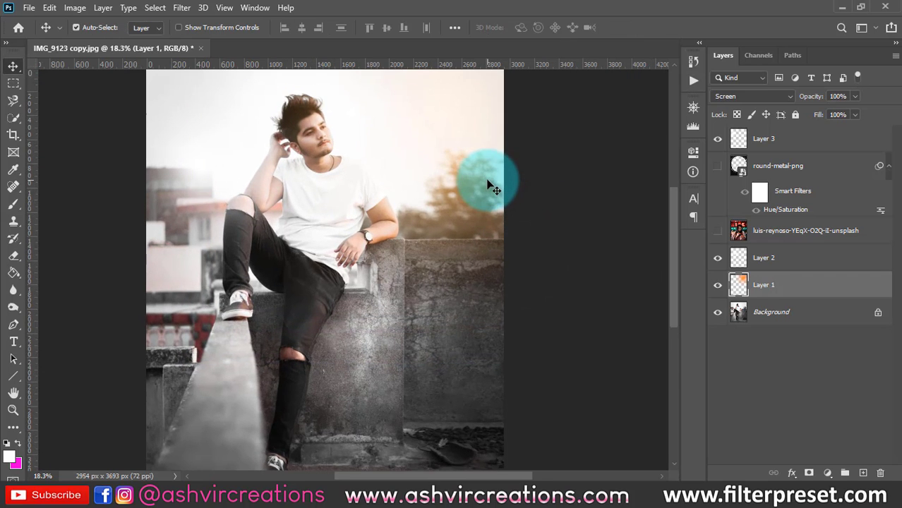
{"action": "scroll", "coordinate": [493, 185], "scroll_direction": "down", "scroll_amount": 1}
- Toggle Layer 1's visibility repeatedly to compare the portrait with and without the warm glow
{"action": "left_click", "coordinate": [716, 286]}
{"action": "left_click", "coordinate": [716, 286]}
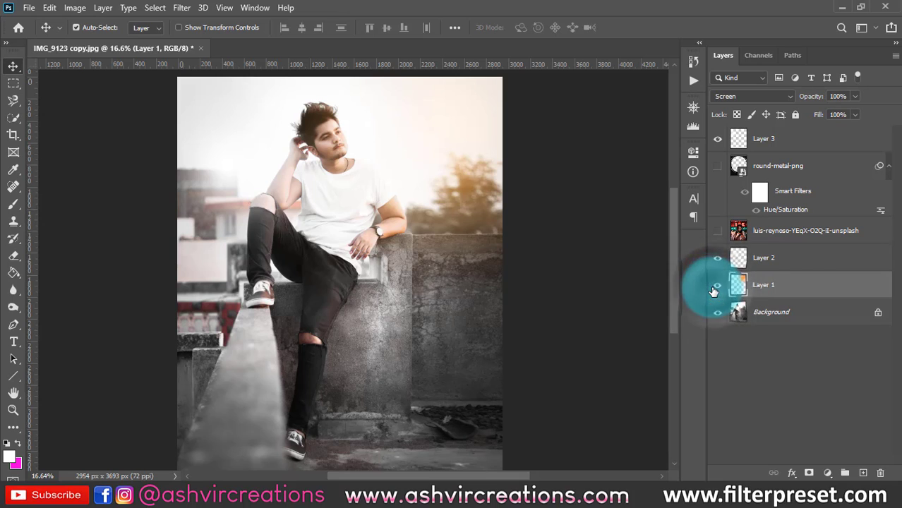
{"action": "left_click", "coordinate": [716, 286]}
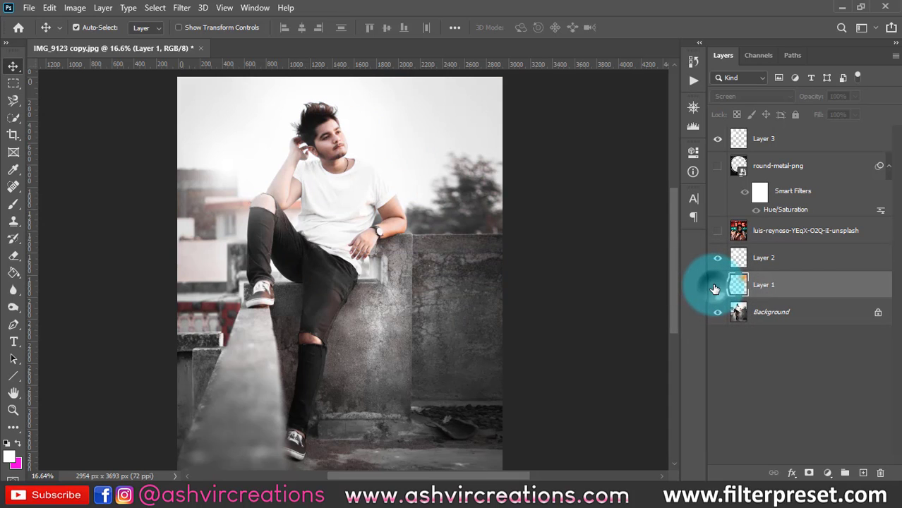
{"action": "left_click", "coordinate": [715, 286]}
{"action": "left_click", "coordinate": [716, 286]}
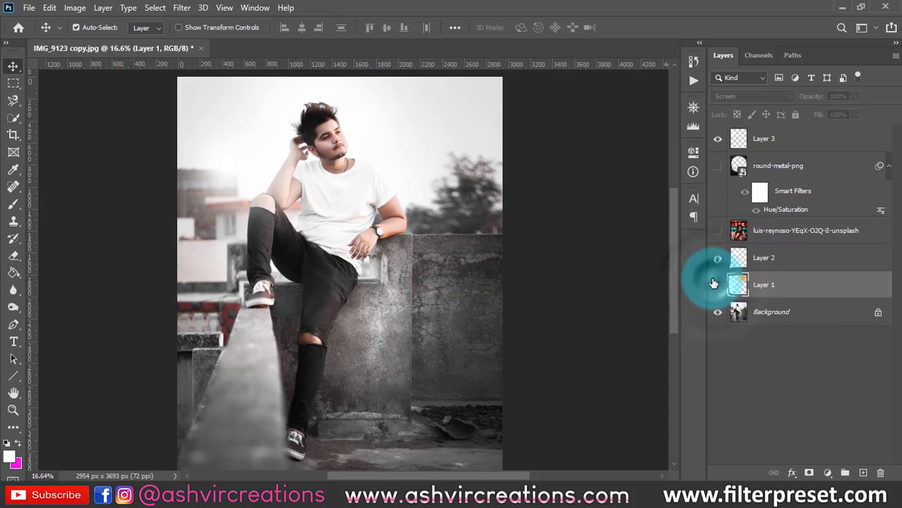
{"action": "left_click", "coordinate": [716, 287]}
{"action": "left_click", "coordinate": [717, 288]}
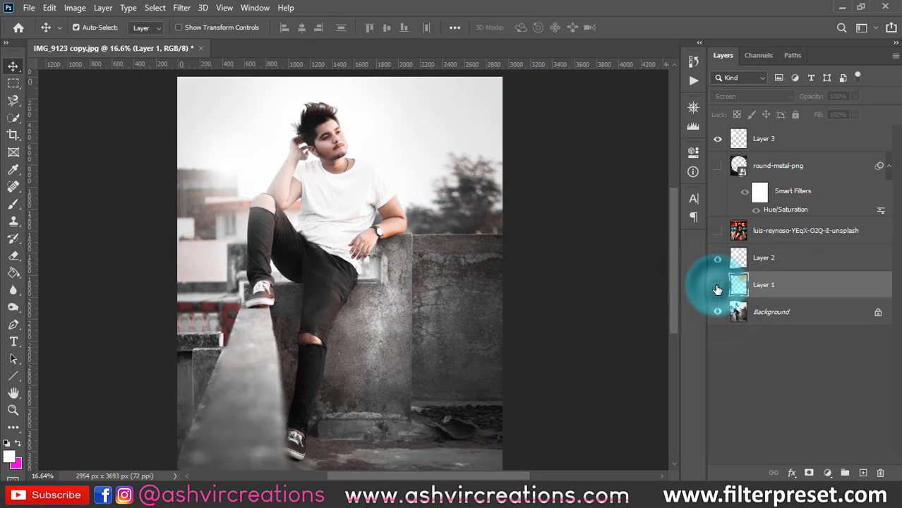
{"action": "left_click", "coordinate": [717, 288]}
{"action": "scroll", "coordinate": [509, 232], "scroll_direction": "down", "scroll_amount": 2}
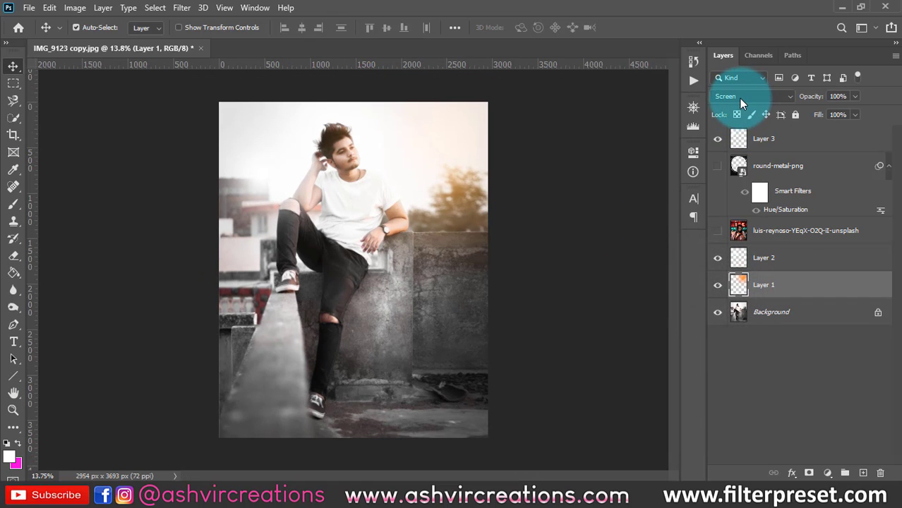
- Preview other blend modes such as Multiply on the orange glow in Layer 1, and return it to Screen
{"action": "left_click", "coordinate": [736, 99]}
{"action": "left_click", "coordinate": [858, 366]}
{"action": "left_click", "coordinate": [741, 284]}
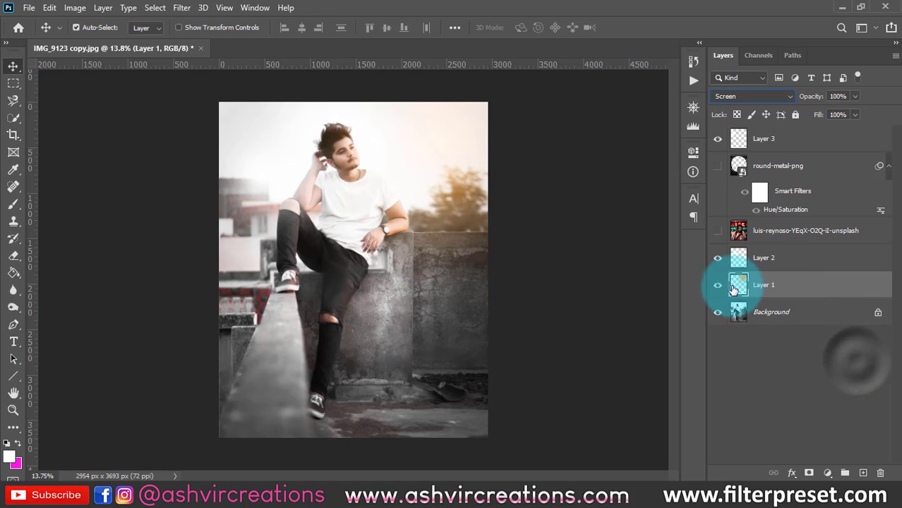
{"action": "left_click", "coordinate": [460, 220]}
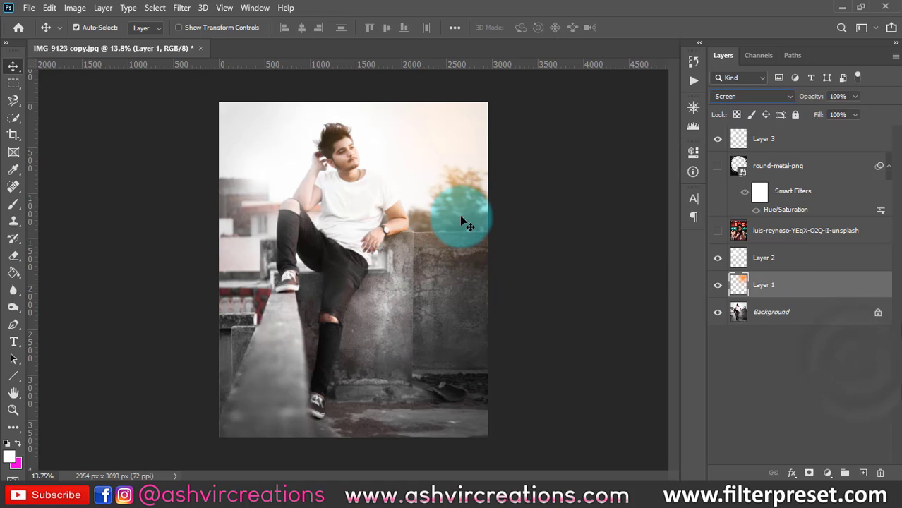
{"action": "left_click", "coordinate": [774, 95]}
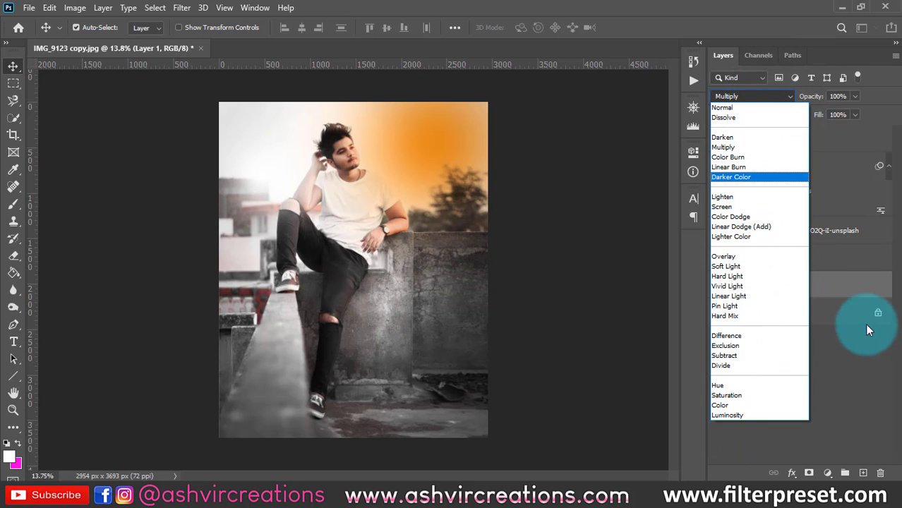
{"action": "left_click", "coordinate": [848, 286]}
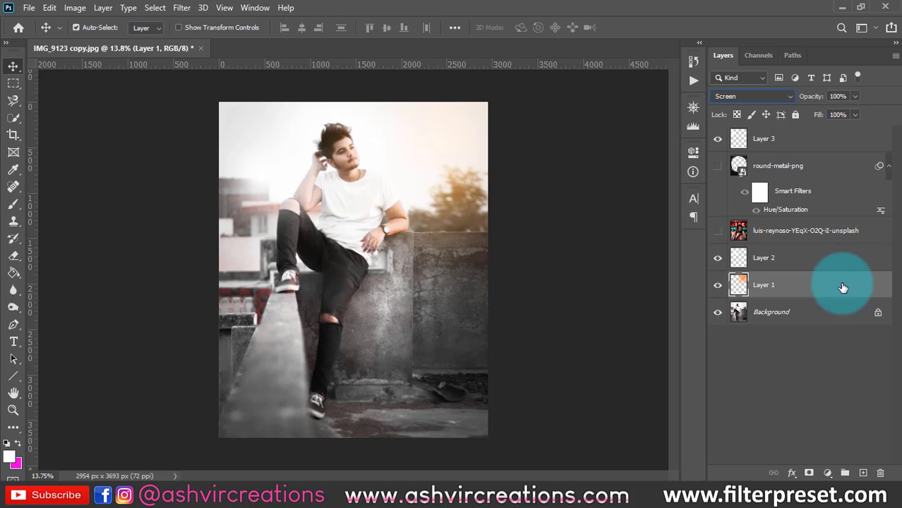
{"action": "left_click", "coordinate": [807, 308]}
{"action": "left_click", "coordinate": [803, 295]}
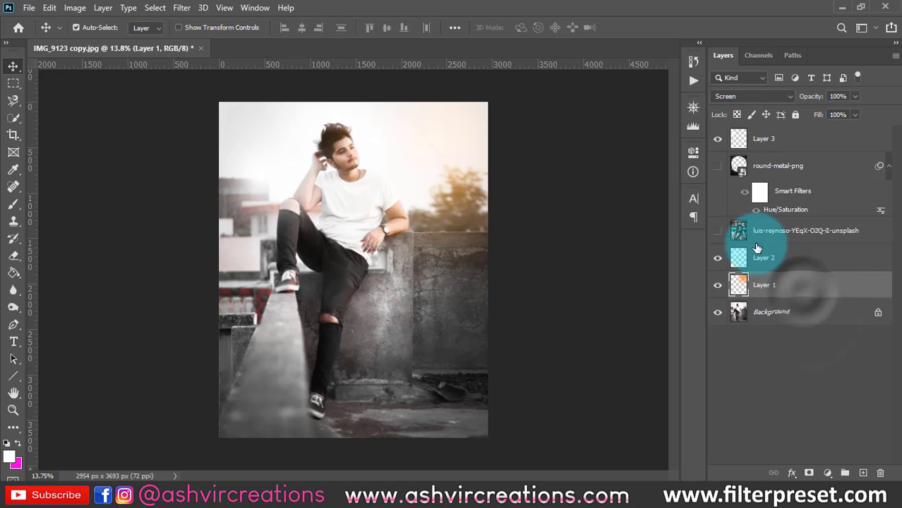
- Hide and show Layer 1 once more to check the Screen-blended glow over the trees
{"action": "left_click", "coordinate": [719, 284]}
{"action": "left_click", "coordinate": [718, 285]}
{"action": "scroll", "coordinate": [522, 219], "scroll_direction": "up", "scroll_amount": 1}
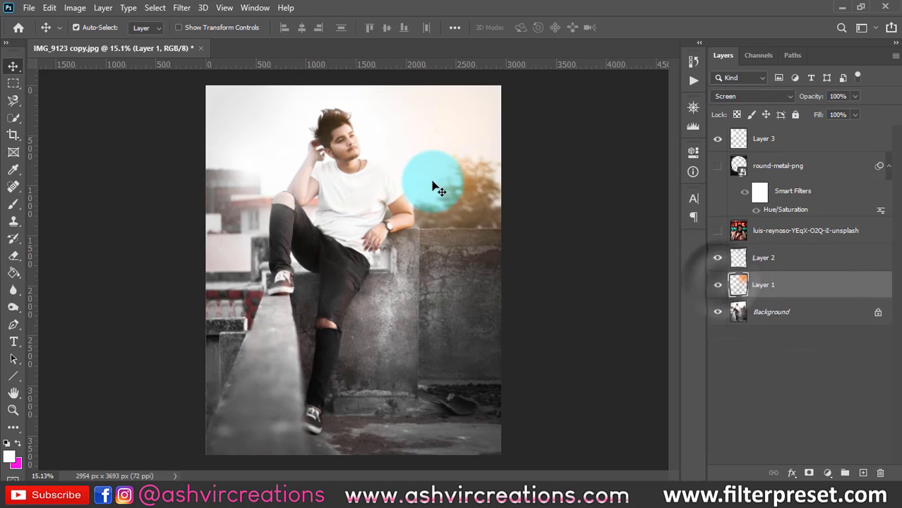
- Select Layer 2 and Layer 1 in turn to check their blend mode and opacity settings
{"action": "left_click", "coordinate": [757, 260]}
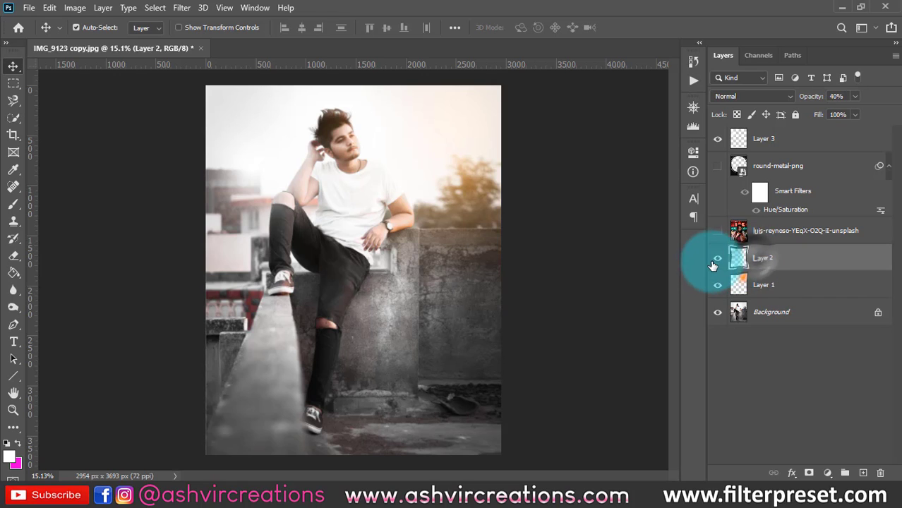
{"action": "left_click", "coordinate": [771, 286]}
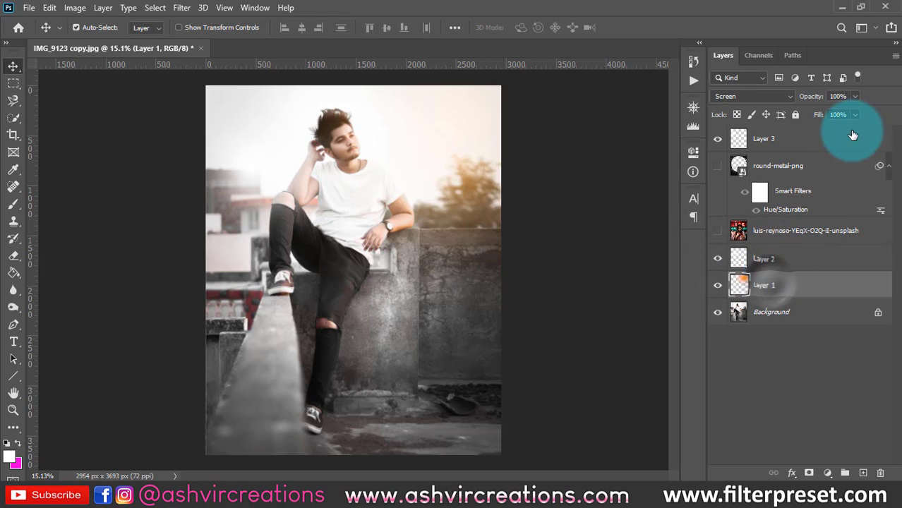
{"action": "left_click_drag", "start_coordinate": [796, 100], "coordinate": [838, 99]}
- Show the round-metal-png layer and move it below Layer 1, directly above the Background
{"action": "left_click", "coordinate": [723, 166]}
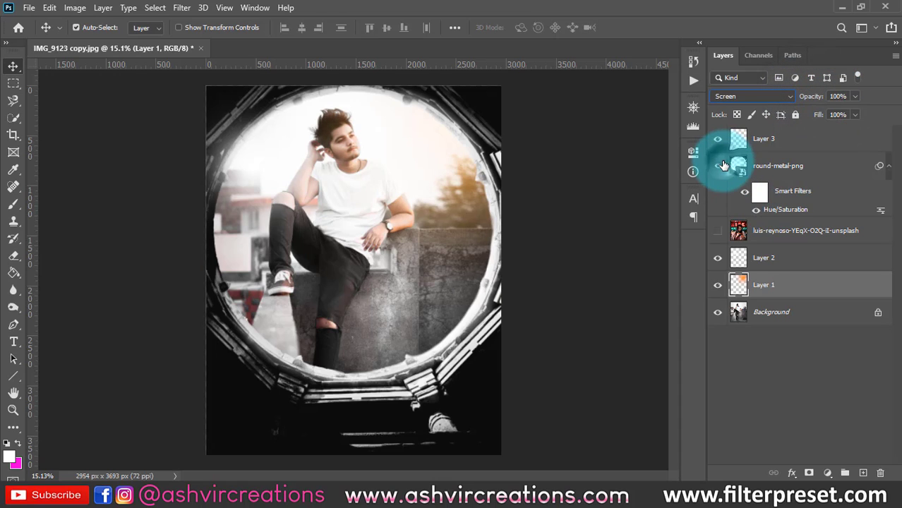
{"action": "mouse_move", "coordinate": [438, 397]}
{"action": "left_mouse_down"}
{"action": "mouse_move", "coordinate": [444, 391]}
{"action": "mouse_move", "coordinate": [442, 408]}
{"action": "left_mouse_up"}
{"action": "scroll", "coordinate": [424, 245], "scroll_direction": "down", "scroll_amount": 1}
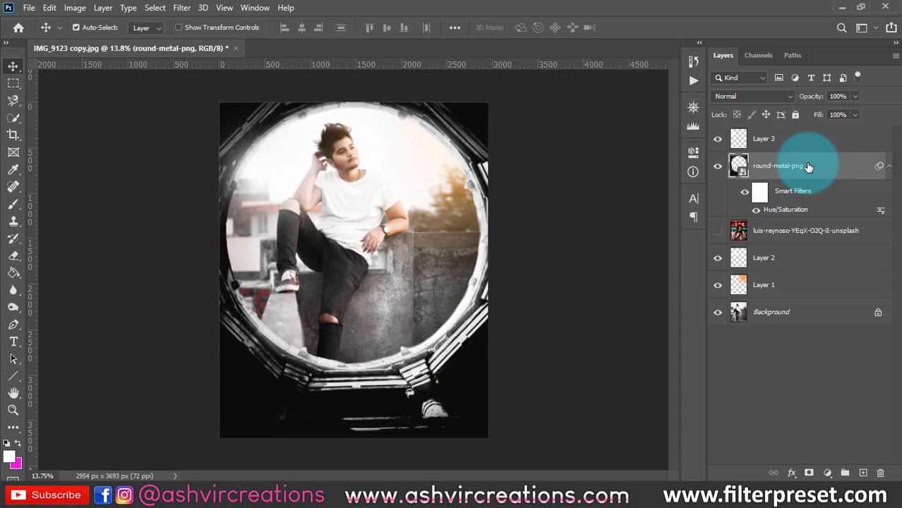
{"action": "left_click_drag", "start_coordinate": [809, 166], "coordinate": [799, 289]}
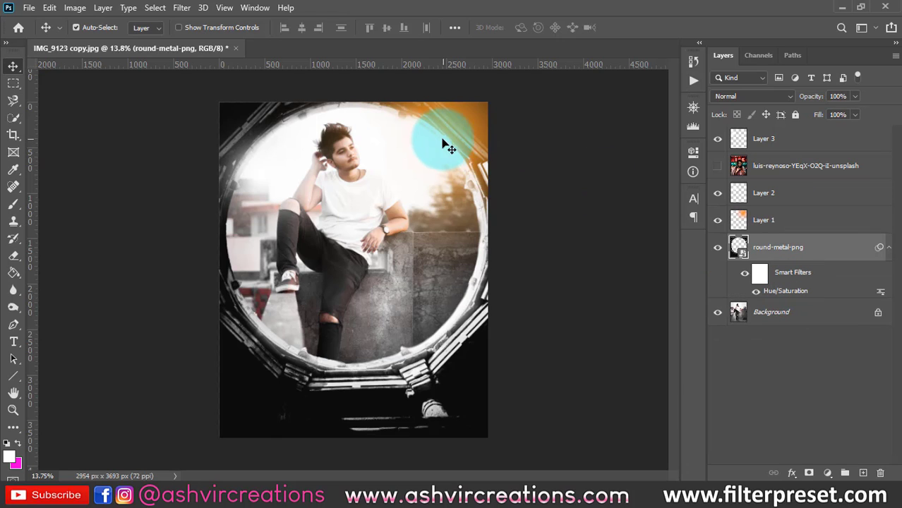
- Hide and show the metal frame and Layer 1 to see how the glow sits over the frame
{"action": "left_click", "coordinate": [718, 247]}
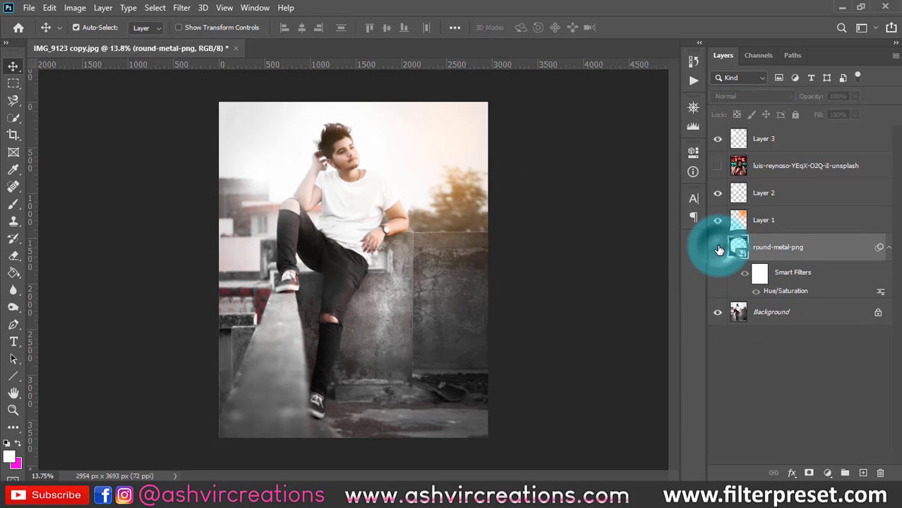
{"action": "left_click", "coordinate": [718, 247]}
{"action": "left_click", "coordinate": [715, 222]}
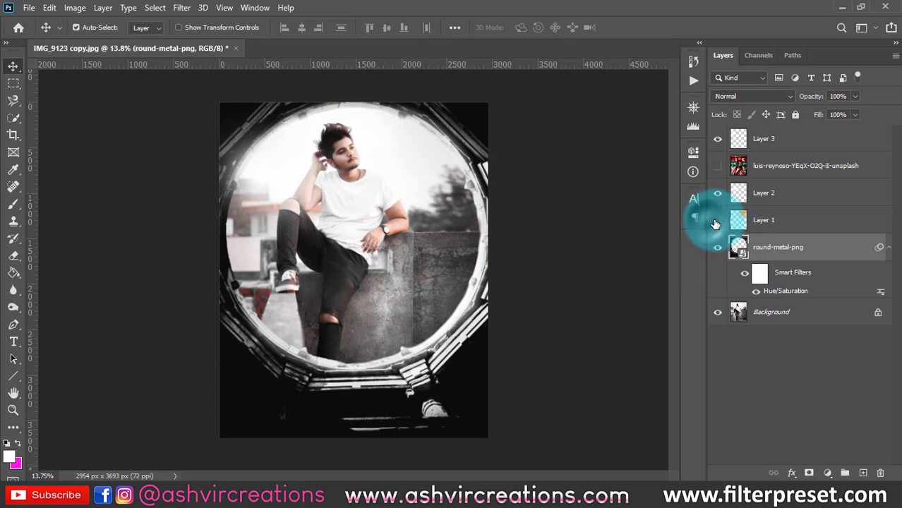
{"action": "left_click", "coordinate": [715, 221]}
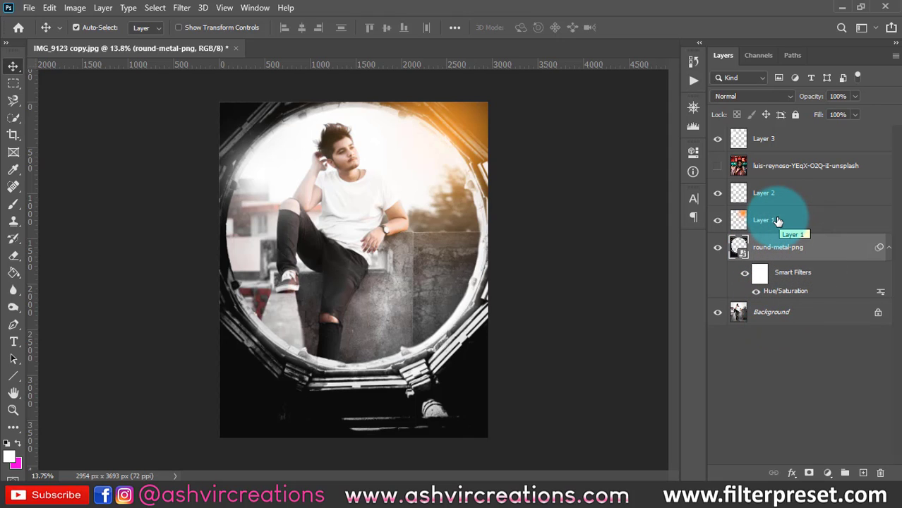
- Move the round-metal-png layer back up above Layer 2, just beneath the neon-sign photo
{"action": "left_click_drag", "start_coordinate": [769, 243], "coordinate": [777, 185]}
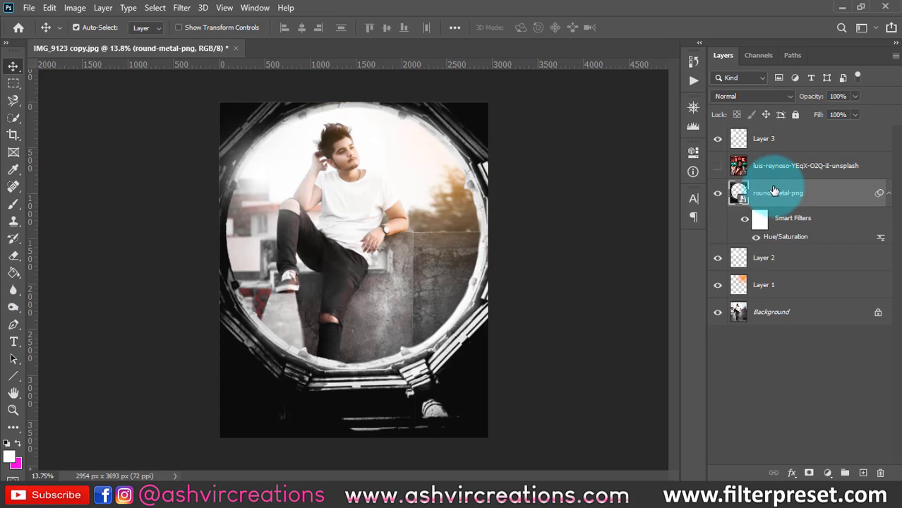
{"action": "scroll", "coordinate": [551, 209], "scroll_direction": "up", "scroll_amount": 1}
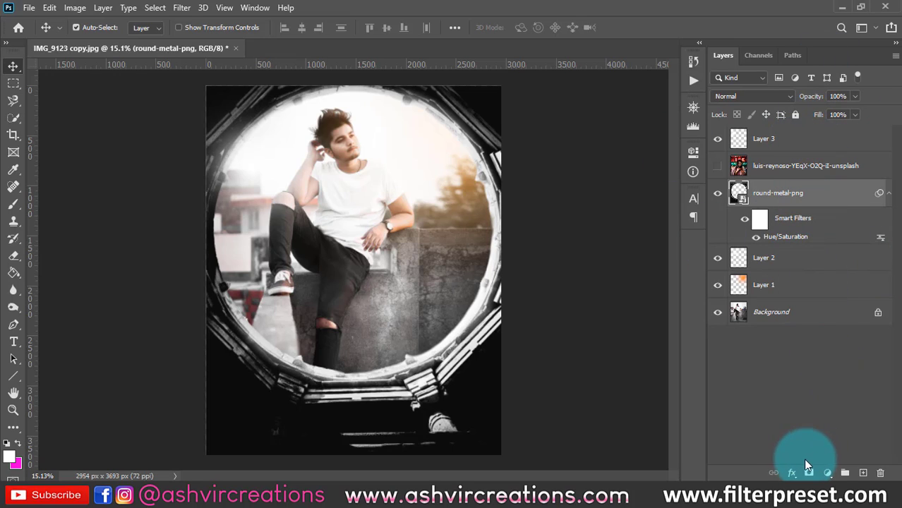
- Hide the metal frame, look over the available adjustment layer types without adding one, and show the frame again
{"action": "left_click", "coordinate": [716, 192]}
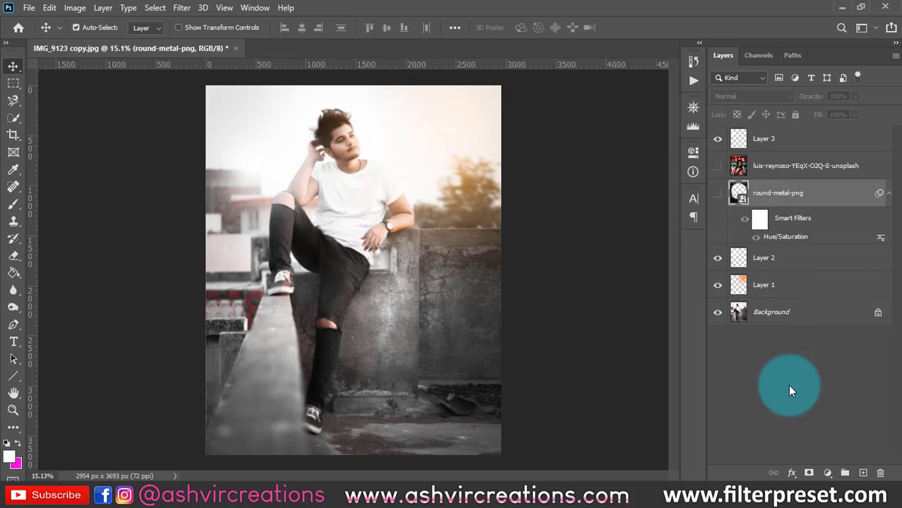
{"action": "left_click", "coordinate": [828, 474]}
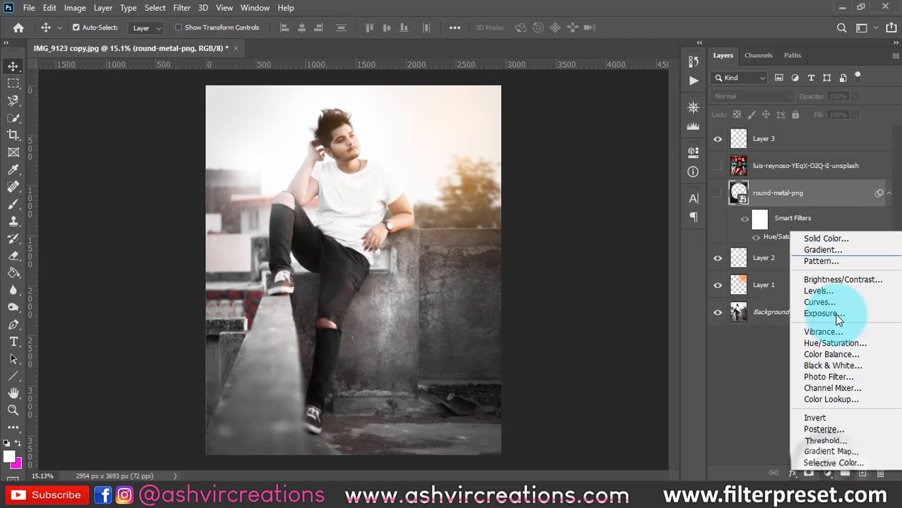
{"action": "left_click", "coordinate": [760, 357]}
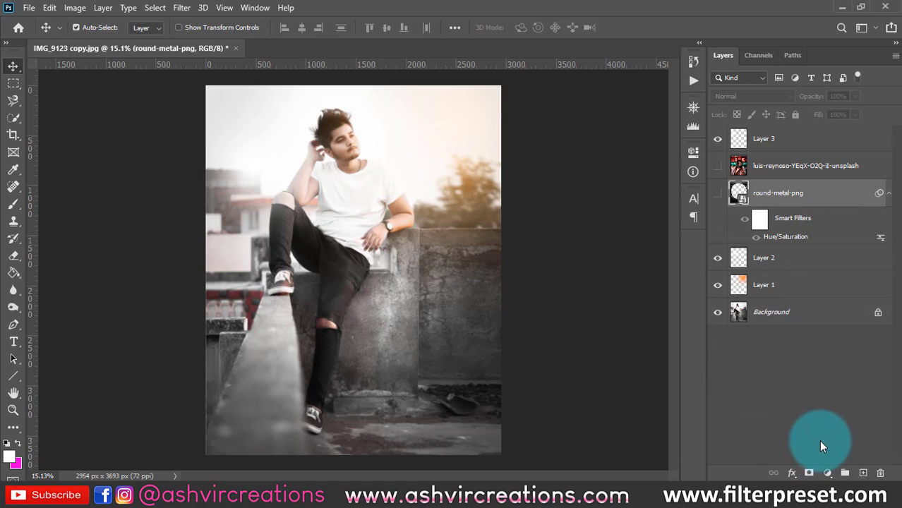
{"action": "left_click", "coordinate": [717, 194]}
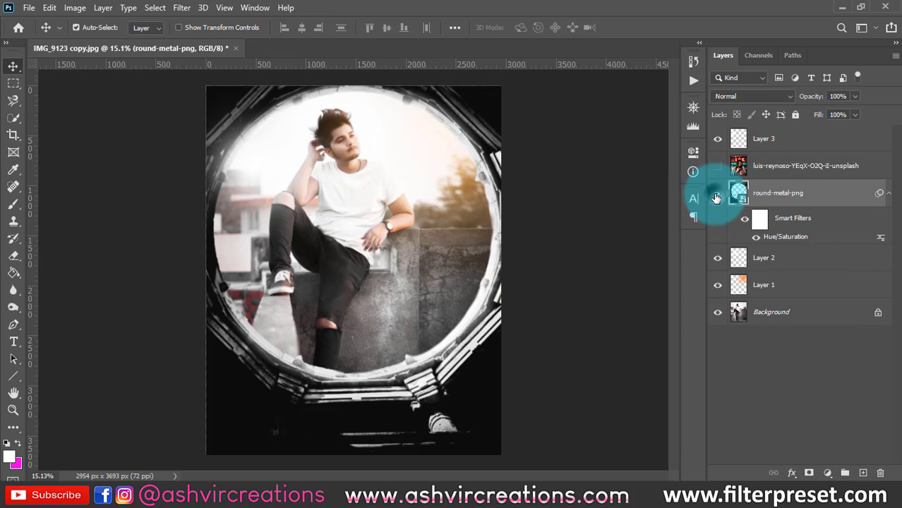
- Select every layer from Layer 1 up to Layer 3 and combine them into a new layer group
{"action": "left_click", "coordinate": [787, 286]}
{"action": "left_click", "coordinate": [807, 140], "text": "shift"}
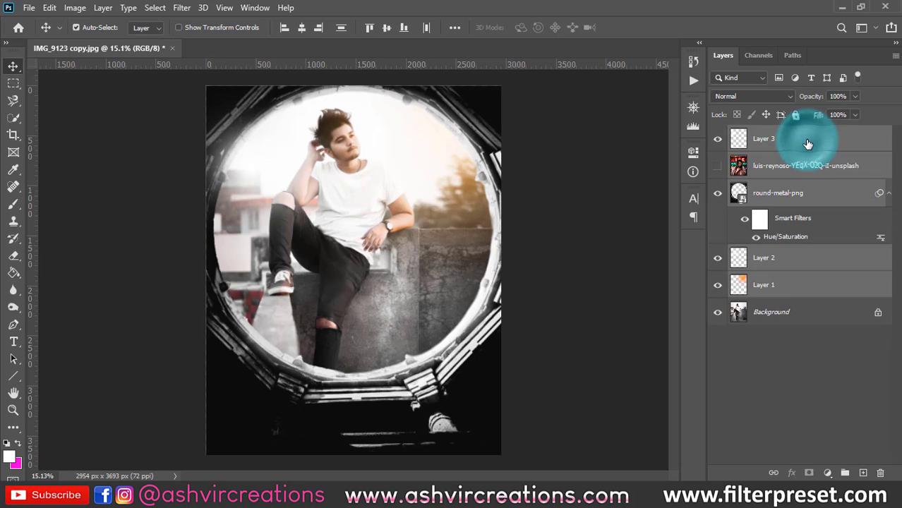
{"action": "left_click", "coordinate": [786, 291]}
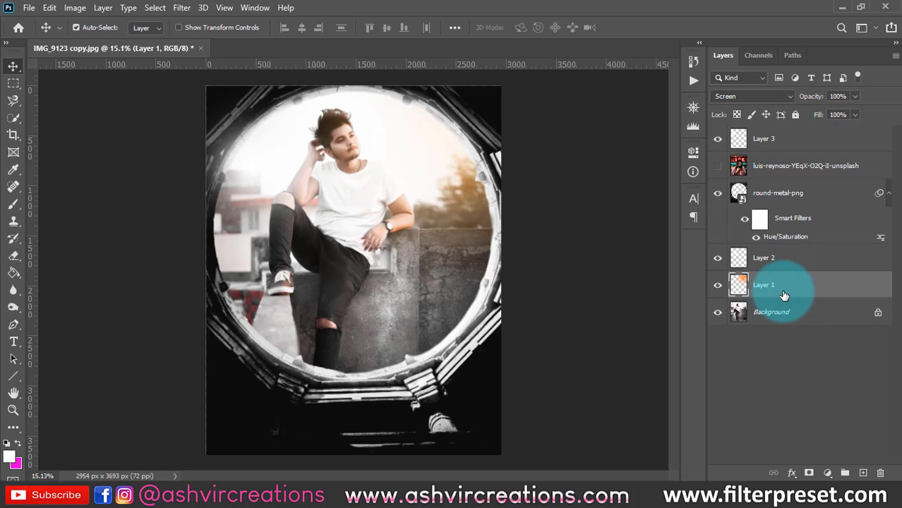
{"action": "left_click", "coordinate": [802, 144], "text": "shift"}
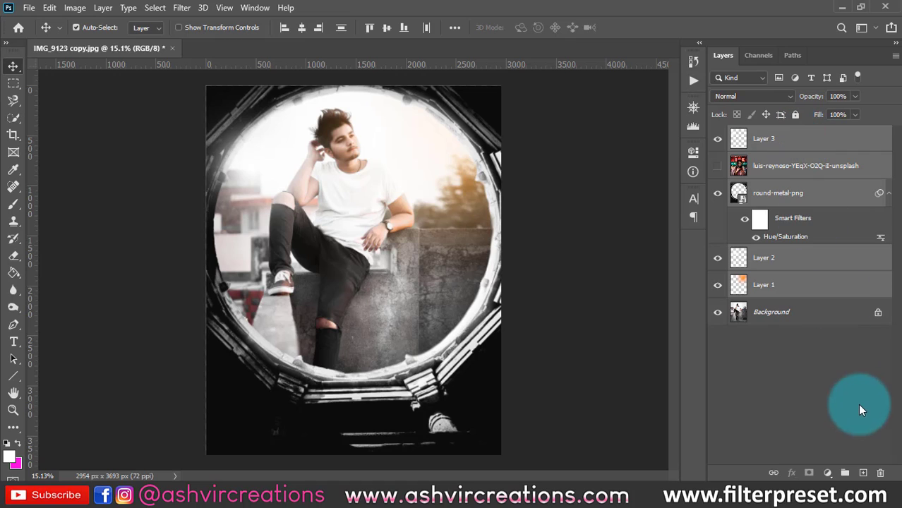
{"action": "right_click", "coordinate": [779, 143]}
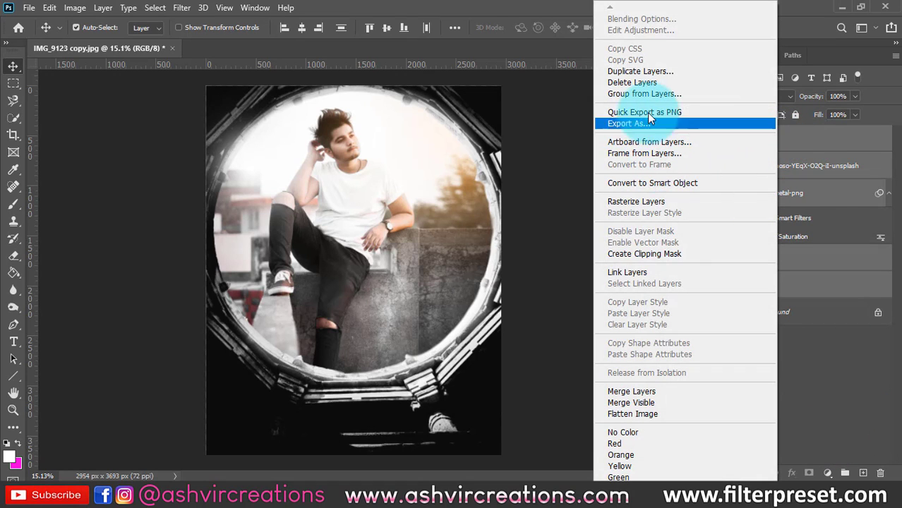
{"action": "left_click", "coordinate": [642, 94]}
{"action": "left_click", "coordinate": [569, 144]}
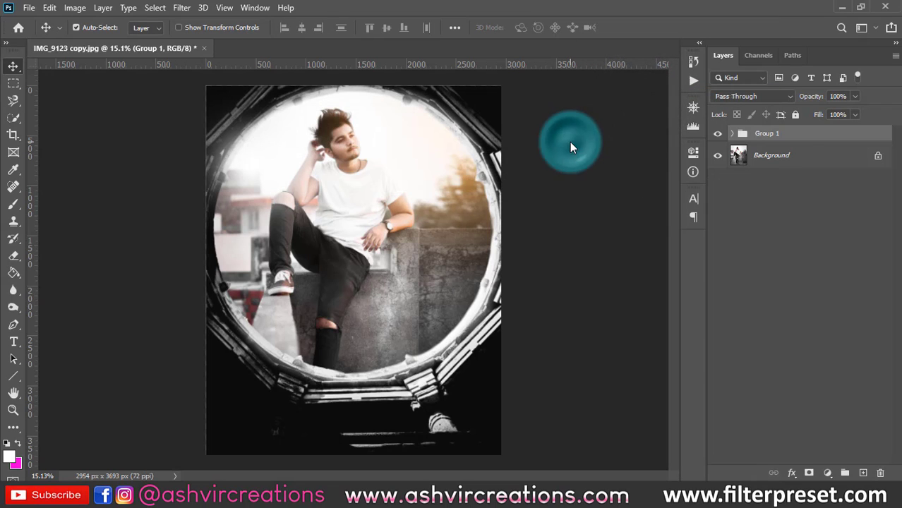
- Toggle Group 1's visibility repeatedly to compare the edit with the original portrait, leaving the group hidden
{"action": "left_click", "coordinate": [720, 134]}
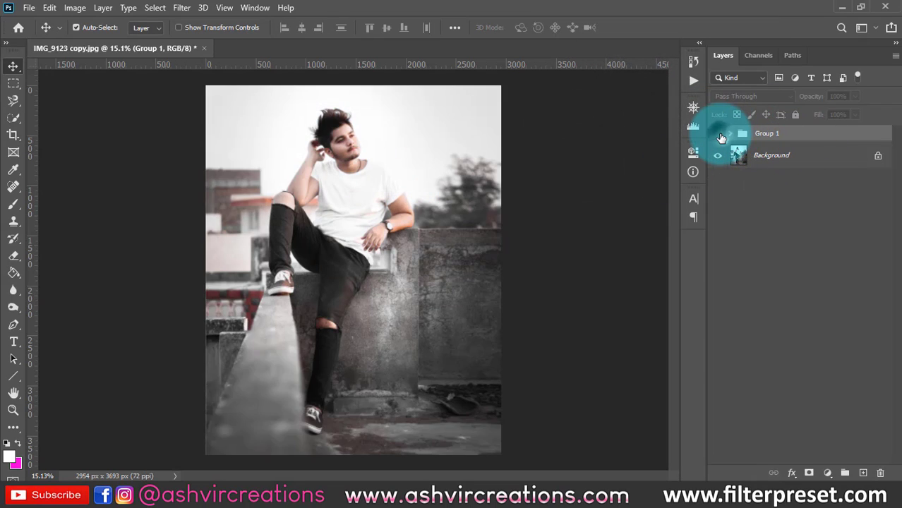
{"action": "left_click", "coordinate": [719, 135]}
{"action": "left_click", "coordinate": [719, 135]}
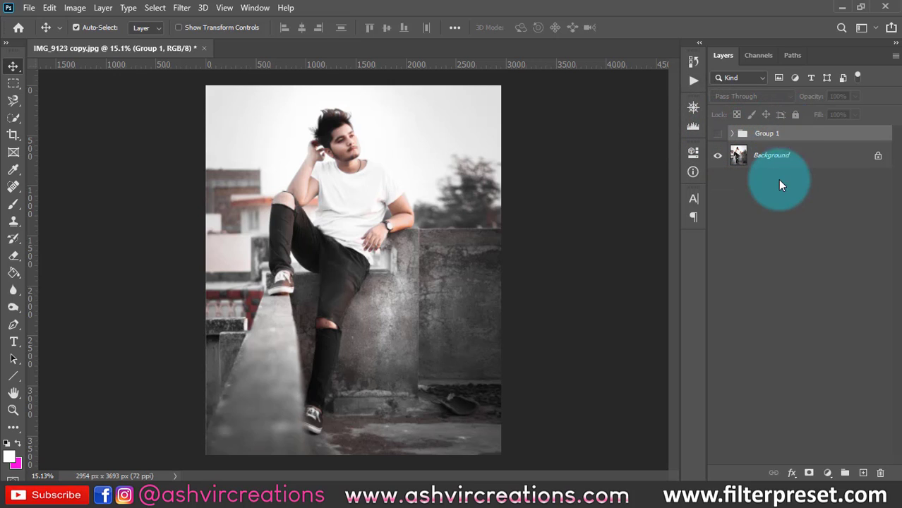
{"action": "left_click", "coordinate": [717, 134]}
{"action": "left_click", "coordinate": [717, 133]}
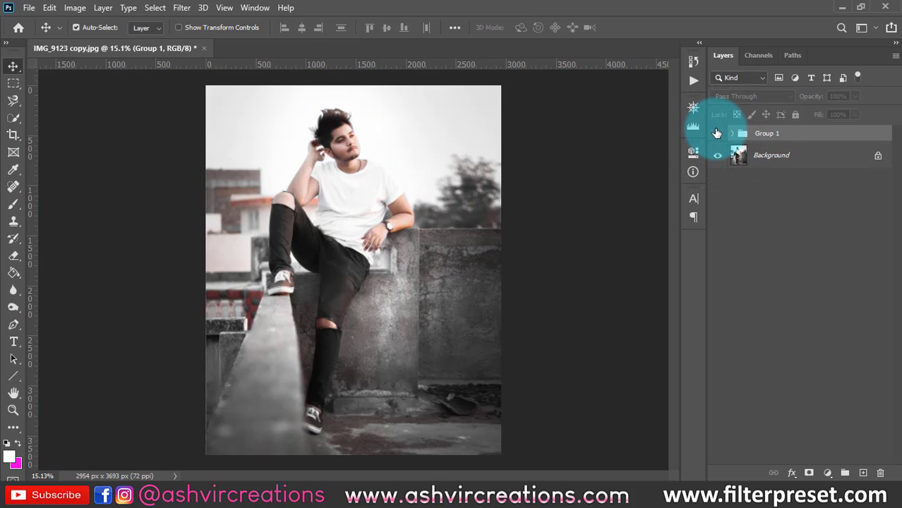
{"action": "left_click", "coordinate": [717, 133]}
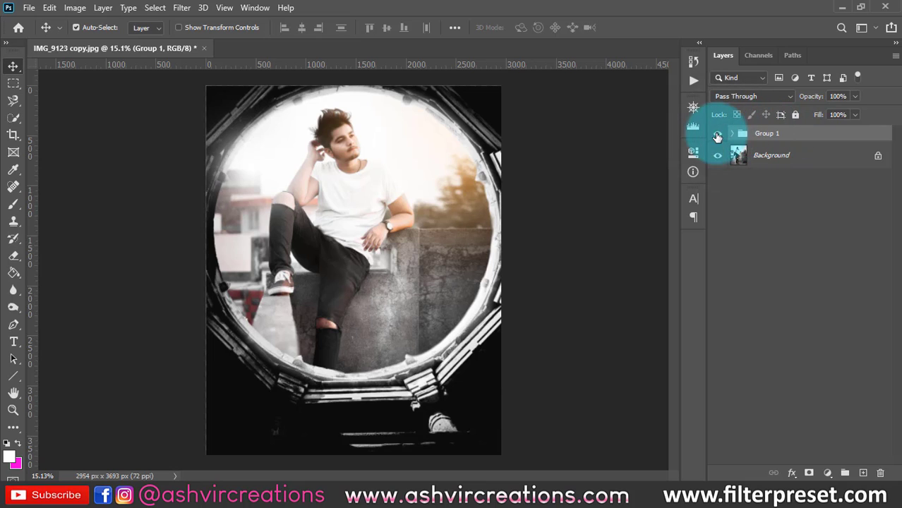
{"action": "left_click", "coordinate": [717, 134]}
- Place color-splash-obverlay-png from the 02-2020 PNGs folder onto the portrait and enlarge it to about 383% to cover the canvas
{"action": "mouse_move", "coordinate": [363, 451]}
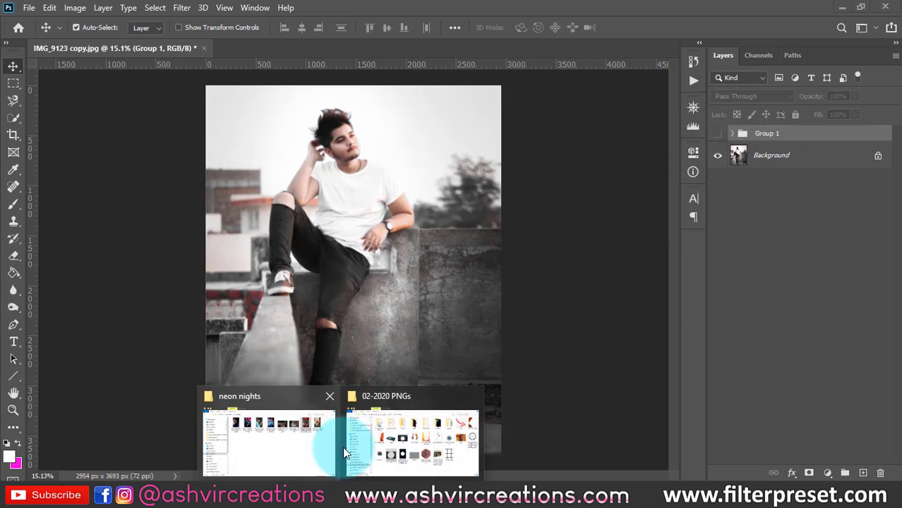
{"action": "left_click", "coordinate": [374, 424]}
{"action": "left_click_drag", "start_coordinate": [625, 258], "coordinate": [79, 235]}
{"action": "left_click_drag", "start_coordinate": [422, 210], "coordinate": [534, 90]}
{"action": "left_click_drag", "start_coordinate": [458, 235], "coordinate": [456, 227]}
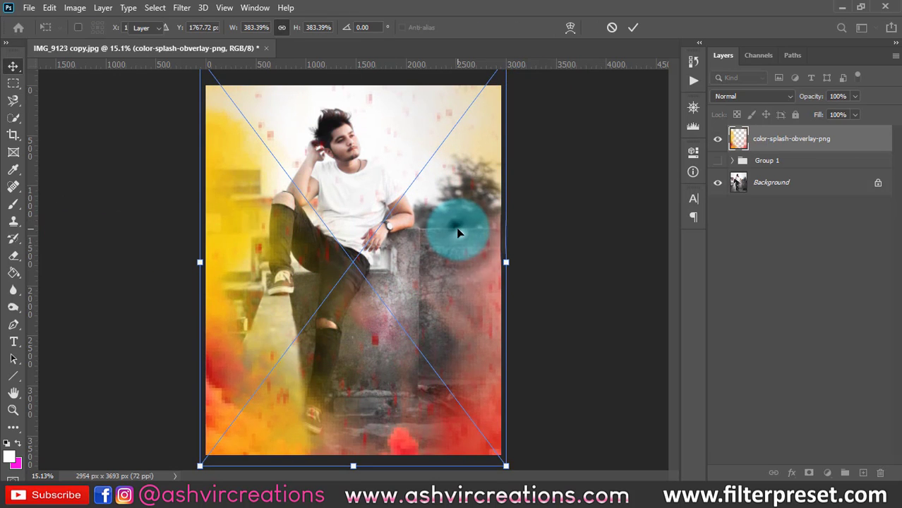
{"action": "key", "text": "Return"}
- Rasterize the color-splash-obverlay-png layer
{"action": "left_click", "coordinate": [862, 204]}
{"action": "right_click", "coordinate": [787, 144]}
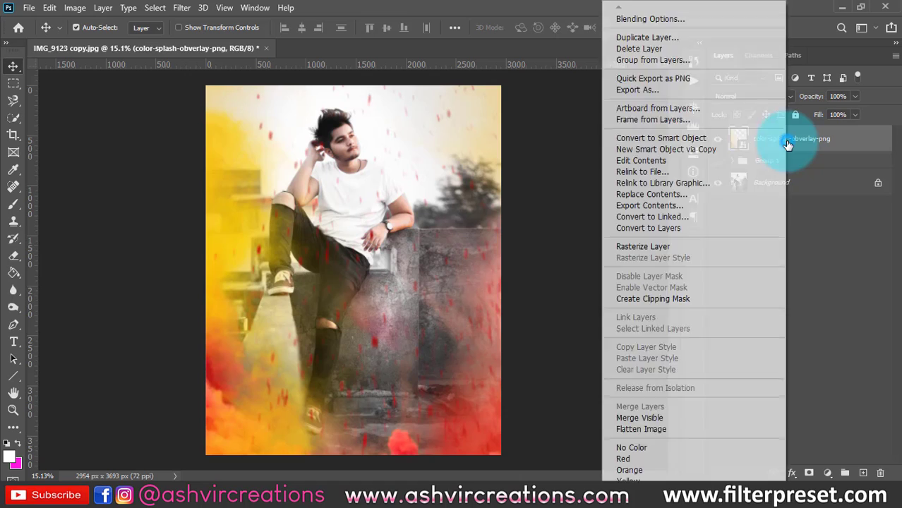
{"action": "left_click", "coordinate": [650, 248]}
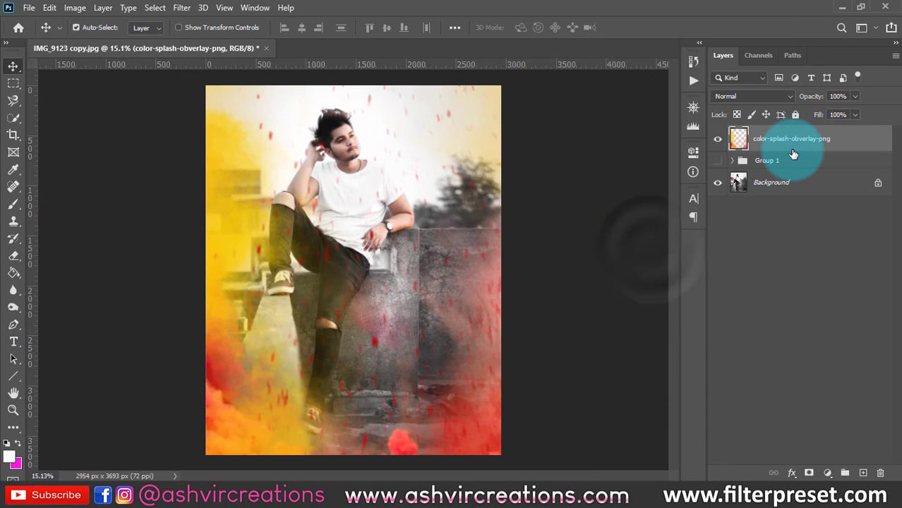
- Put the colour-splash layer in its own group, collapse it, and name the group "color splash"
{"action": "key", "text": "ctrl+g"}
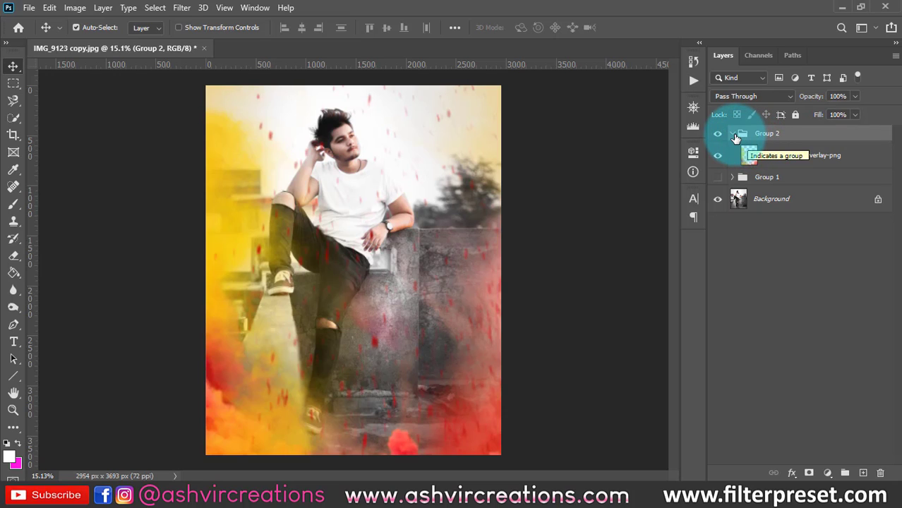
{"action": "left_click", "coordinate": [733, 134]}
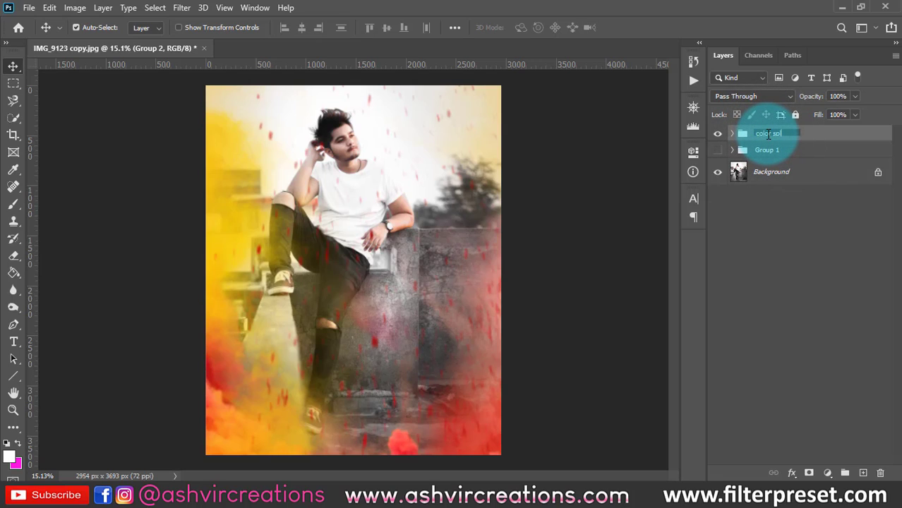
{"action": "key", "text": "Return"}
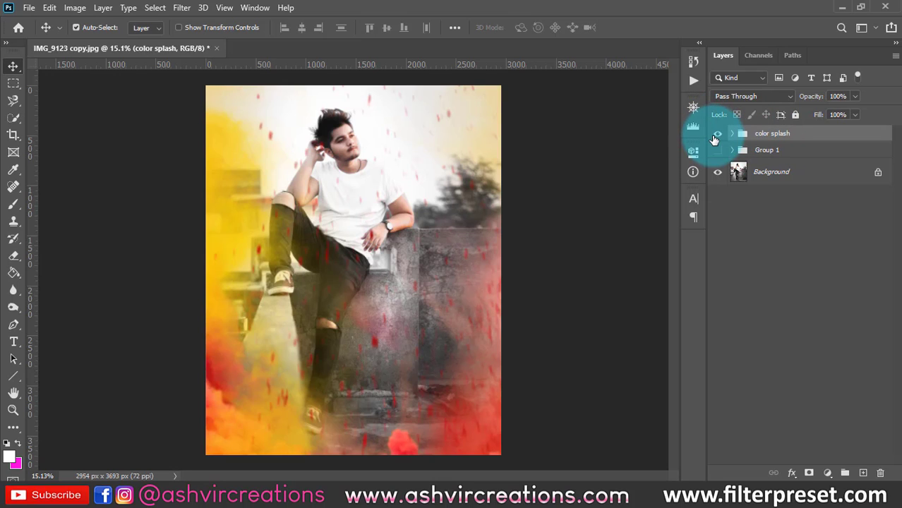
- Toggle the color splash group's visibility to compare, leave it hidden, and show Group 1 instead
{"action": "left_click", "coordinate": [716, 136]}
{"action": "left_click", "coordinate": [716, 136]}
{"action": "left_click", "coordinate": [716, 136]}
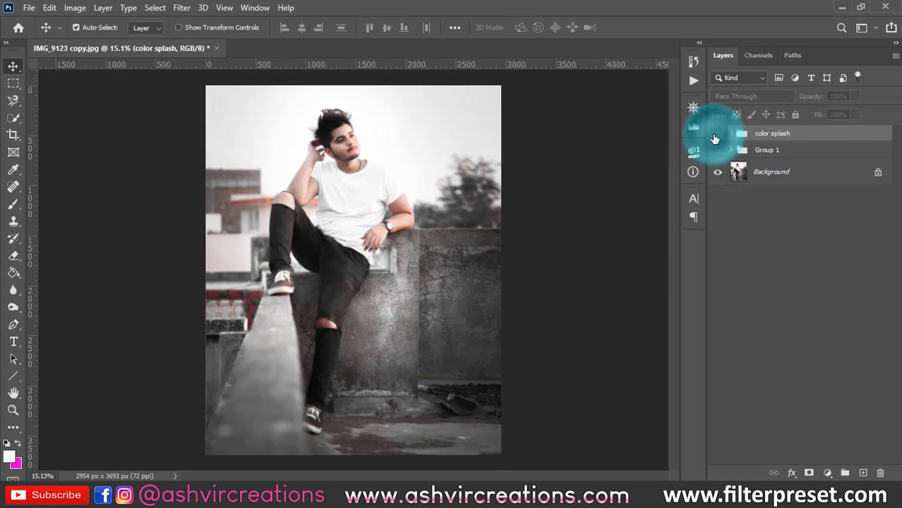
{"action": "left_click", "coordinate": [716, 136]}
{"action": "left_click", "coordinate": [716, 136]}
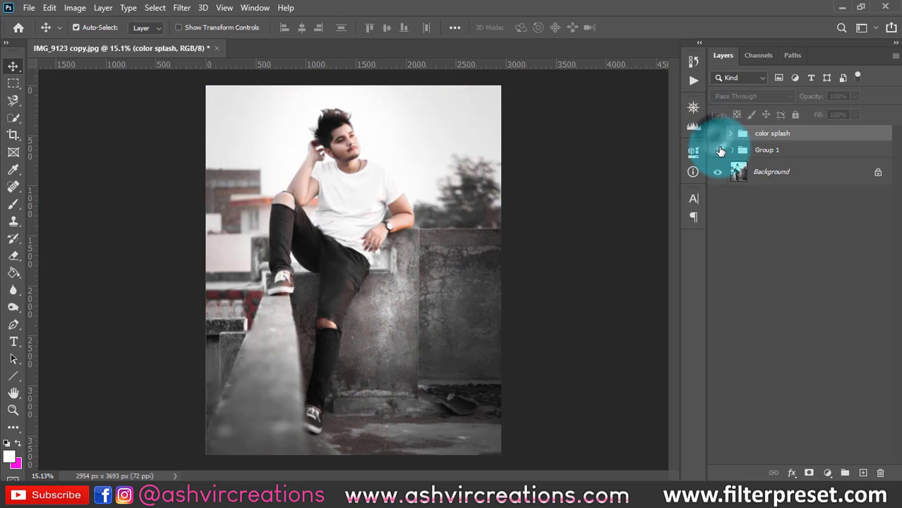
{"action": "left_click", "coordinate": [719, 151]}
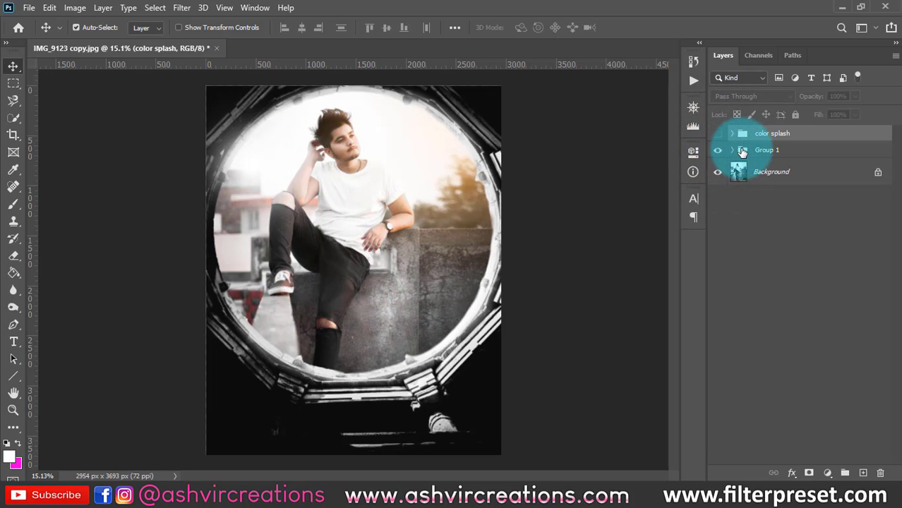
{"action": "right_click", "coordinate": [785, 151]}
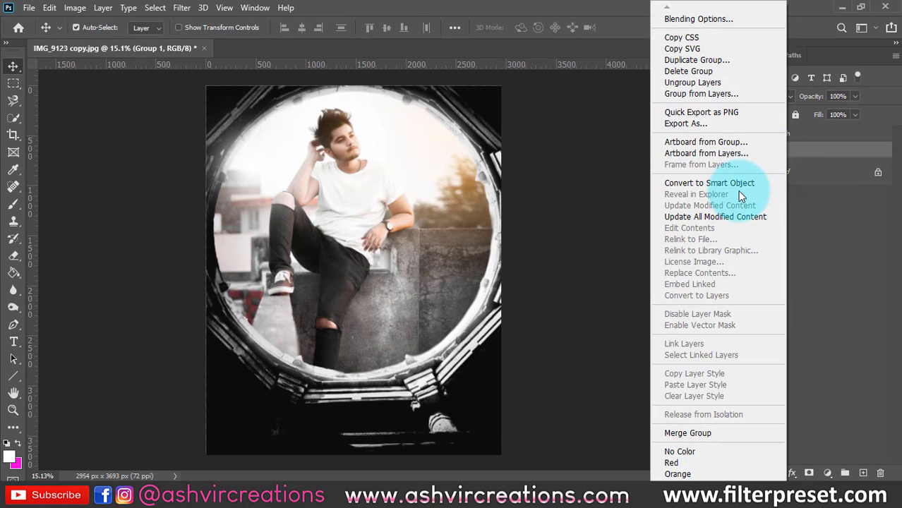
{"action": "left_click", "coordinate": [815, 164]}
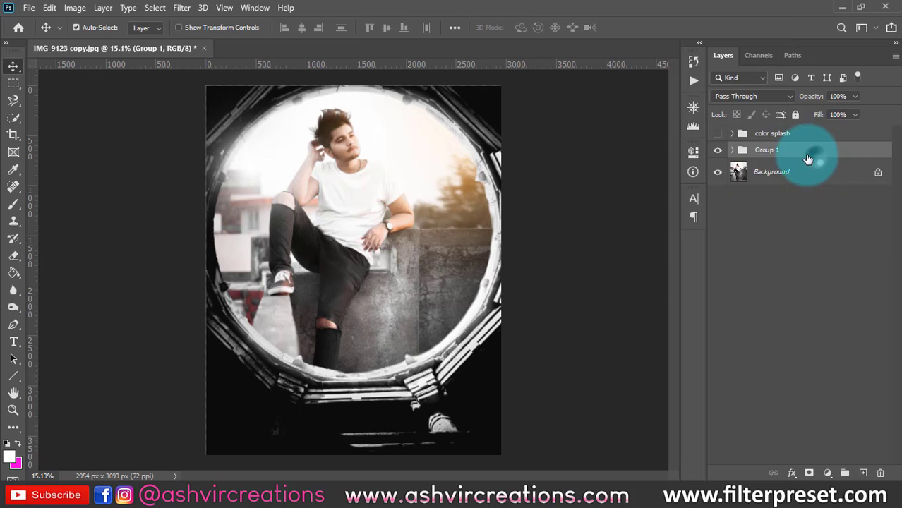
- Ungroup Group 1, then show the color splash group and ungroup it as well
{"action": "right_click", "coordinate": [780, 150]}
{"action": "left_click", "coordinate": [684, 83]}
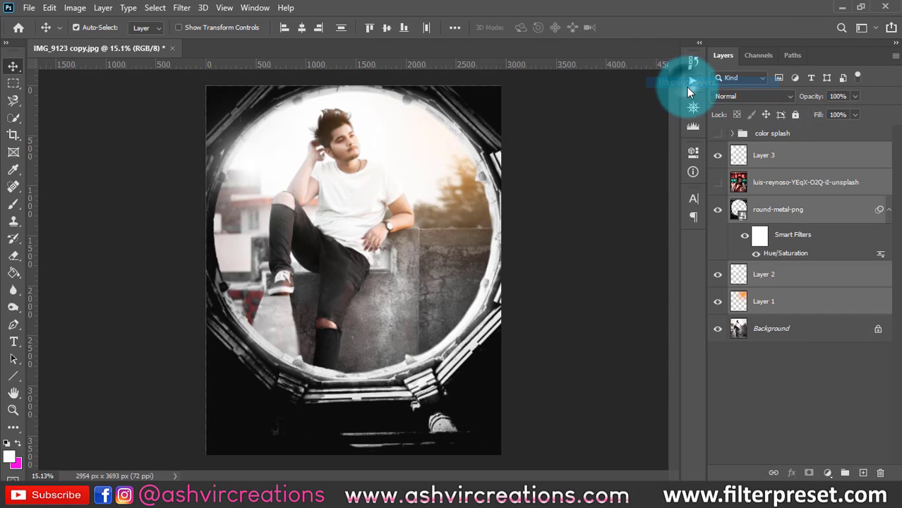
{"action": "left_click", "coordinate": [718, 134]}
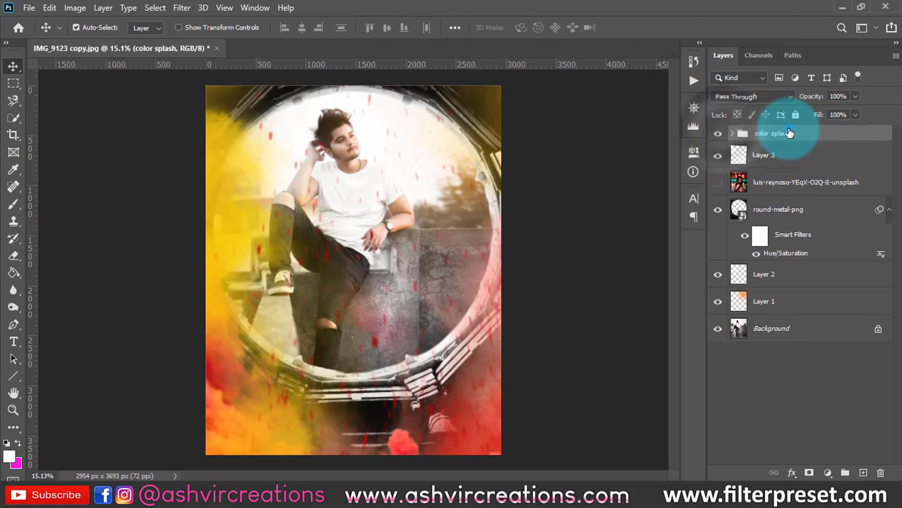
{"action": "right_click", "coordinate": [734, 134]}
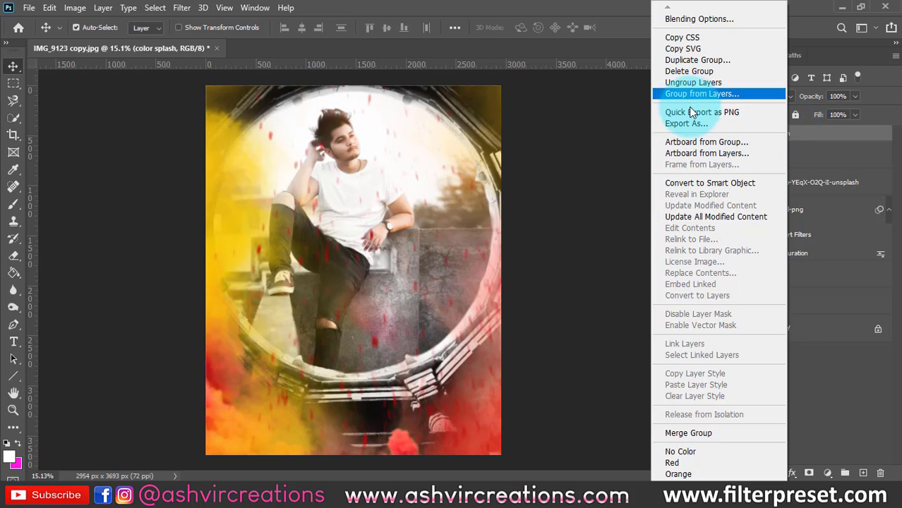
{"action": "left_click", "coordinate": [691, 84]}
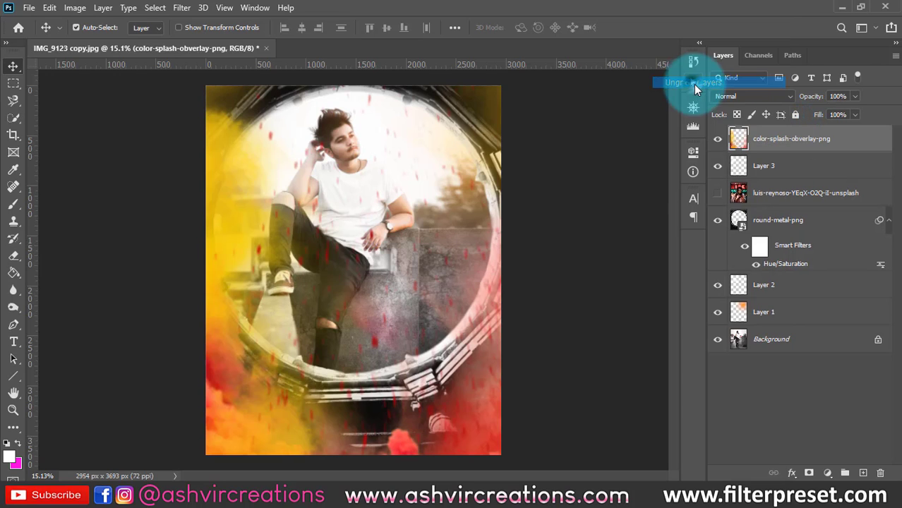
- Toggle the visibility of the individual layers to compare, leaving color-splash-obverlay-png hidden and Layer 3 and round-metal-png shown
{"action": "left_click", "coordinate": [719, 138]}
{"action": "left_click", "coordinate": [719, 138]}
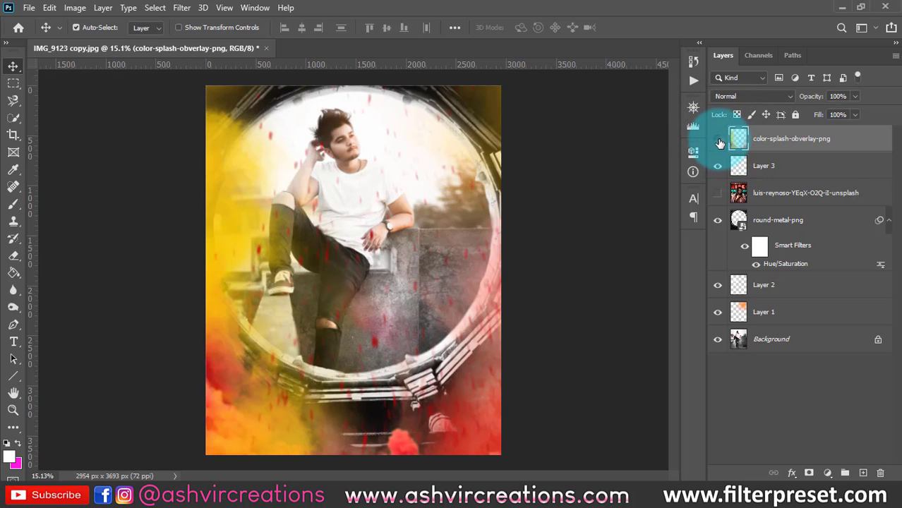
{"action": "left_click", "coordinate": [719, 139]}
{"action": "left_click", "coordinate": [718, 166]}
{"action": "left_click_drag", "start_coordinate": [715, 174], "coordinate": [717, 281]}
{"action": "left_click", "coordinate": [717, 315]}
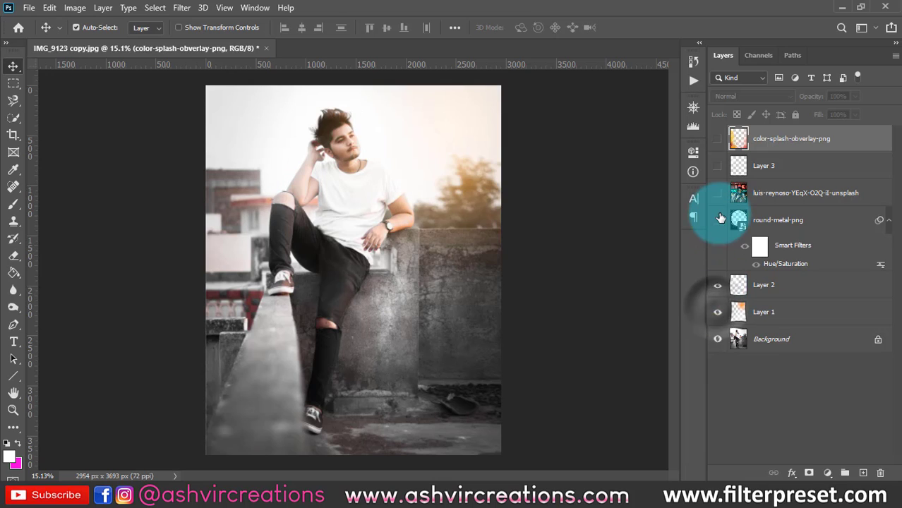
{"action": "left_click", "coordinate": [718, 168]}
{"action": "left_click", "coordinate": [717, 220]}
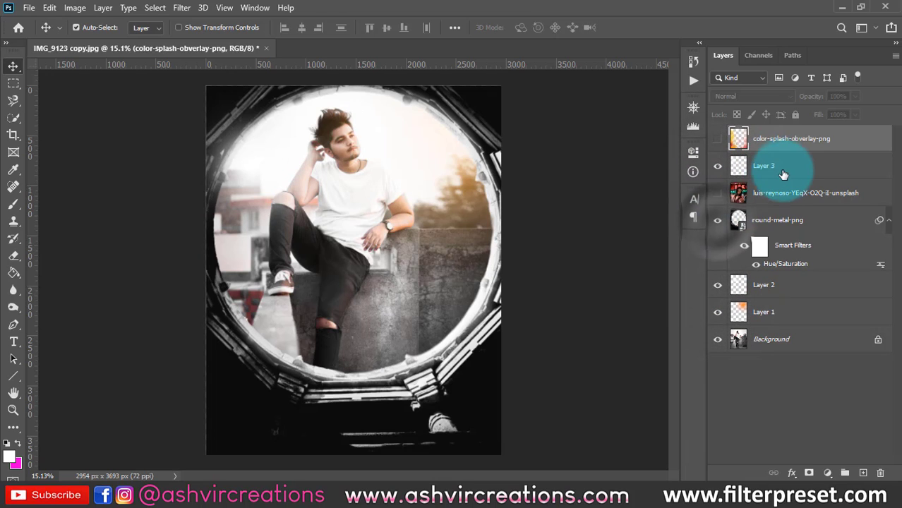
- Group all layers from Layer 3 down to Layer 1, leaving out the Background and the color splash layer
{"action": "left_click", "coordinate": [784, 170]}
{"action": "left_click", "coordinate": [775, 324], "text": "shift"}
{"action": "key", "text": "ctrl+g"}
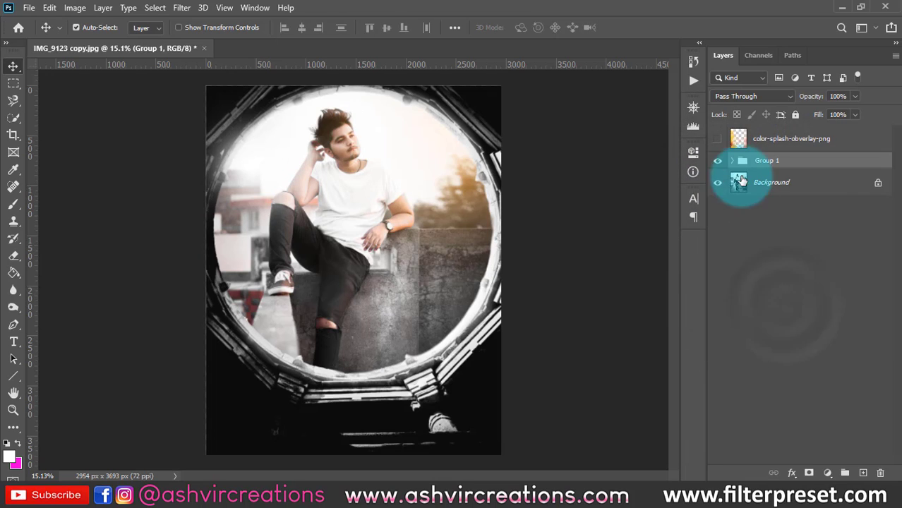
- Show the color-splash-obverlay-png layer and put it in its own group
{"action": "left_click", "coordinate": [719, 139]}
{"action": "left_click", "coordinate": [755, 139]}
{"action": "key", "text": "ctrl+g"}
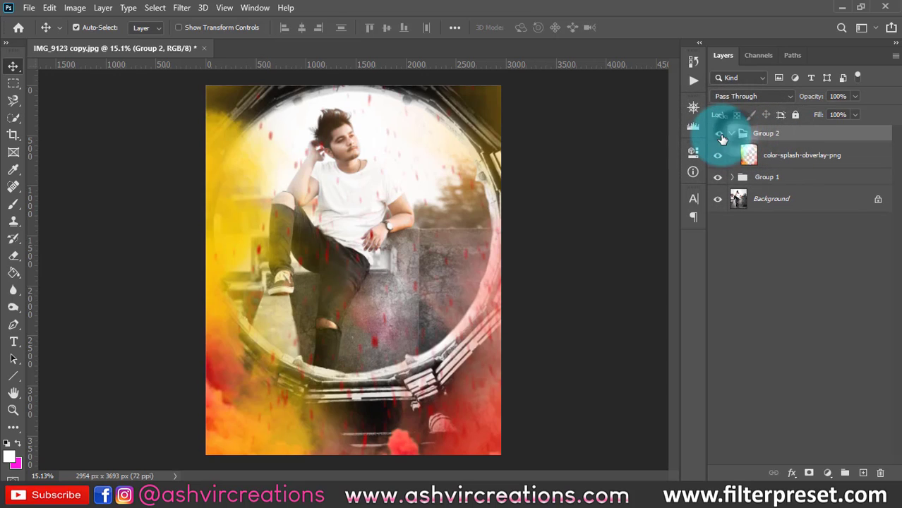
- Collapse the color splash layer's group and toggle its visibility to compare, leaving it shown
{"action": "left_click", "coordinate": [718, 134]}
{"action": "left_click", "coordinate": [731, 134]}
{"action": "left_click", "coordinate": [720, 134]}
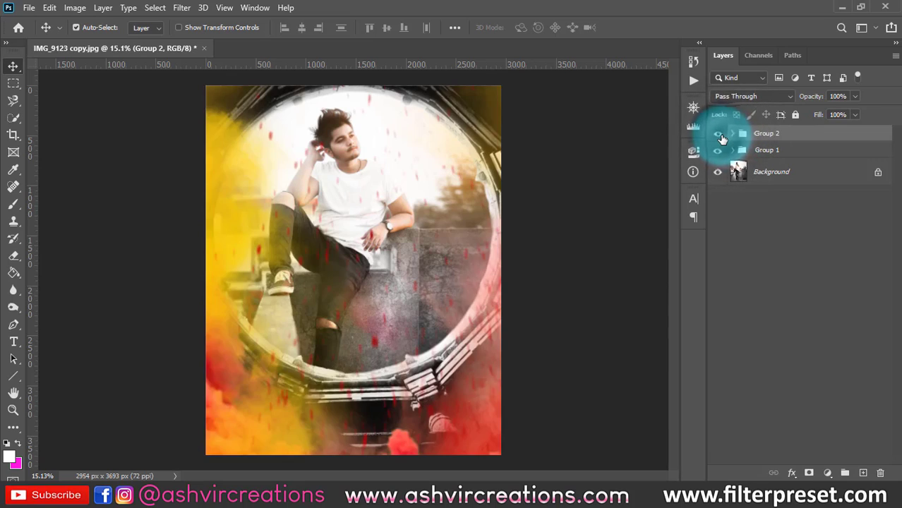
{"action": "left_click", "coordinate": [720, 134]}
{"action": "left_click", "coordinate": [719, 134]}
- Move Group 2 below Group 1 and toggle Group 2's visibility to compare, leaving it shown
{"action": "left_click_drag", "start_coordinate": [754, 140], "coordinate": [770, 167]}
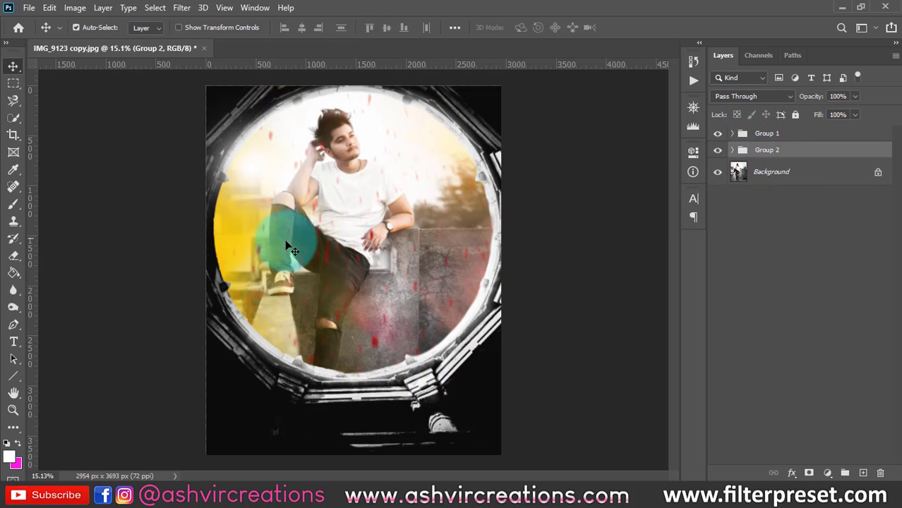
{"action": "scroll", "coordinate": [279, 240], "scroll_direction": "up", "scroll_amount": 1}
{"action": "left_click", "coordinate": [719, 151]}
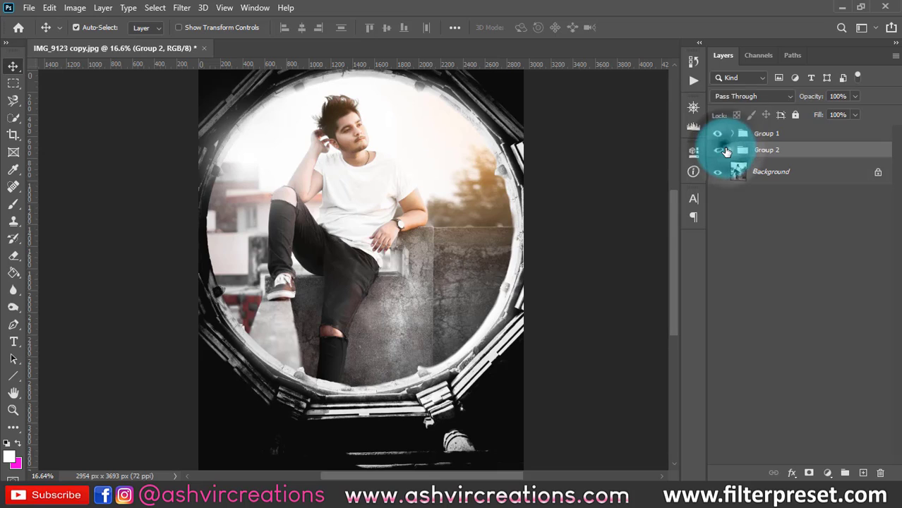
{"action": "left_click", "coordinate": [718, 149]}
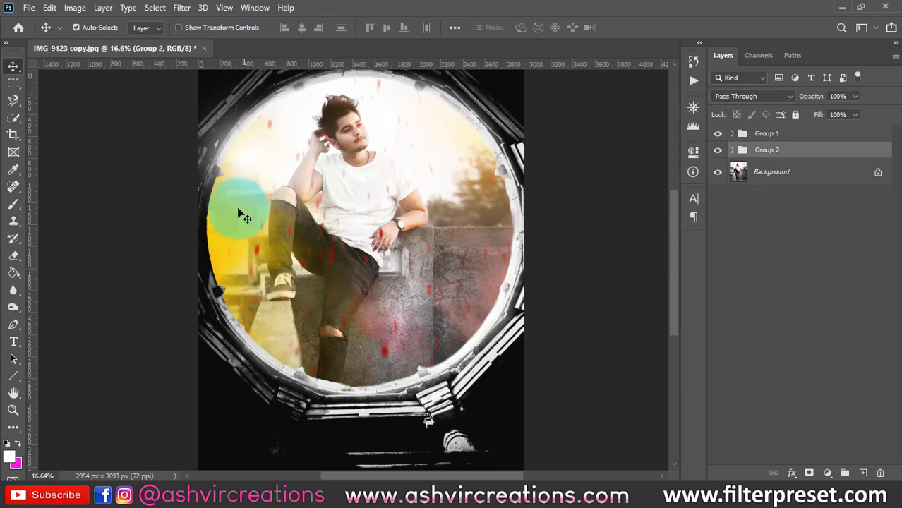
{"action": "scroll", "coordinate": [459, 247], "scroll_direction": "down", "scroll_amount": 1}
{"action": "left_click_drag", "start_coordinate": [456, 246], "coordinate": [421, 249]}
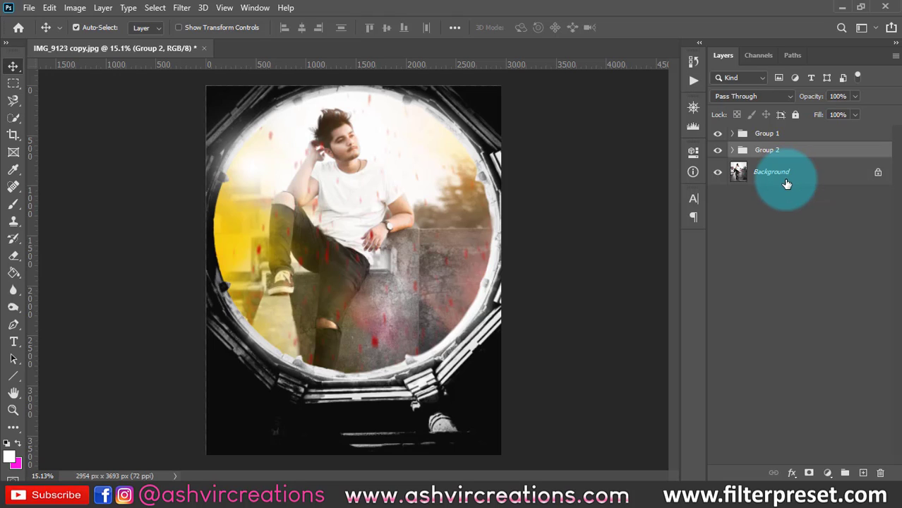
{"action": "left_click", "coordinate": [828, 473]}
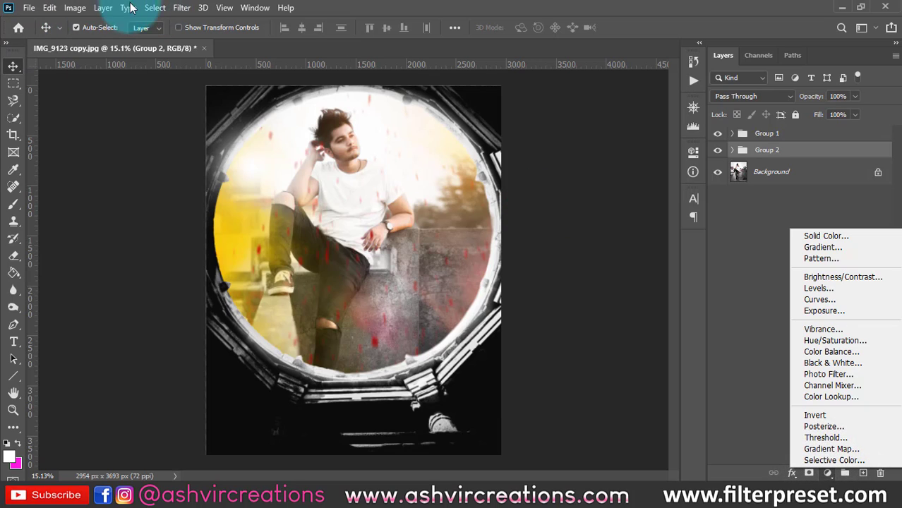
{"action": "left_click", "coordinate": [509, 9]}
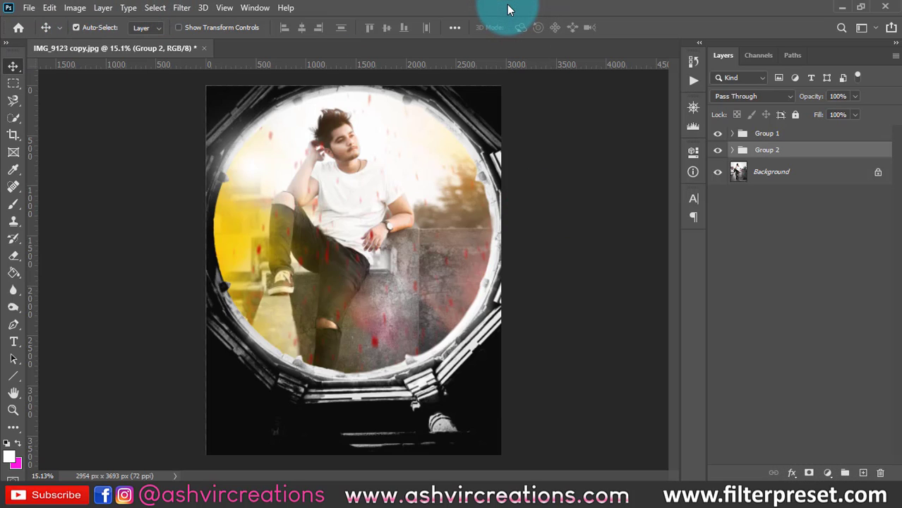